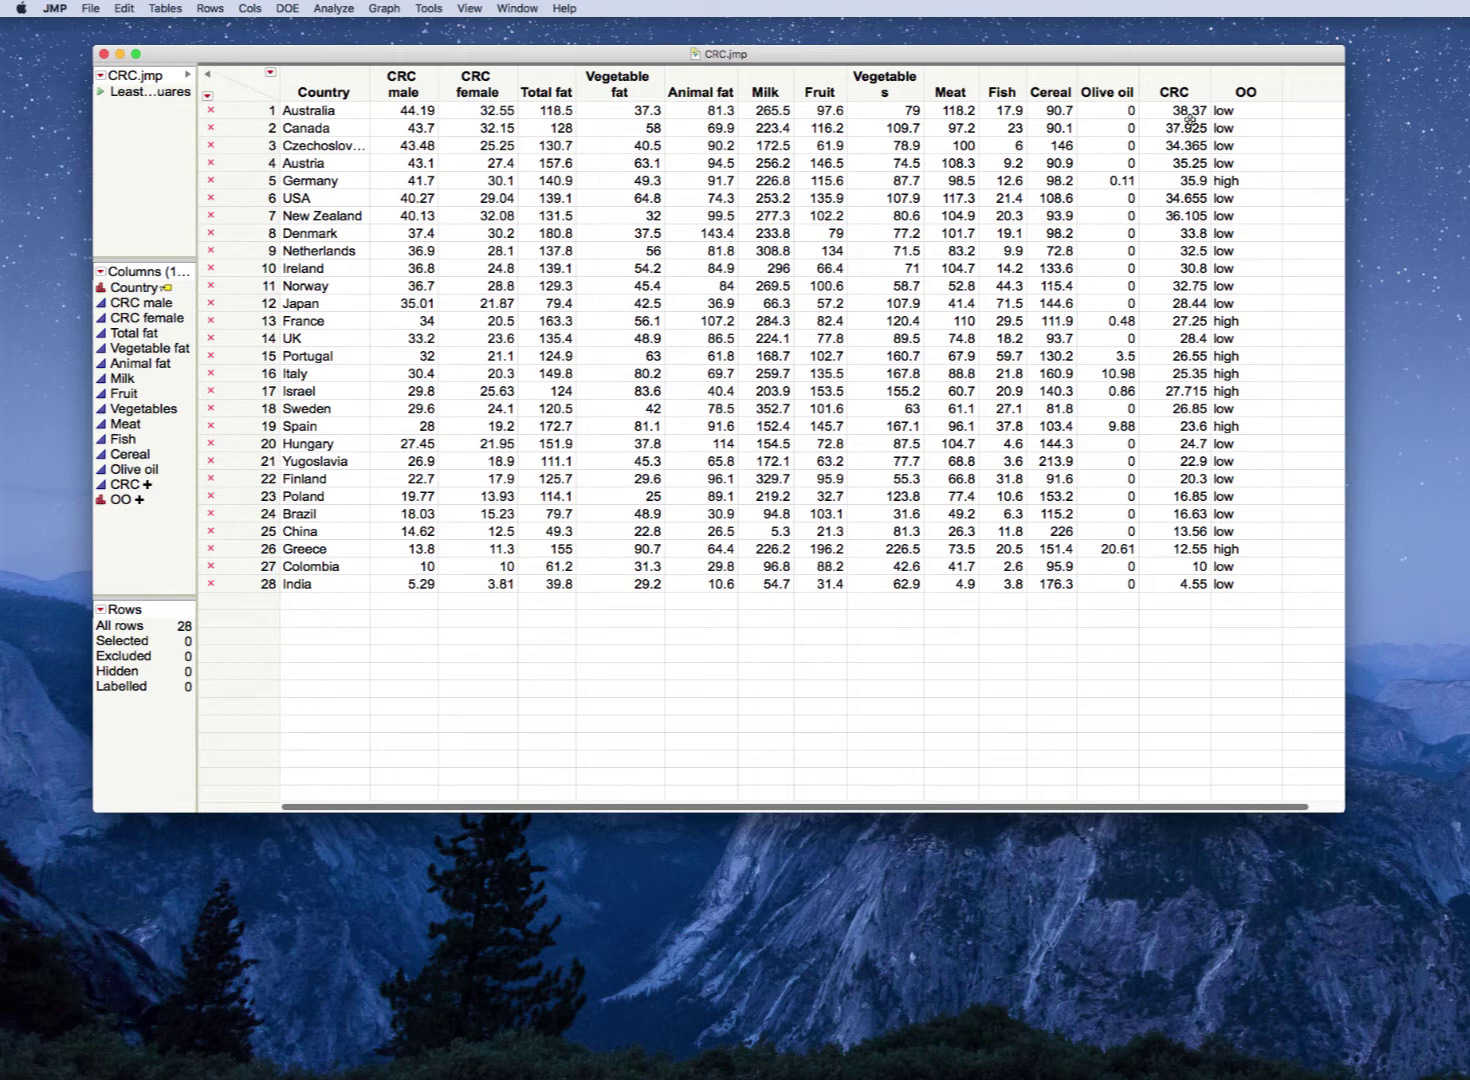
Select the Total fat through Cereal columns and widen Vegetables so its header fits on one line
{"action": "left_click", "coordinate": [1176, 69]}
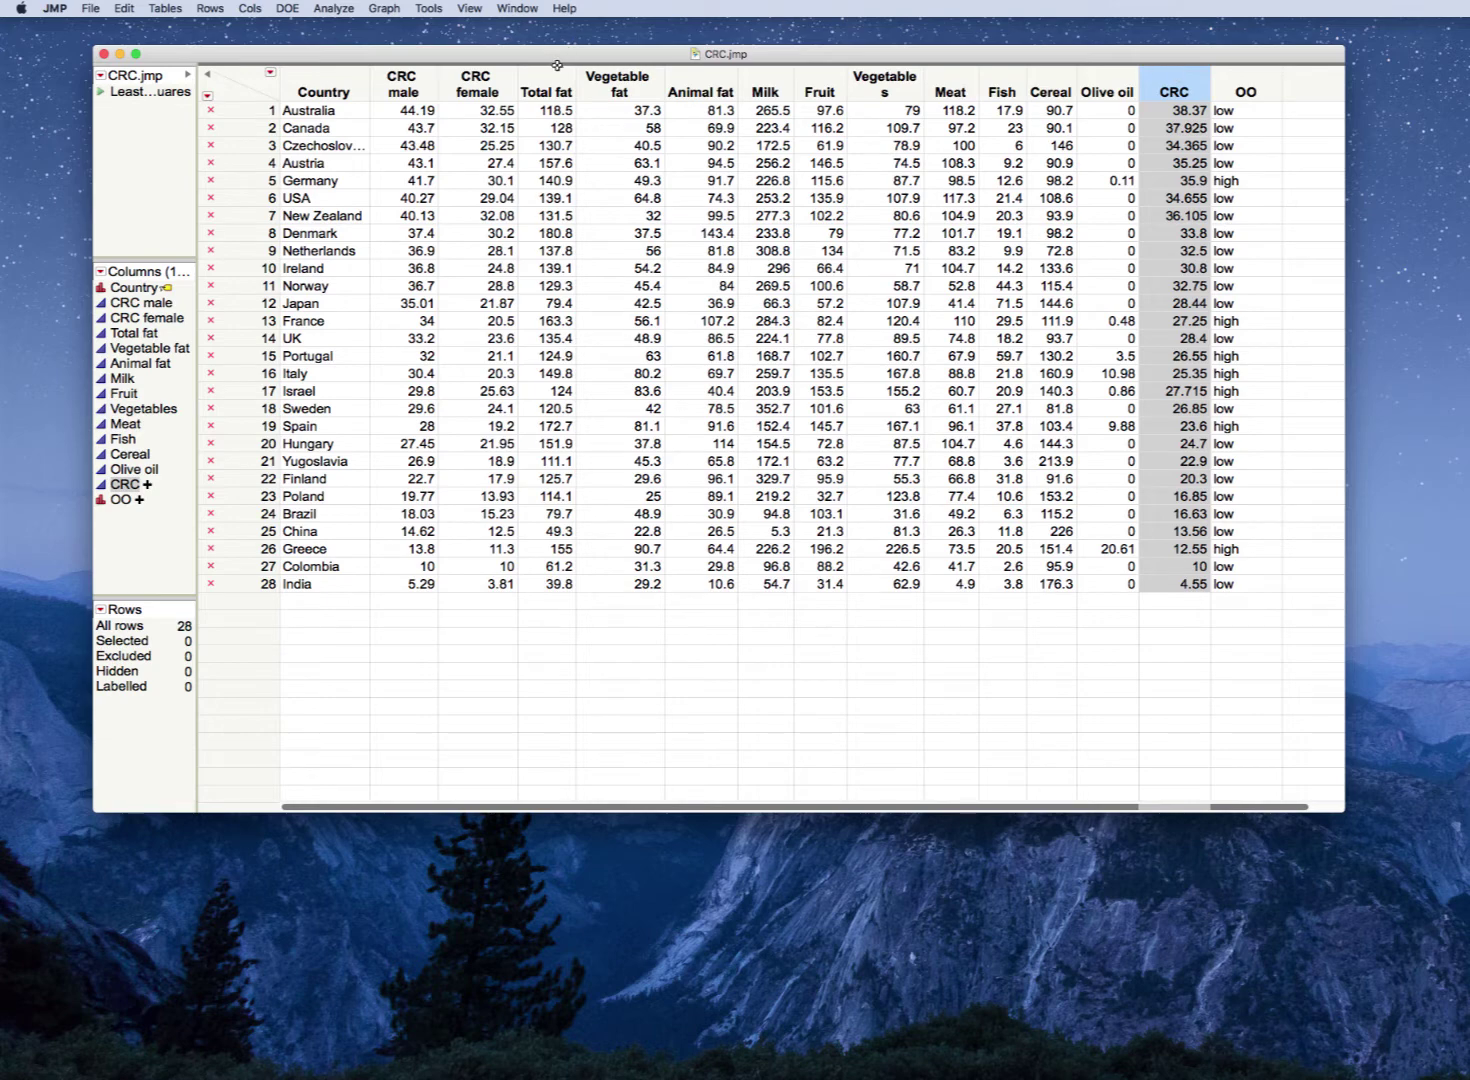
{"action": "left_click_drag", "start_coordinate": [558, 68], "coordinate": [1048, 73]}
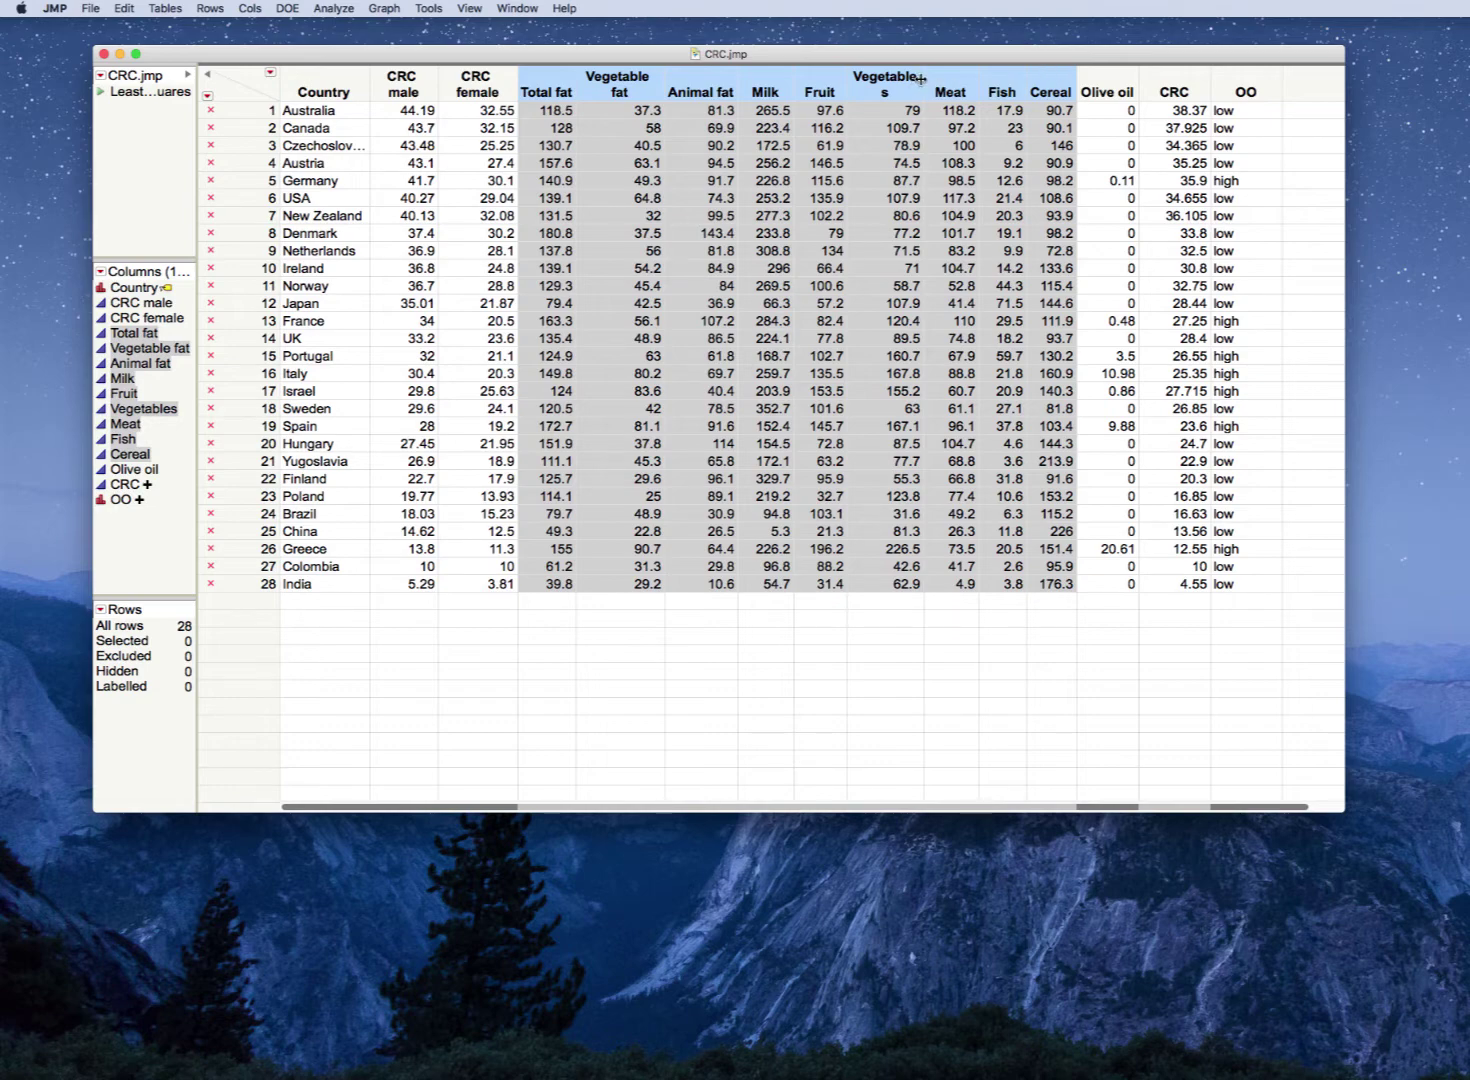
{"action": "left_click_drag", "start_coordinate": [921, 79], "coordinate": [936, 79]}
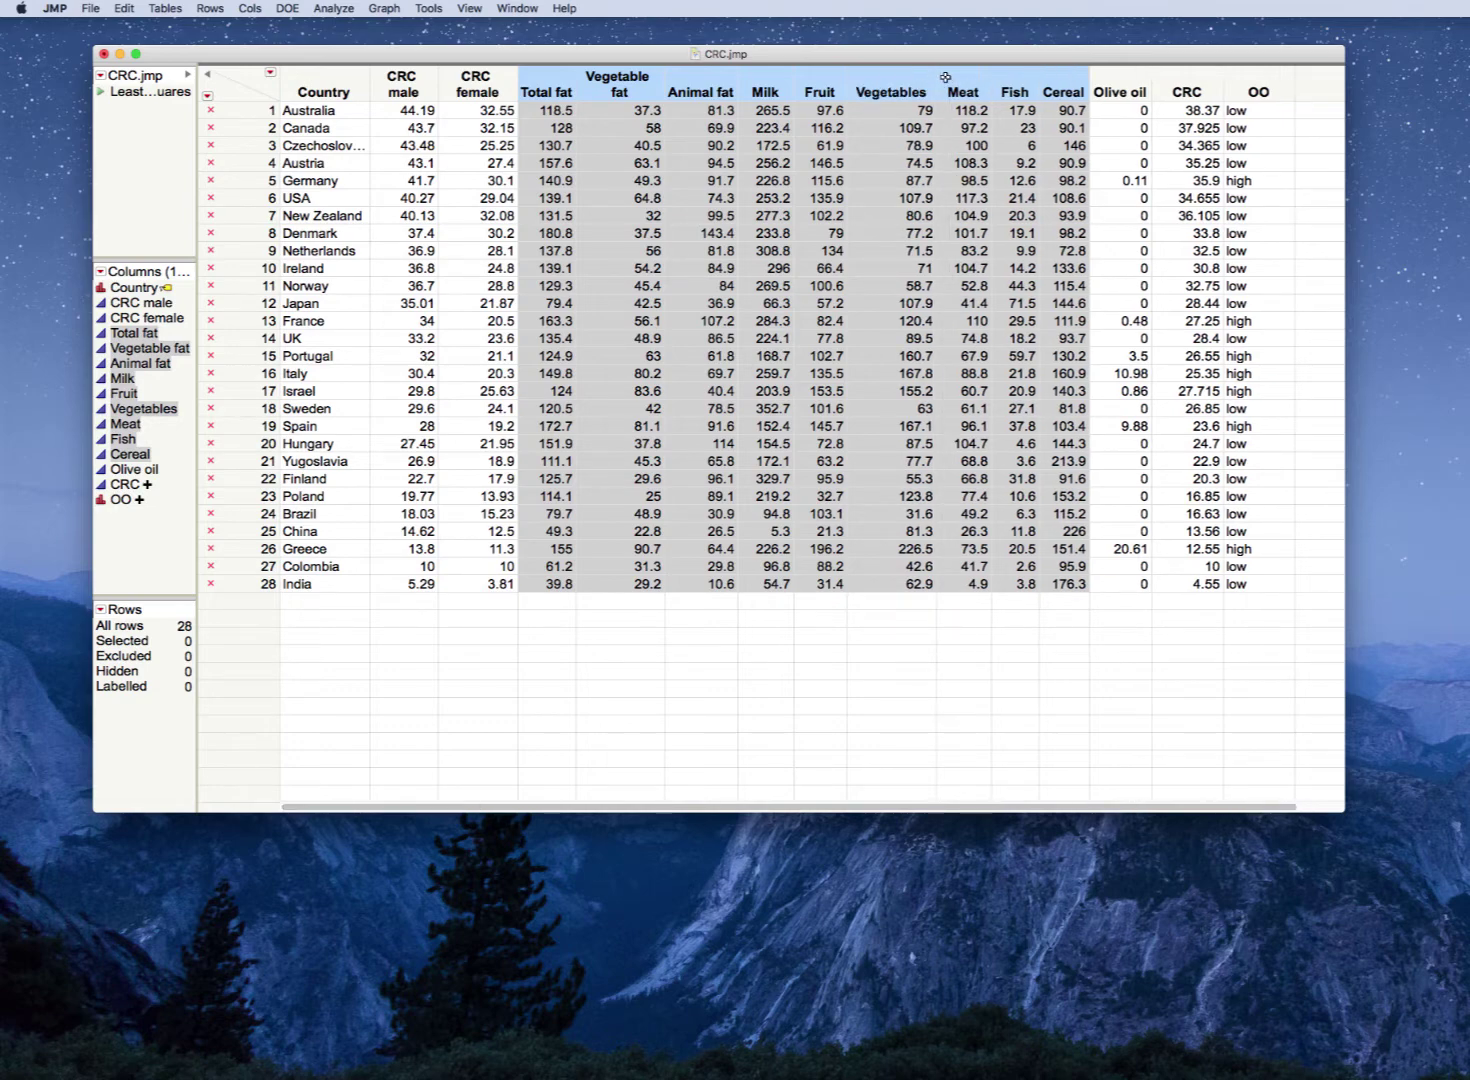
{"action": "left_click", "coordinate": [946, 76]}
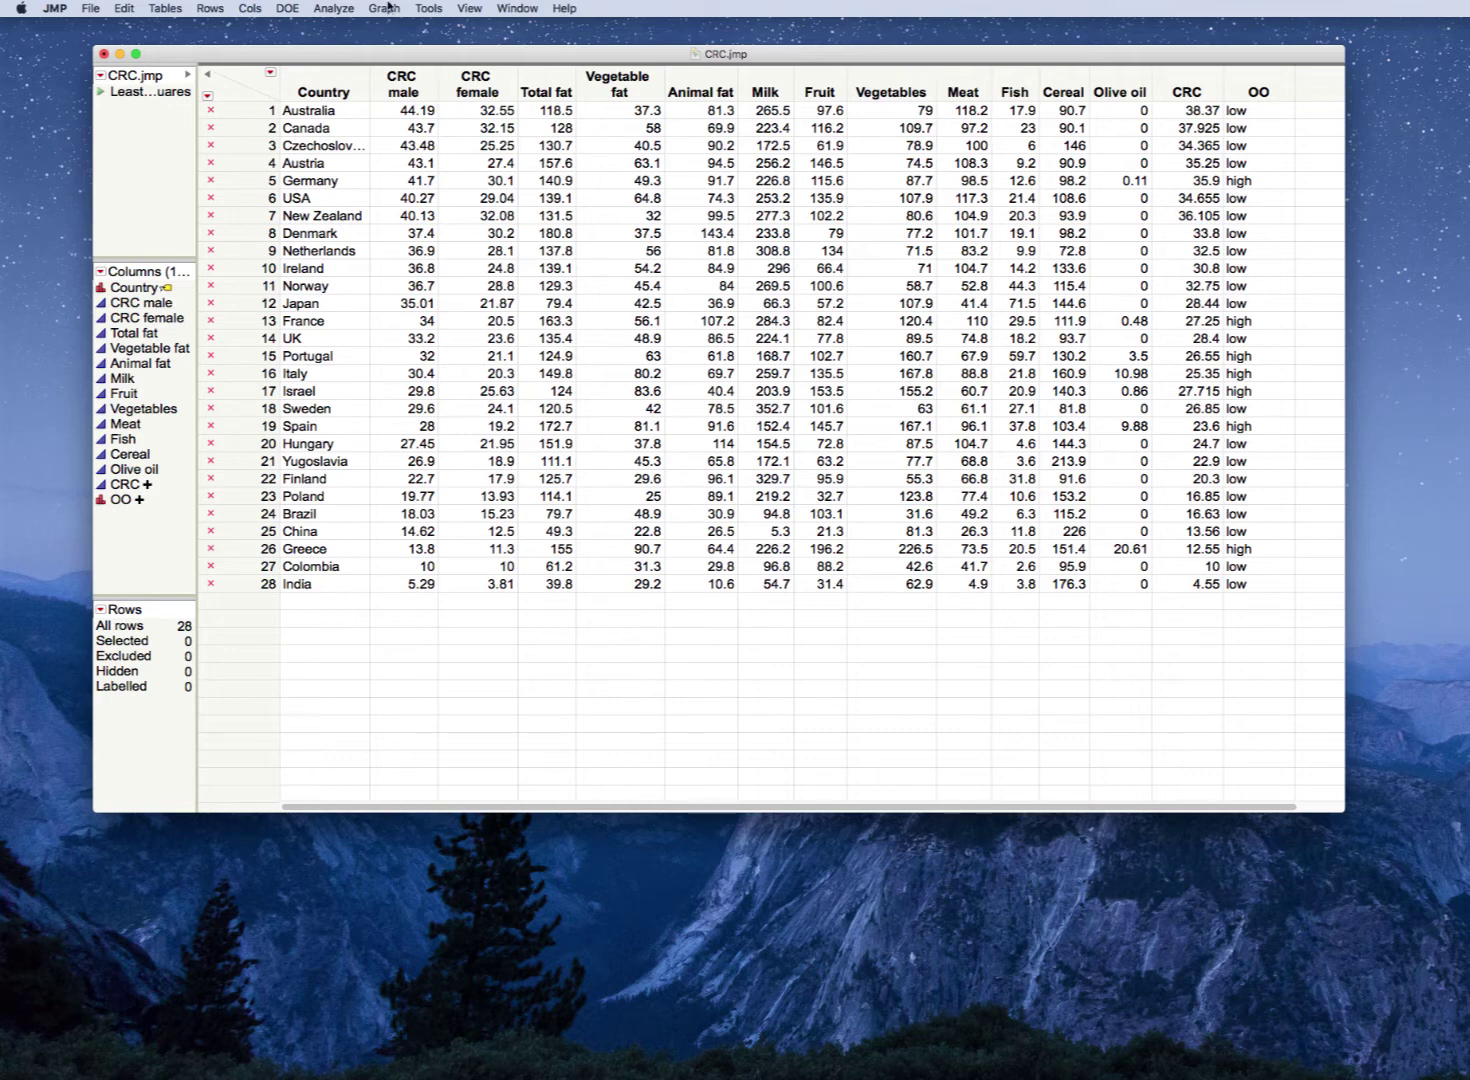
Start a Fit Model with CRC as the Y response and Fish as the only effect
{"action": "left_click", "coordinate": [327, 10]}
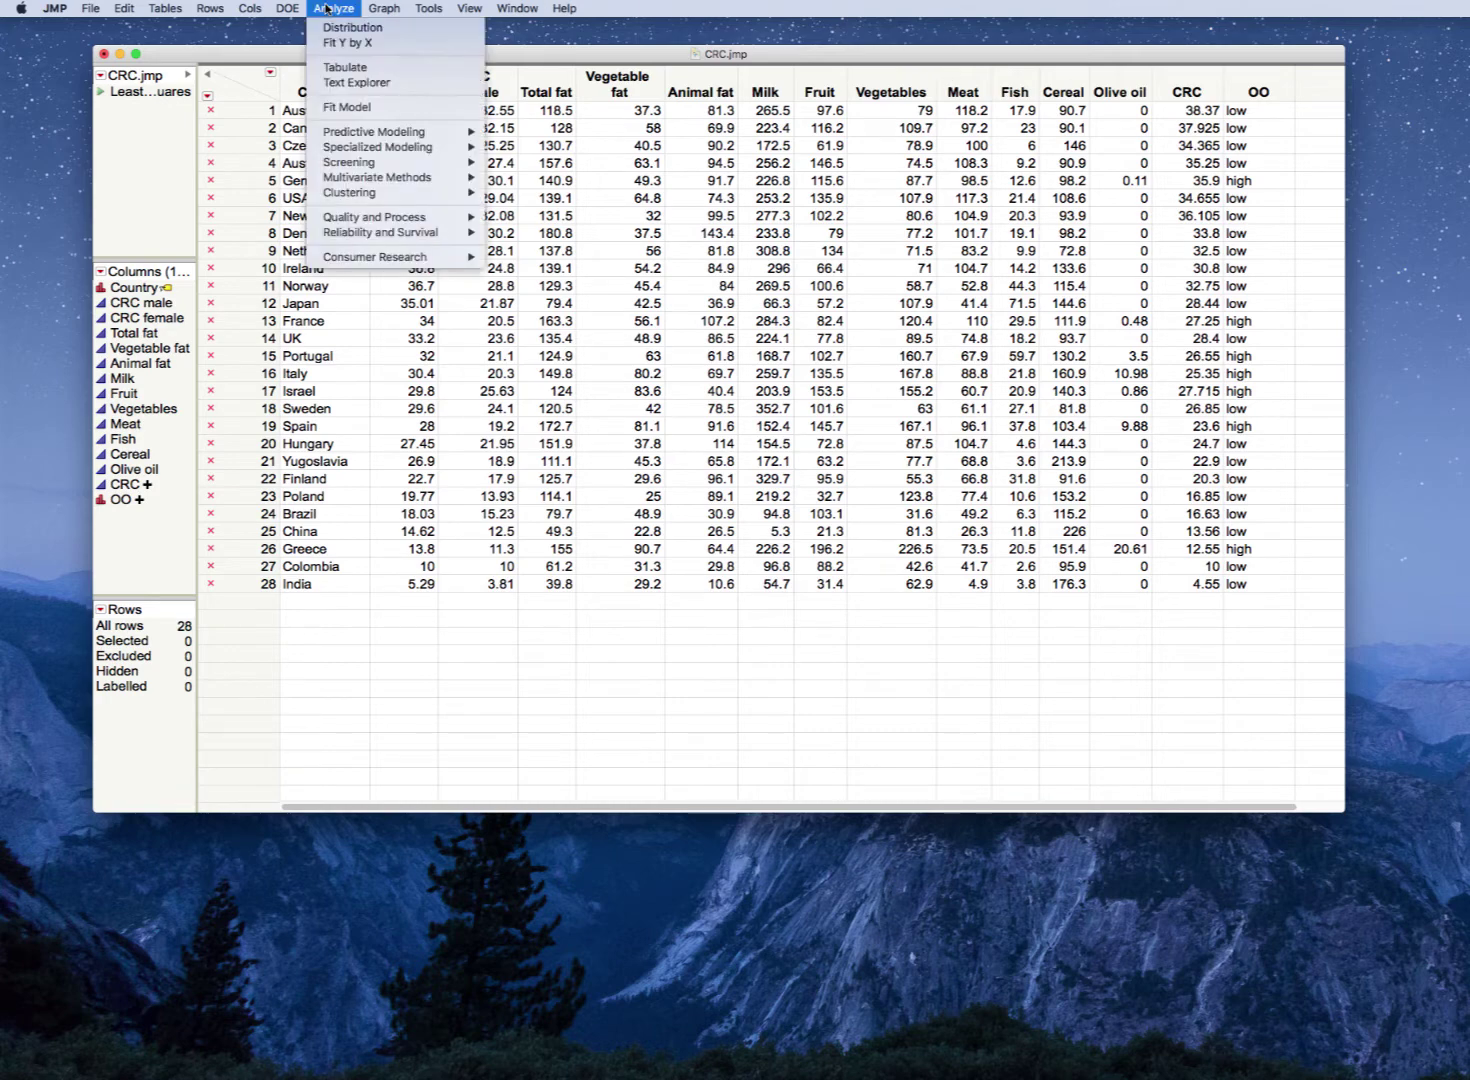
{"action": "left_click", "coordinate": [337, 110]}
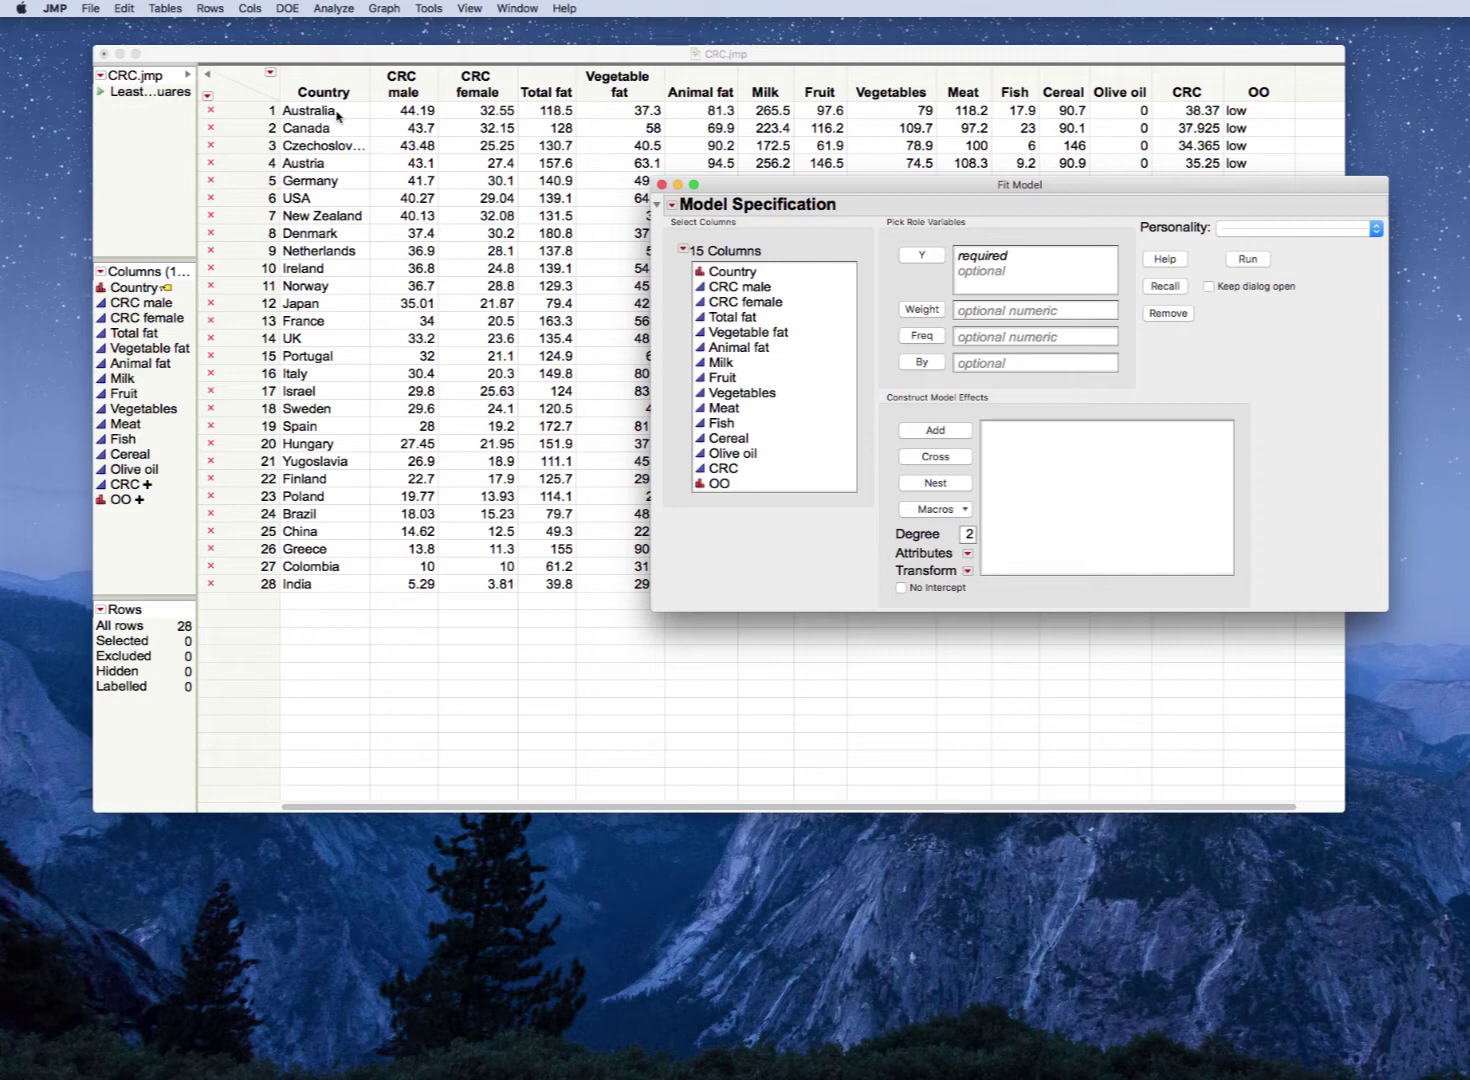
{"action": "left_click", "coordinate": [741, 467]}
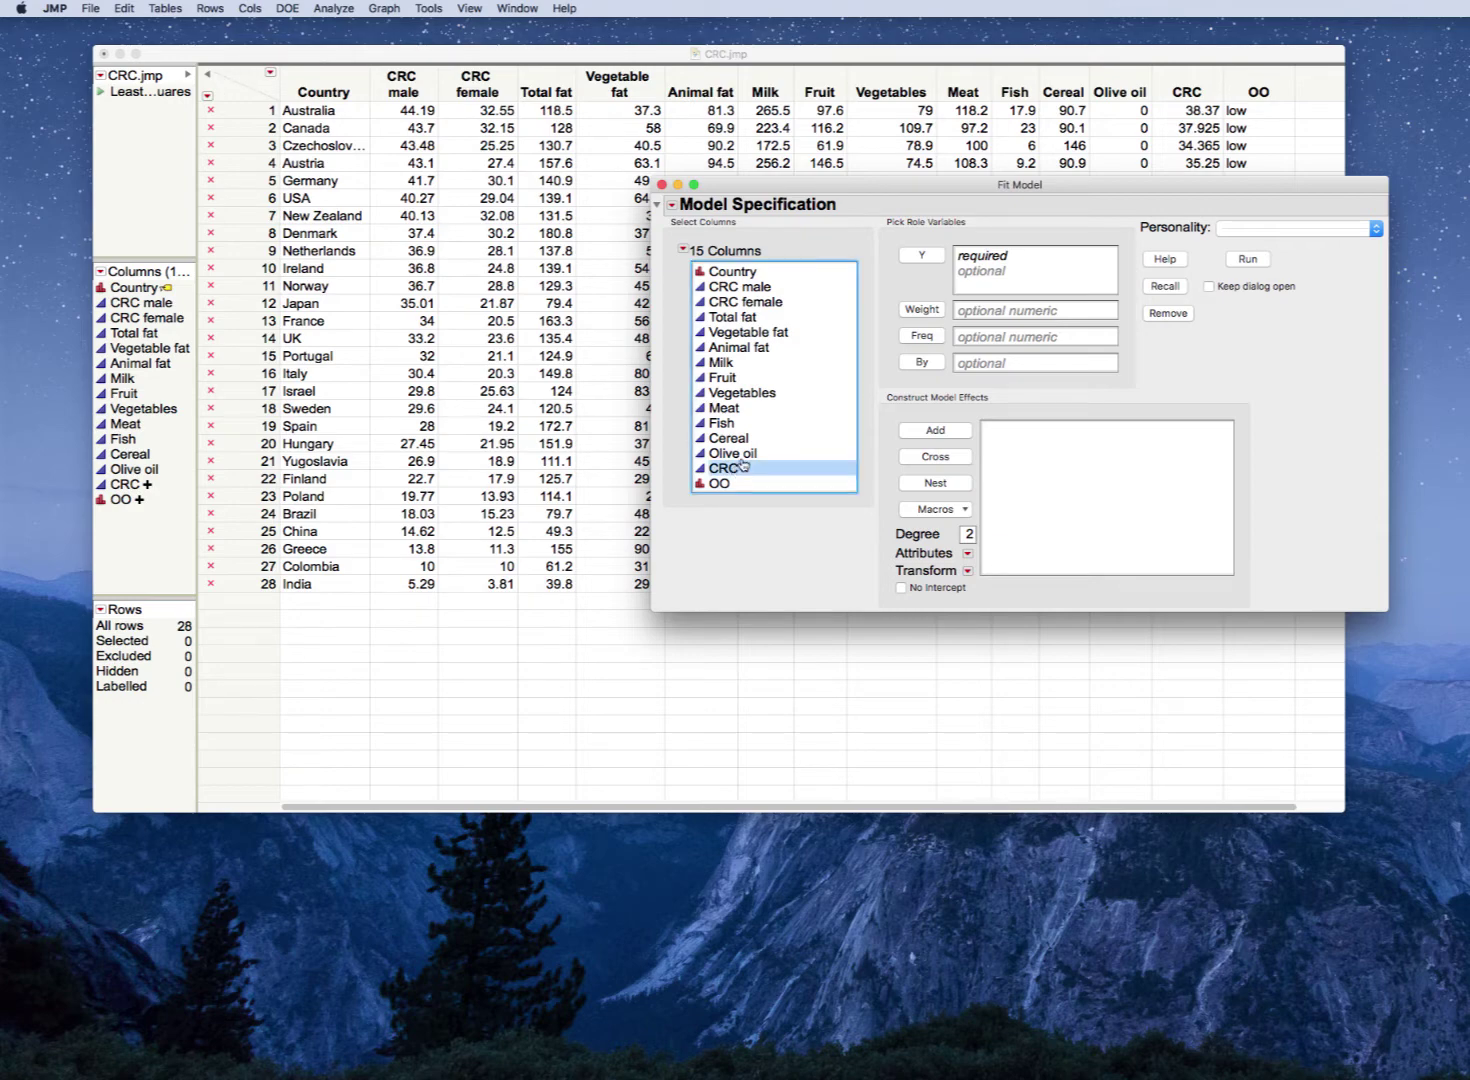
{"action": "left_click", "coordinate": [920, 256]}
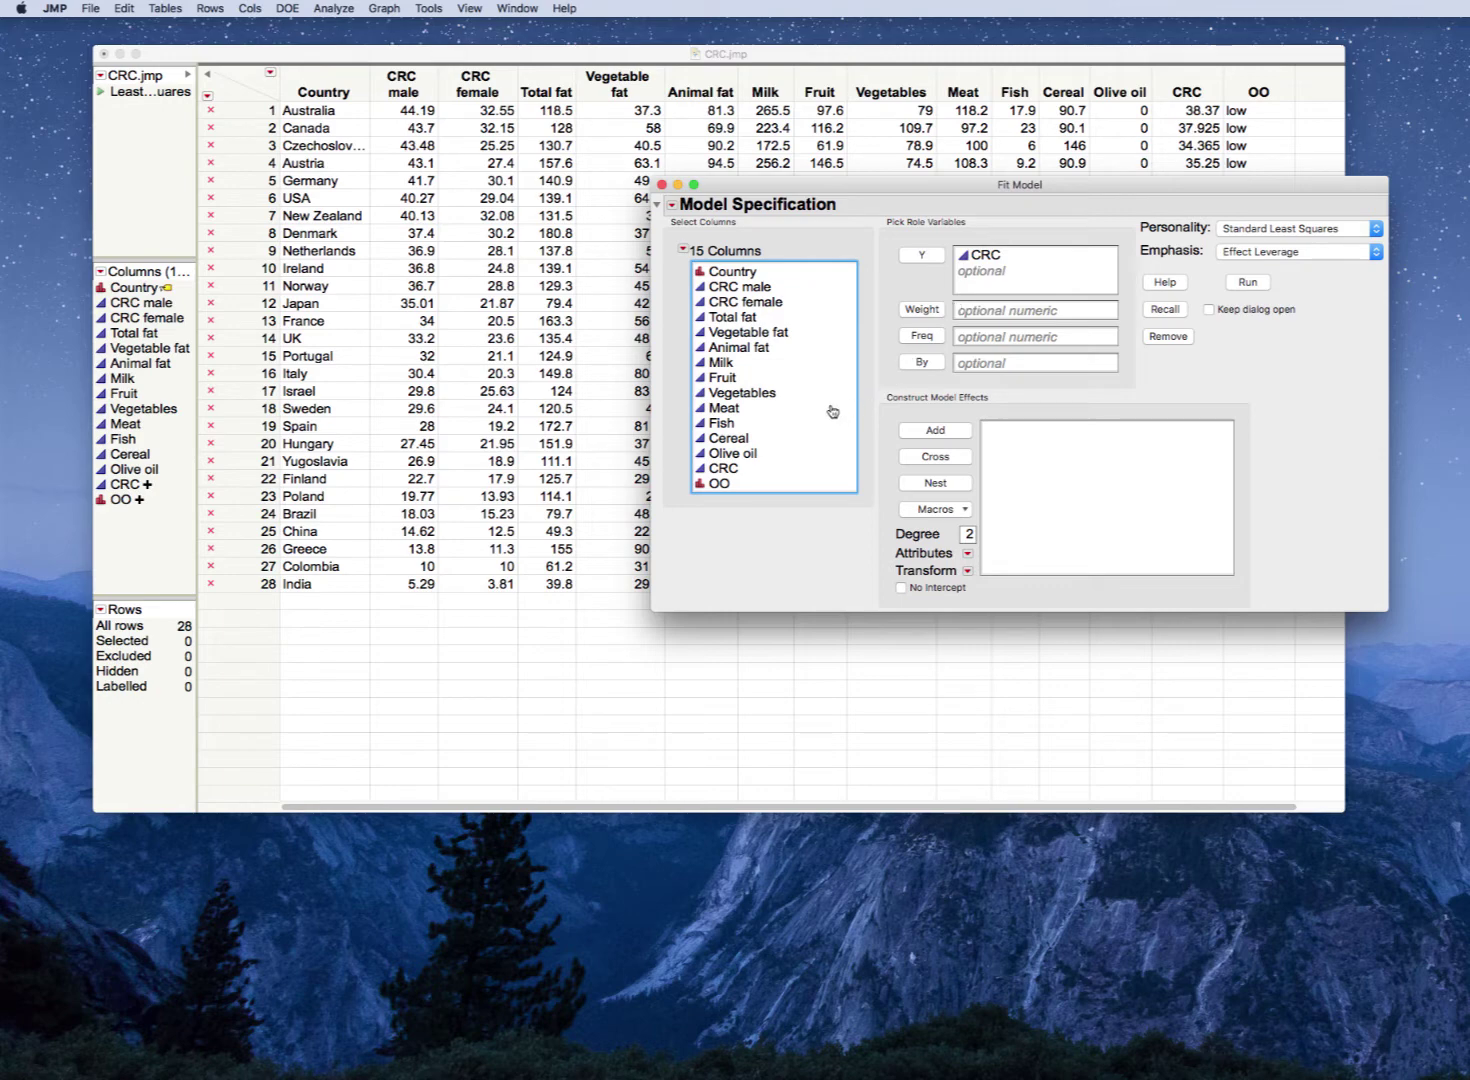
{"action": "left_click", "coordinate": [735, 426]}
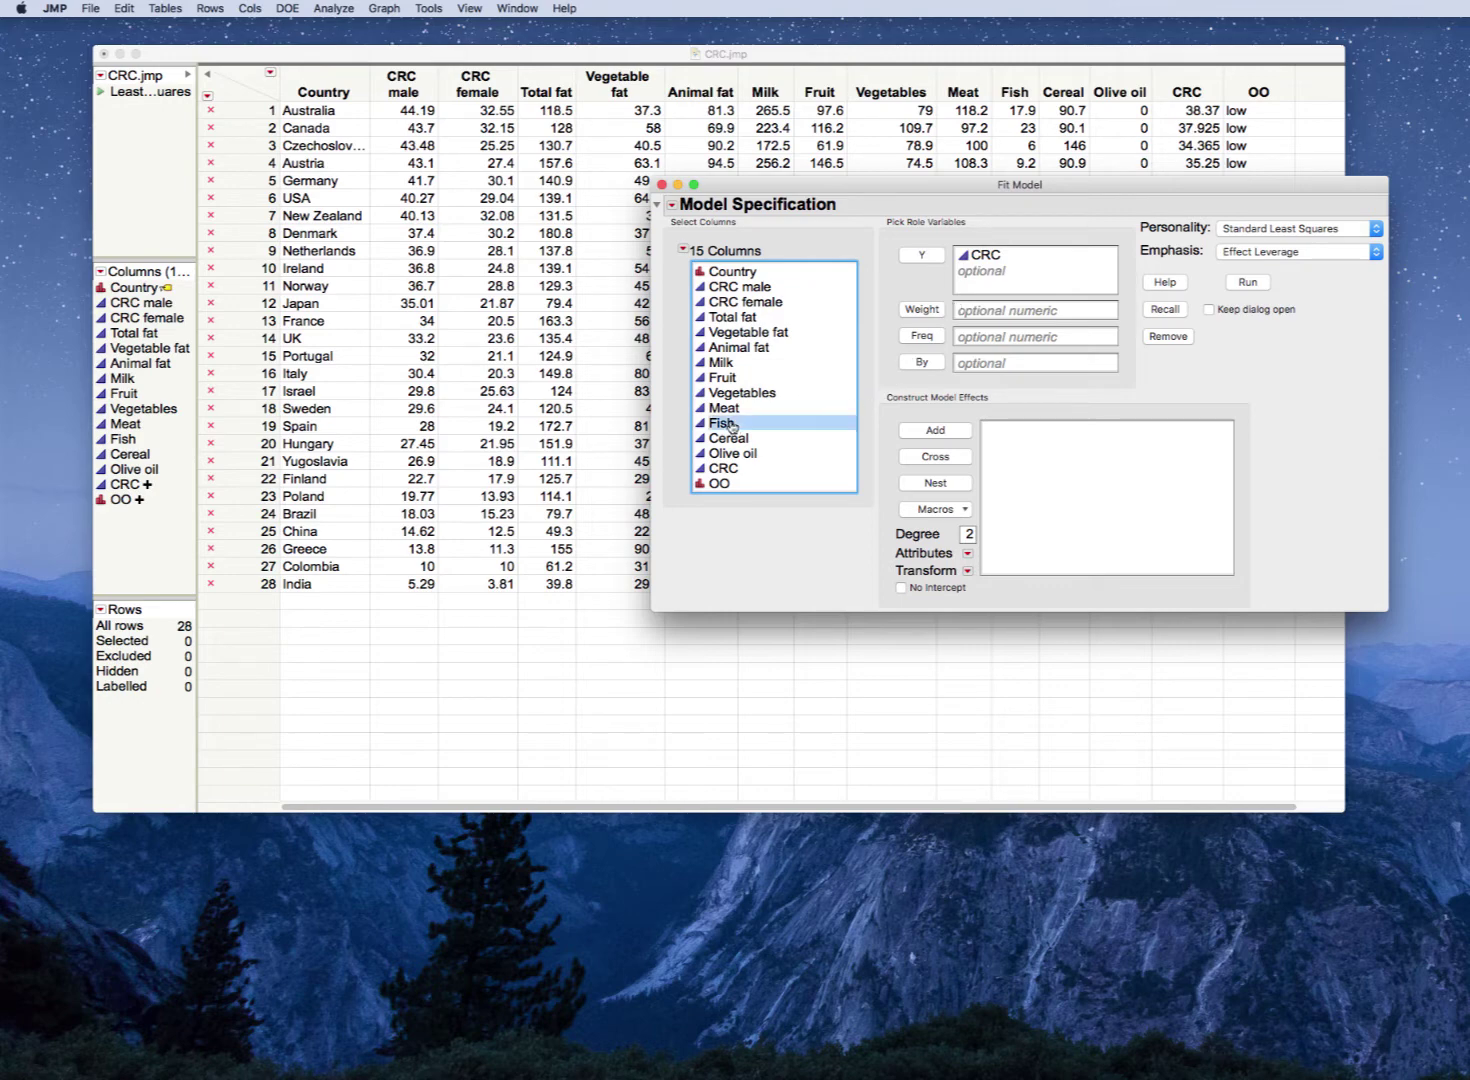
{"action": "left_click", "coordinate": [946, 431]}
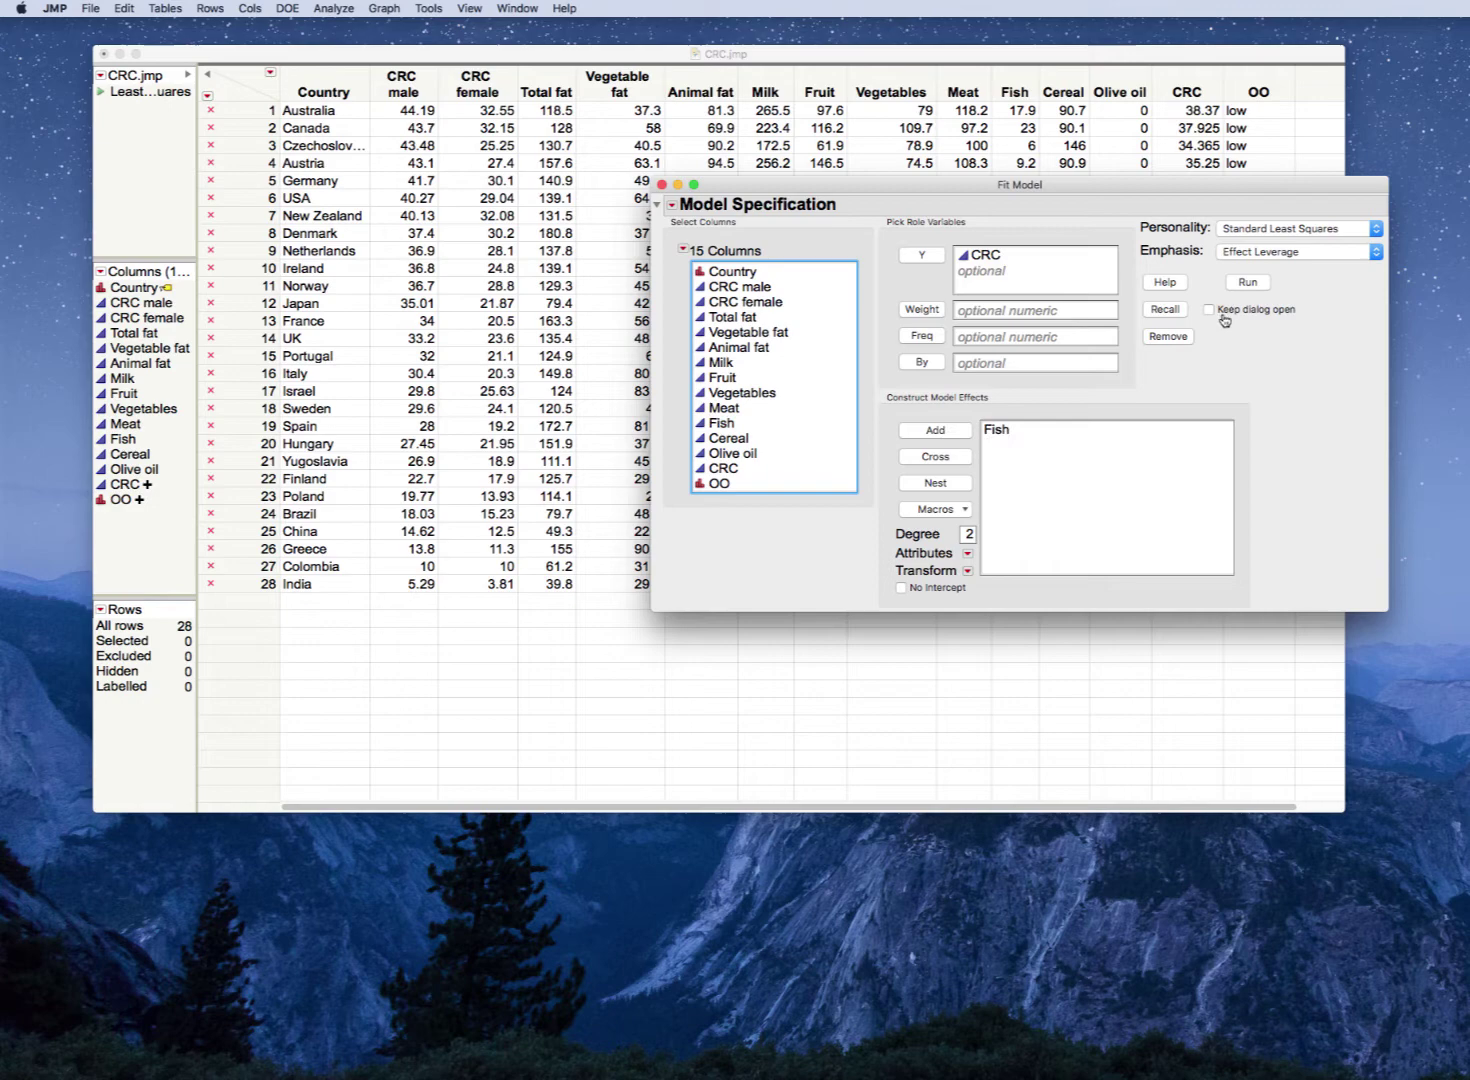
Run the CRC-on-Fish fit, mark its Summary of Fit and Prob > F 0.2791, then close it
{"action": "left_click", "coordinate": [1250, 284]}
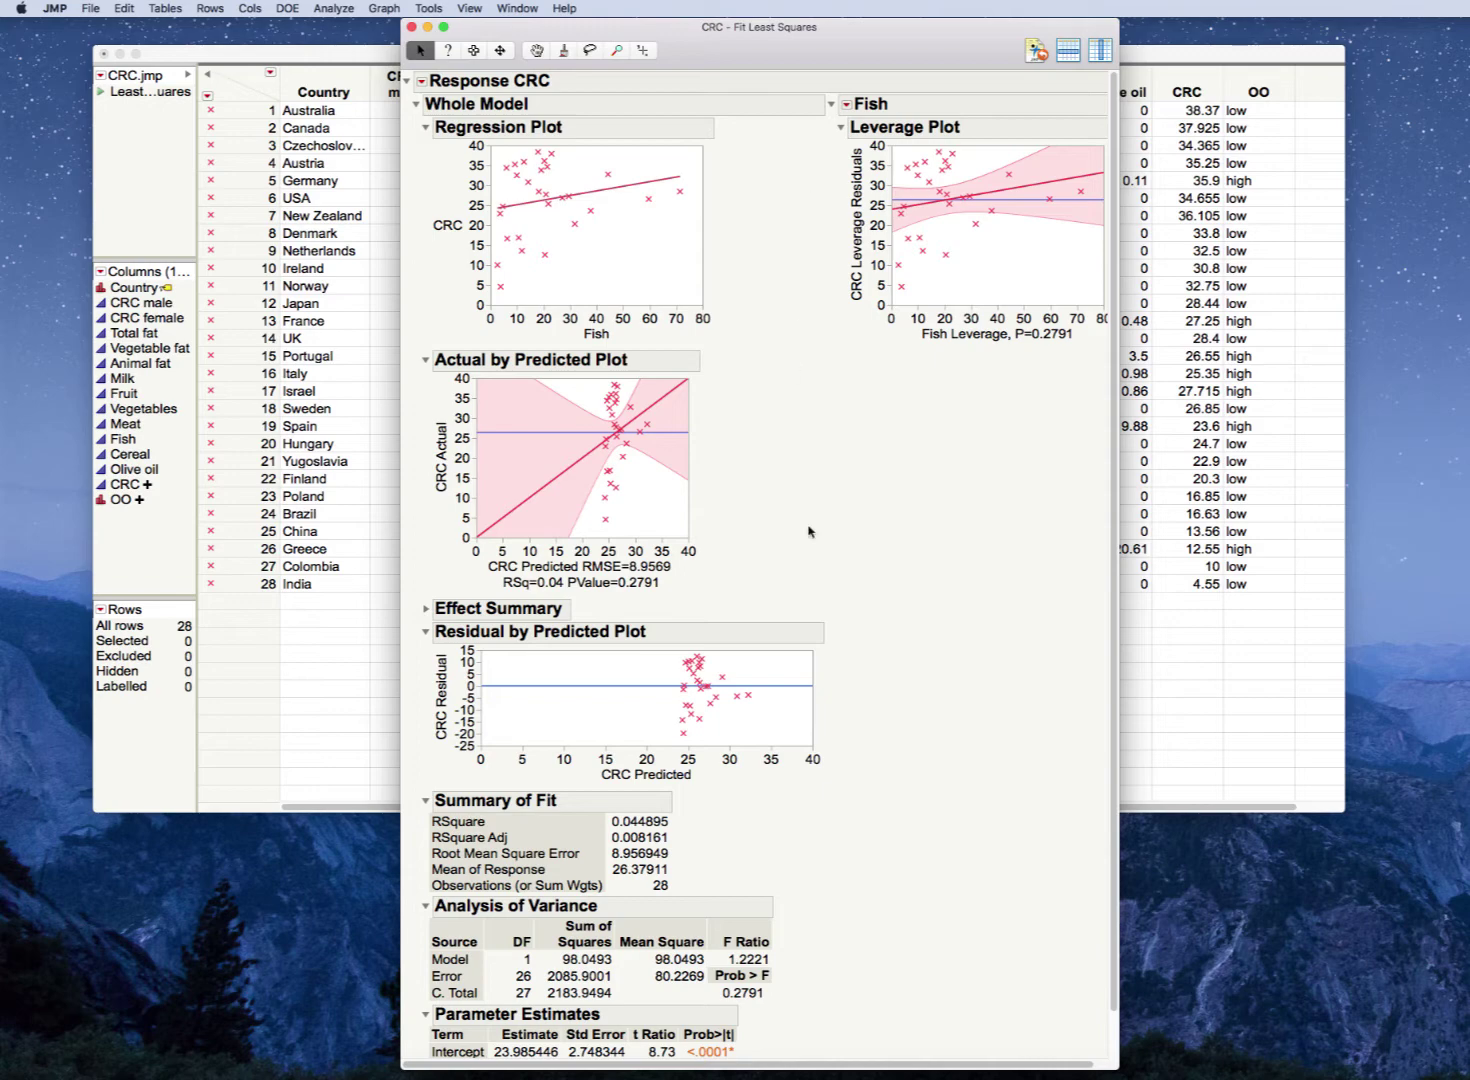
{"action": "mouse_move", "coordinate": [790, 922]}
{"action": "left_mouse_down"}
{"action": "mouse_move", "coordinate": [551, 852]}
{"action": "mouse_move", "coordinate": [490, 998]}
{"action": "mouse_move", "coordinate": [792, 965]}
{"action": "mouse_move", "coordinate": [769, 903]}
{"action": "left_mouse_up"}
{"action": "mouse_move", "coordinate": [778, 994]}
{"action": "left_mouse_down"}
{"action": "mouse_move", "coordinate": [708, 995]}
{"action": "mouse_move", "coordinate": [756, 1018]}
{"action": "mouse_move", "coordinate": [786, 990]}
{"action": "mouse_move", "coordinate": [766, 984]}
{"action": "left_mouse_up"}
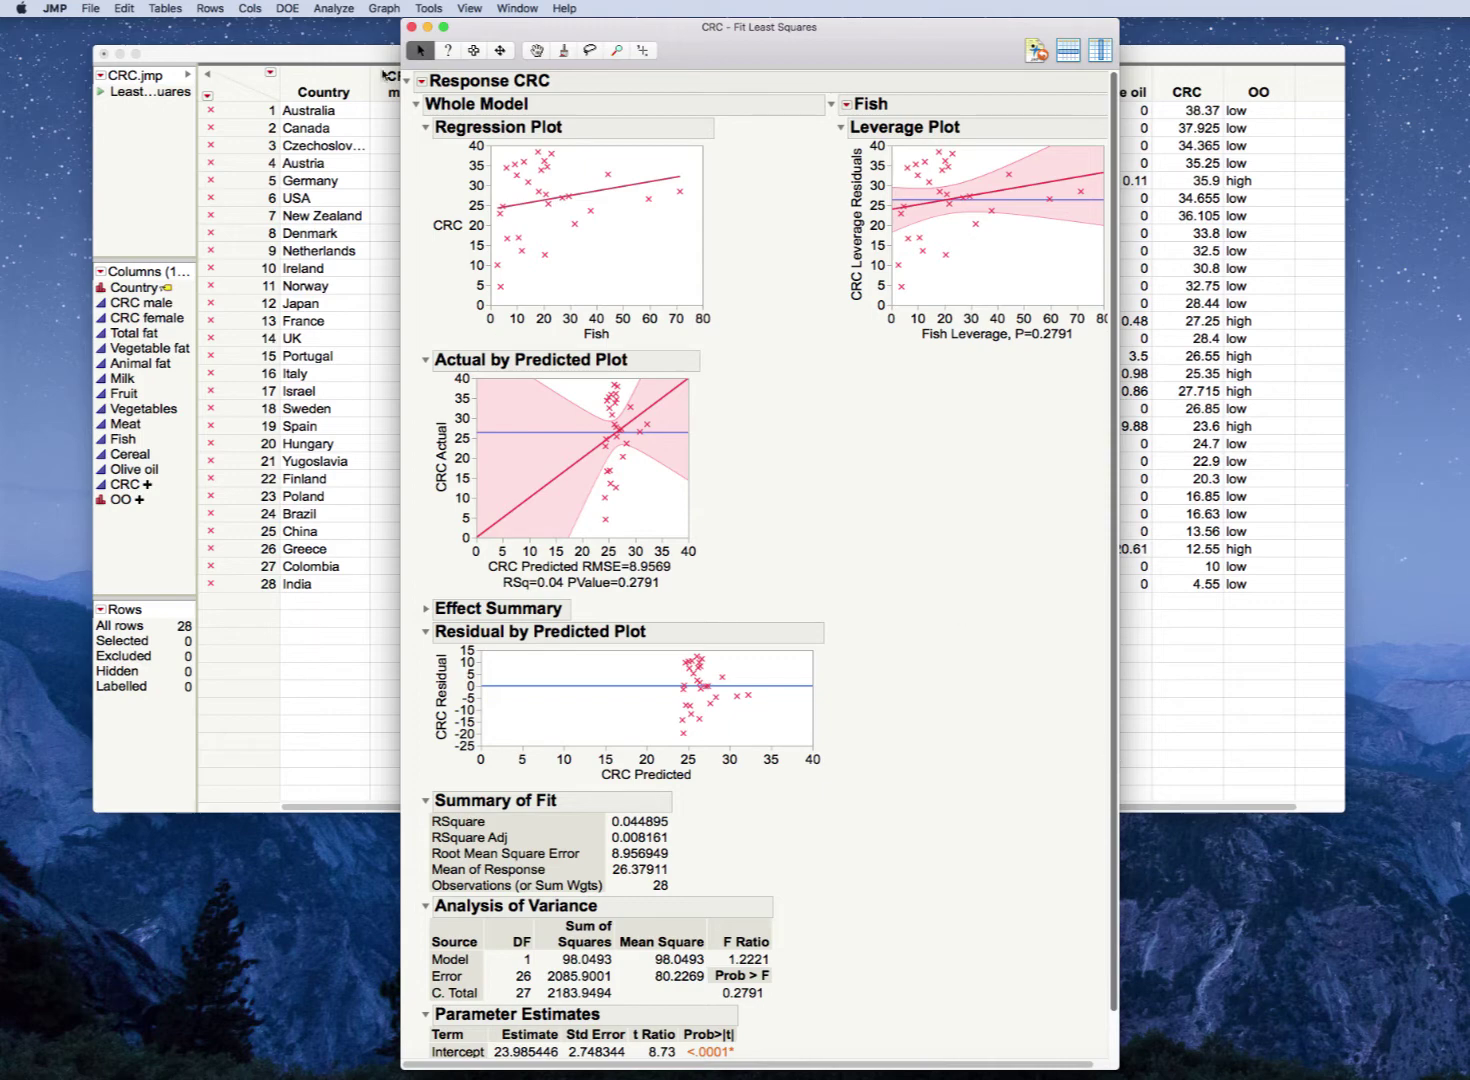
{"action": "left_click", "coordinate": [411, 28]}
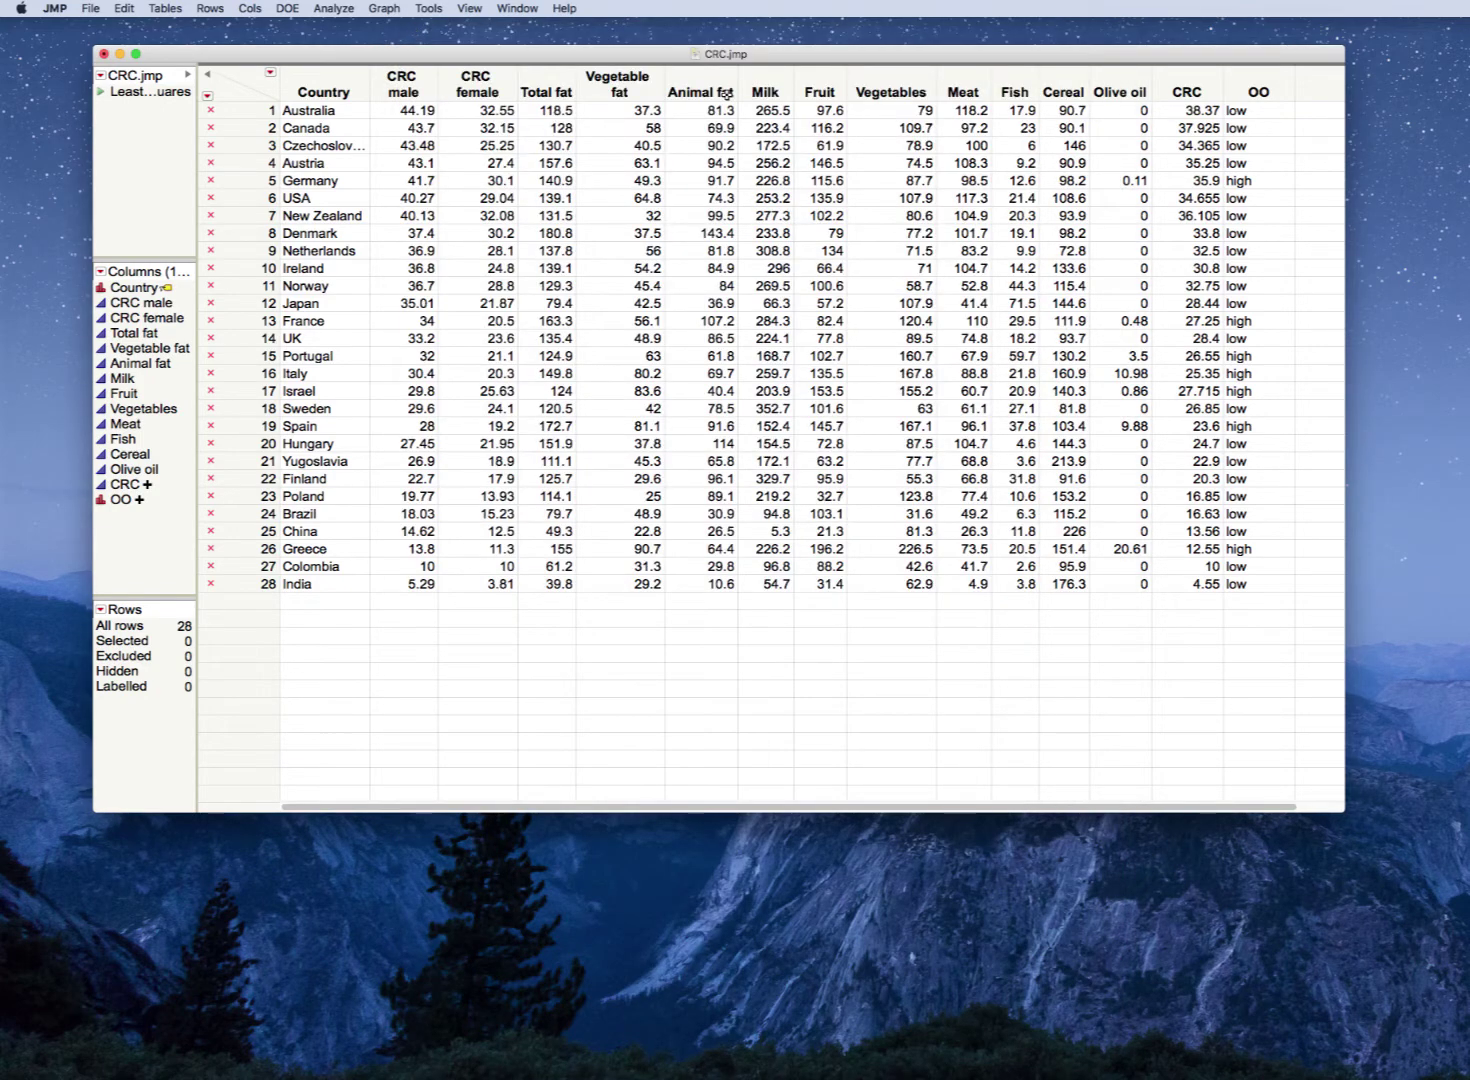
Start a new Fit Model with CRC as the Y response and Meat as the only effect
{"action": "left_click", "coordinate": [331, 7]}
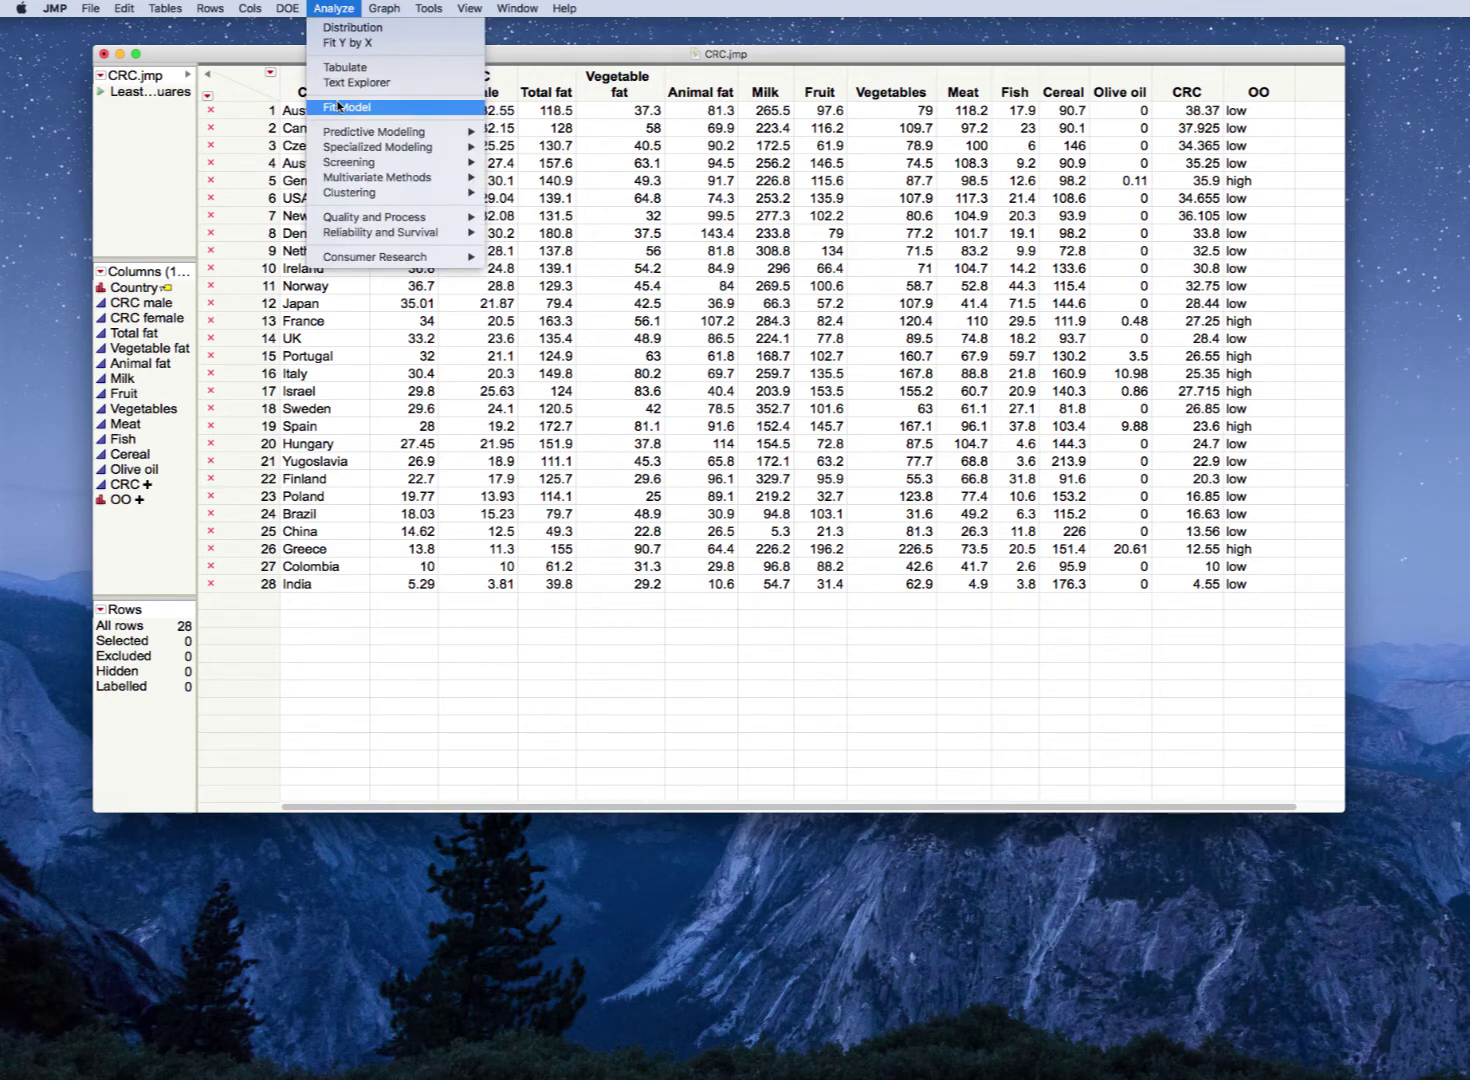
{"action": "left_click", "coordinate": [339, 106]}
{"action": "left_click", "coordinate": [738, 469]}
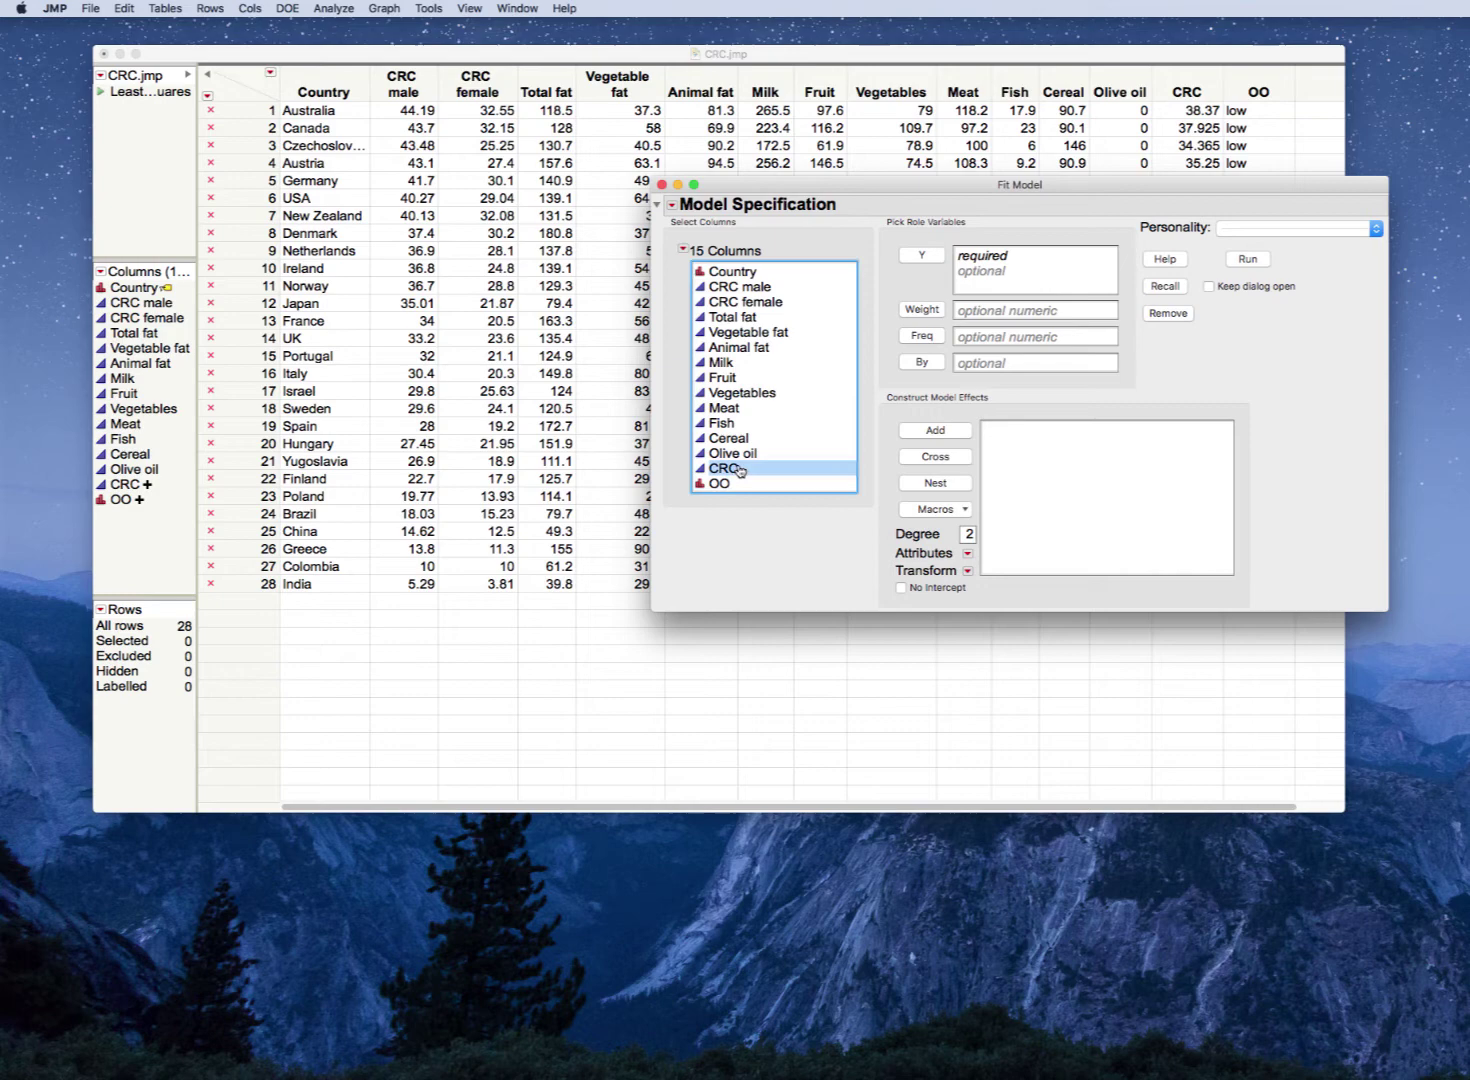
{"action": "left_click", "coordinate": [920, 256]}
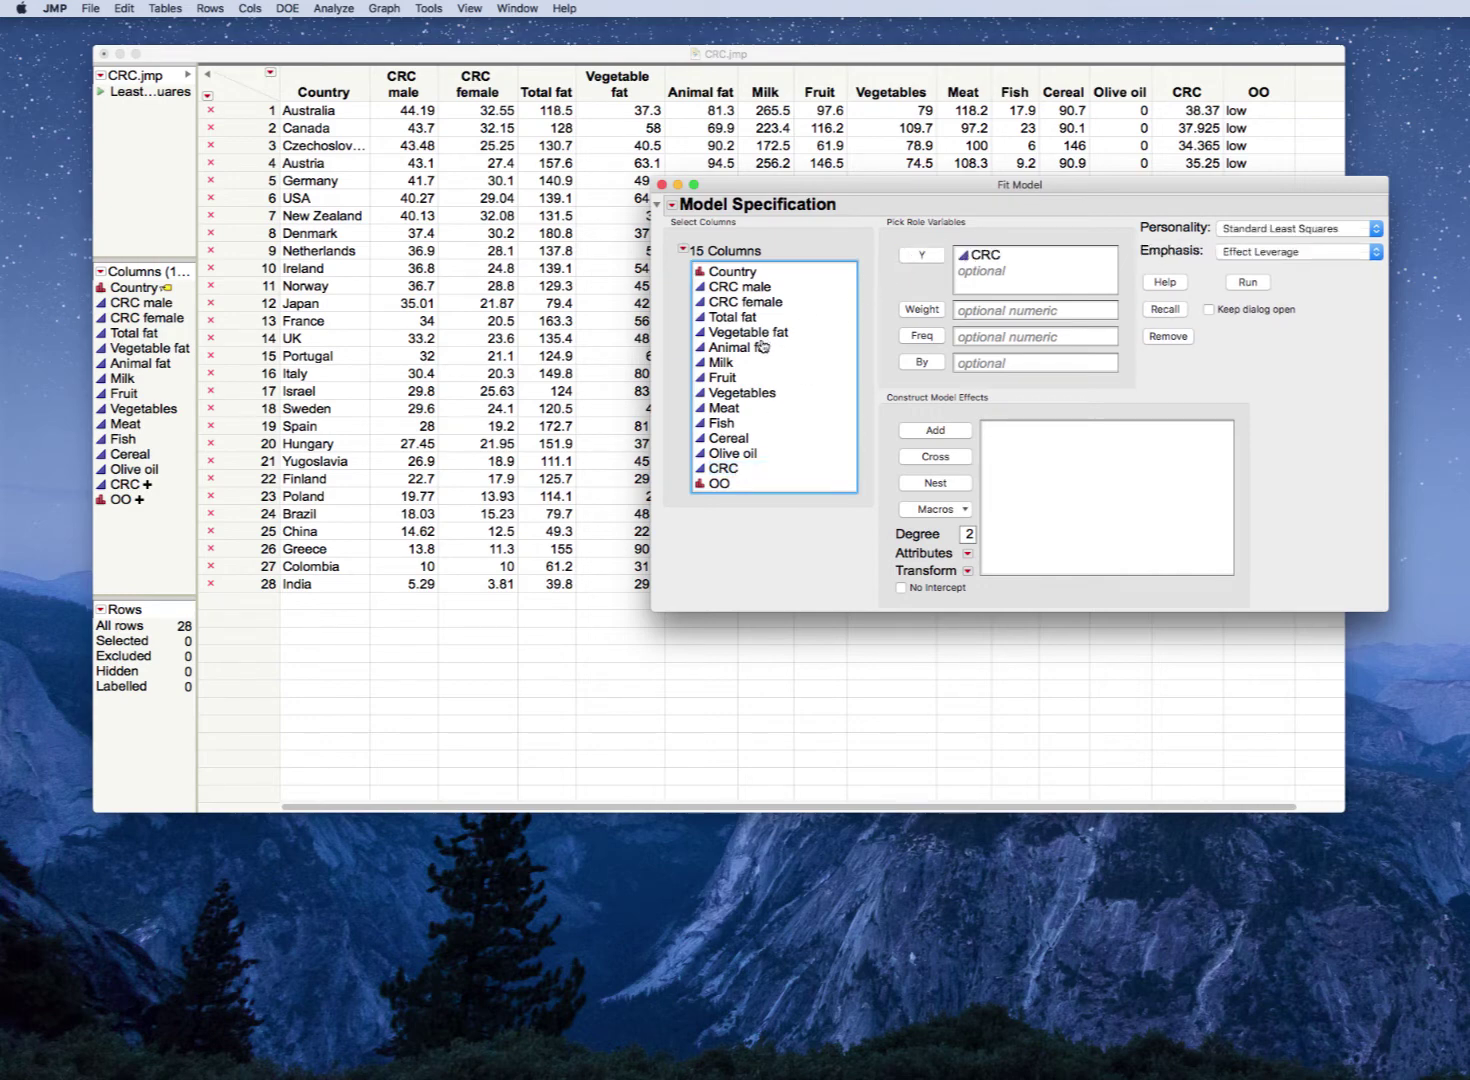
{"action": "left_click", "coordinate": [748, 409]}
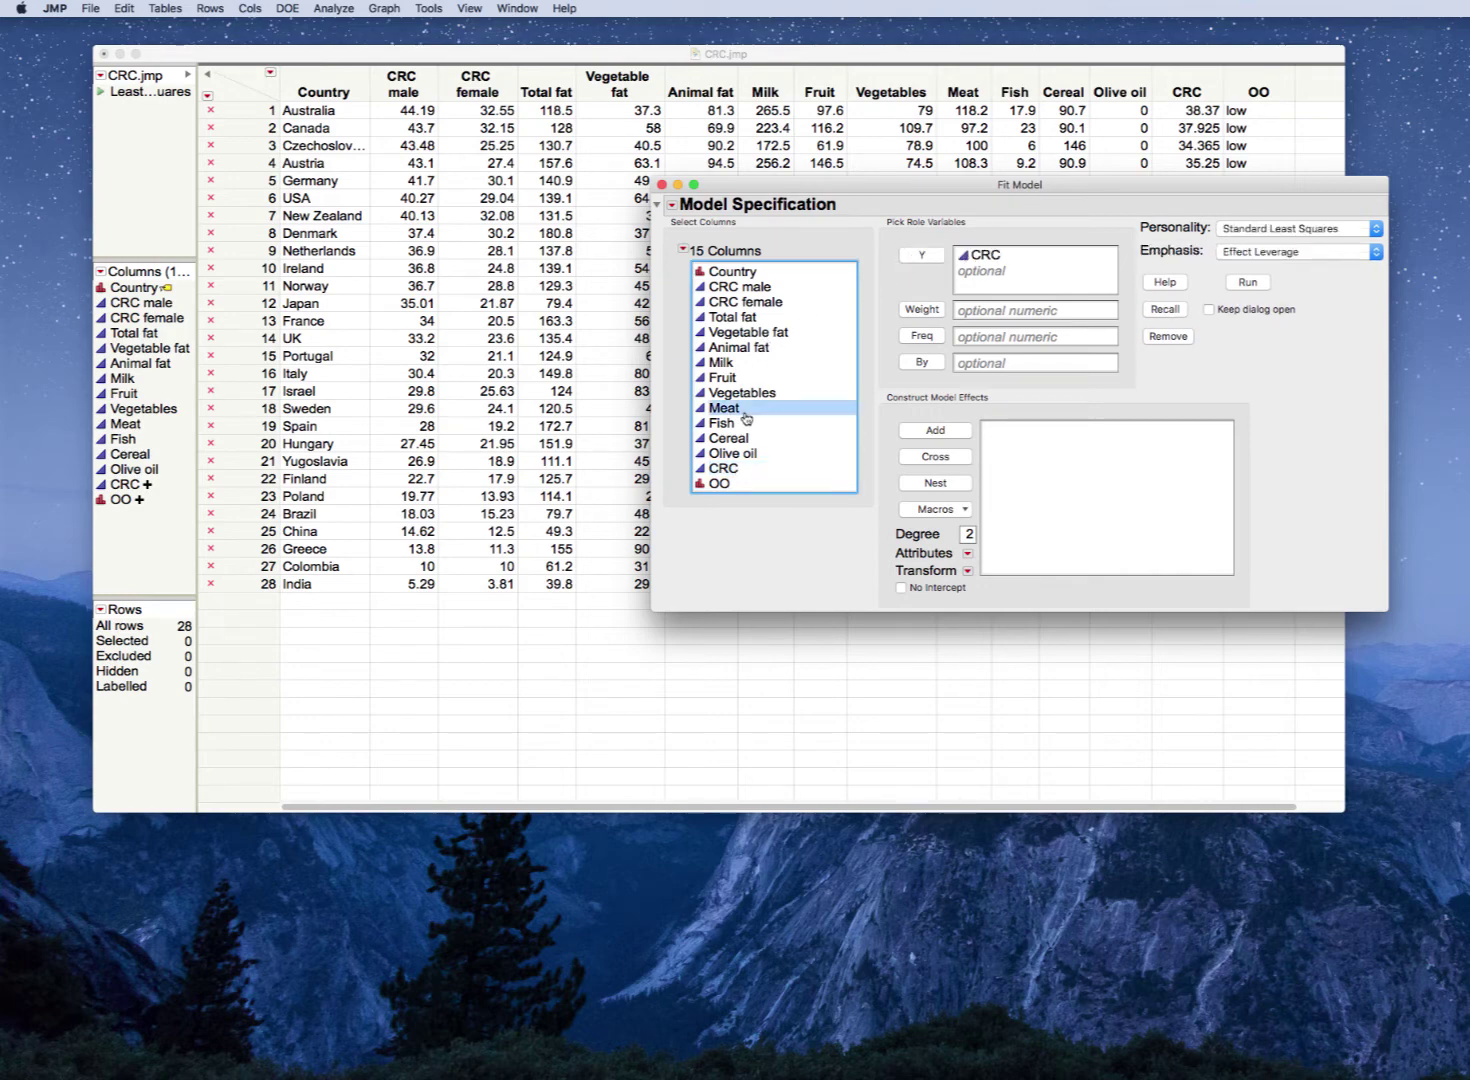
{"action": "left_click", "coordinate": [925, 432]}
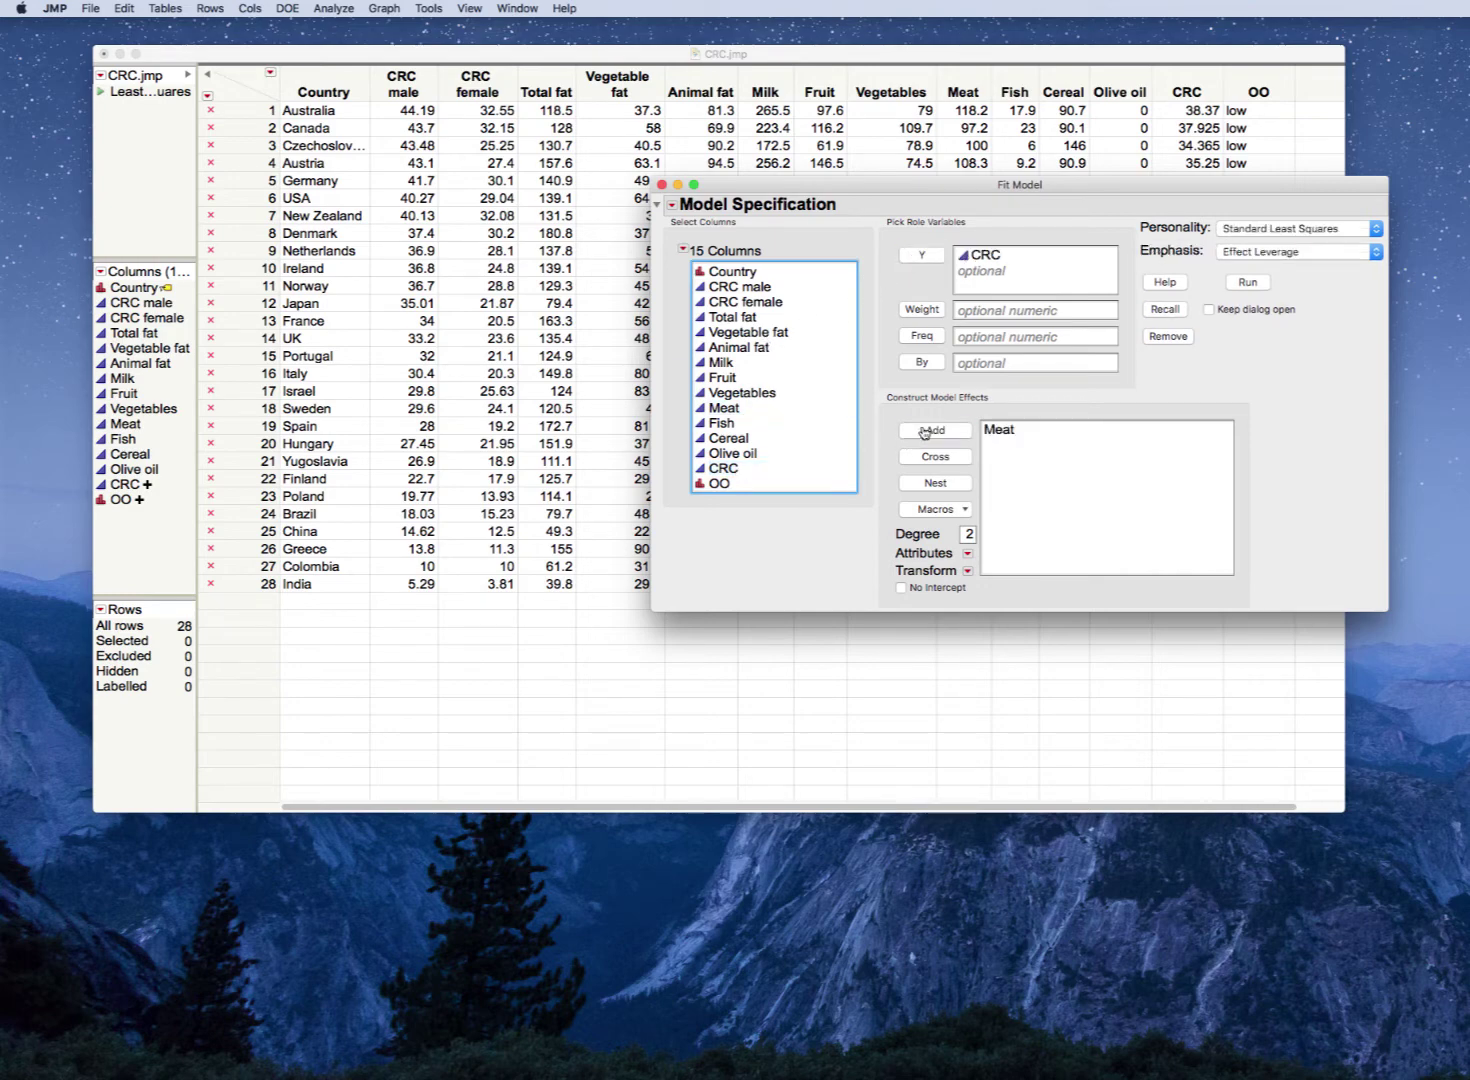
Run the CRC-on-Meat fit and circle its Regression Plot and Analysis of Variance table
{"action": "left_click", "coordinate": [1250, 283]}
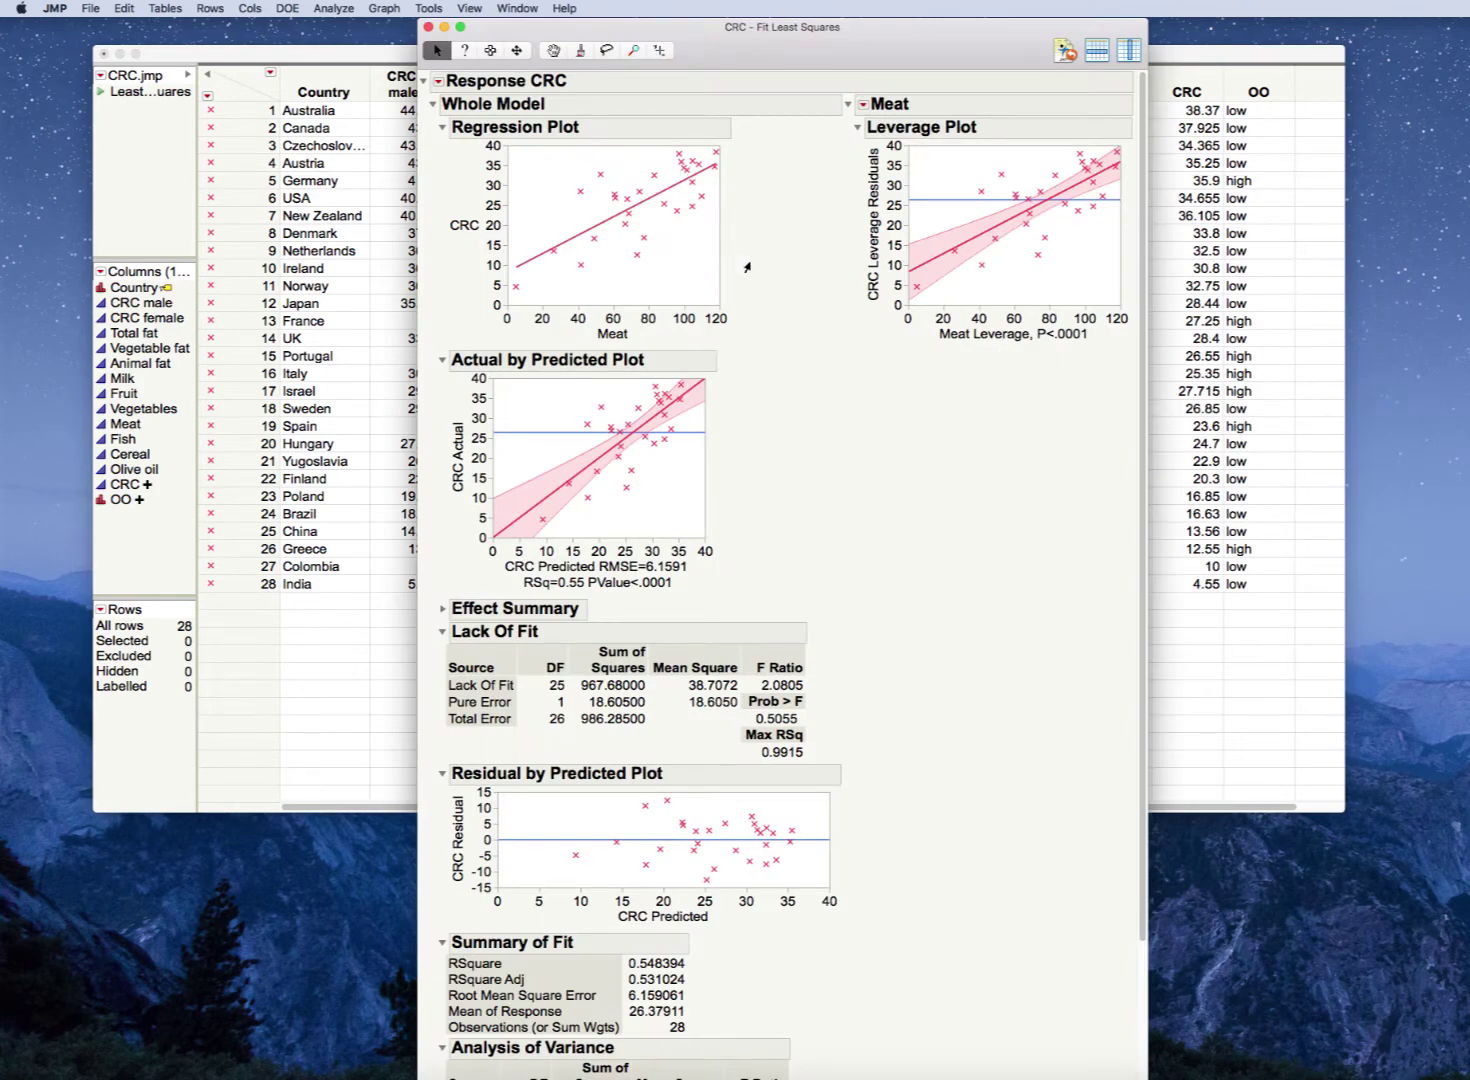
{"action": "mouse_move", "coordinate": [777, 255]}
{"action": "left_mouse_down"}
{"action": "mouse_move", "coordinate": [541, 148]}
{"action": "mouse_move", "coordinate": [524, 325]}
{"action": "mouse_move", "coordinate": [777, 230]}
{"action": "left_mouse_up"}
{"action": "left_click", "coordinate": [442, 631]}
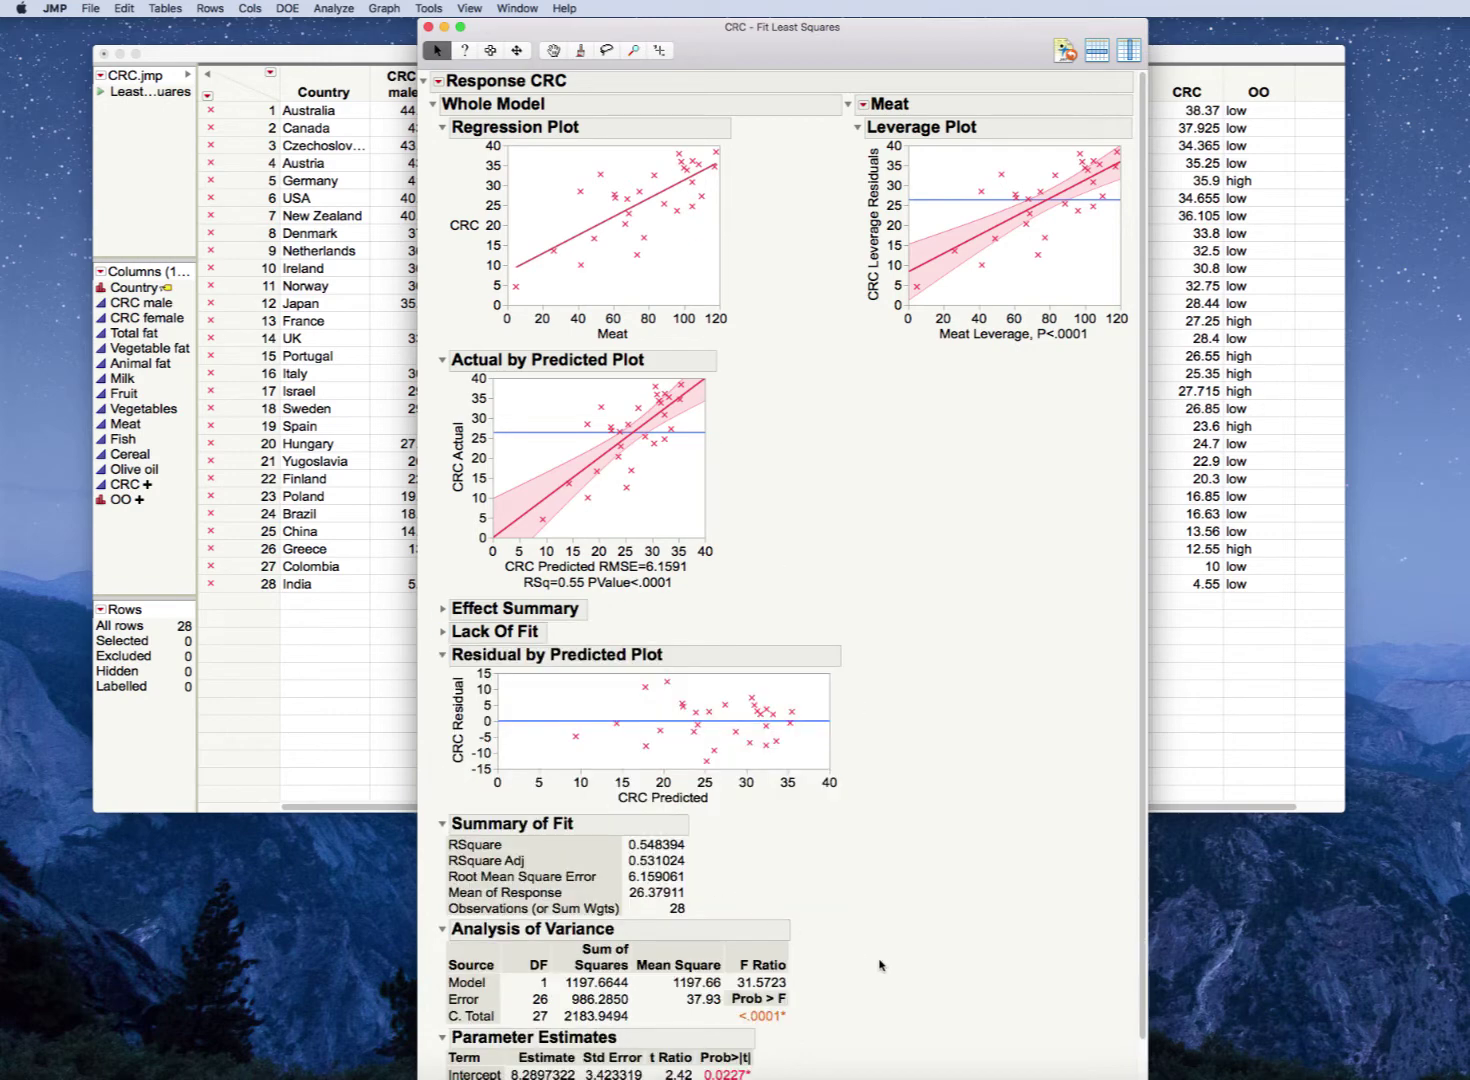
{"action": "mouse_move", "coordinate": [880, 964]}
{"action": "left_mouse_down"}
{"action": "mouse_move", "coordinate": [680, 908]}
{"action": "mouse_move", "coordinate": [611, 1037]}
{"action": "mouse_move", "coordinate": [790, 932]}
{"action": "mouse_move", "coordinate": [779, 921]}
{"action": "left_mouse_up"}
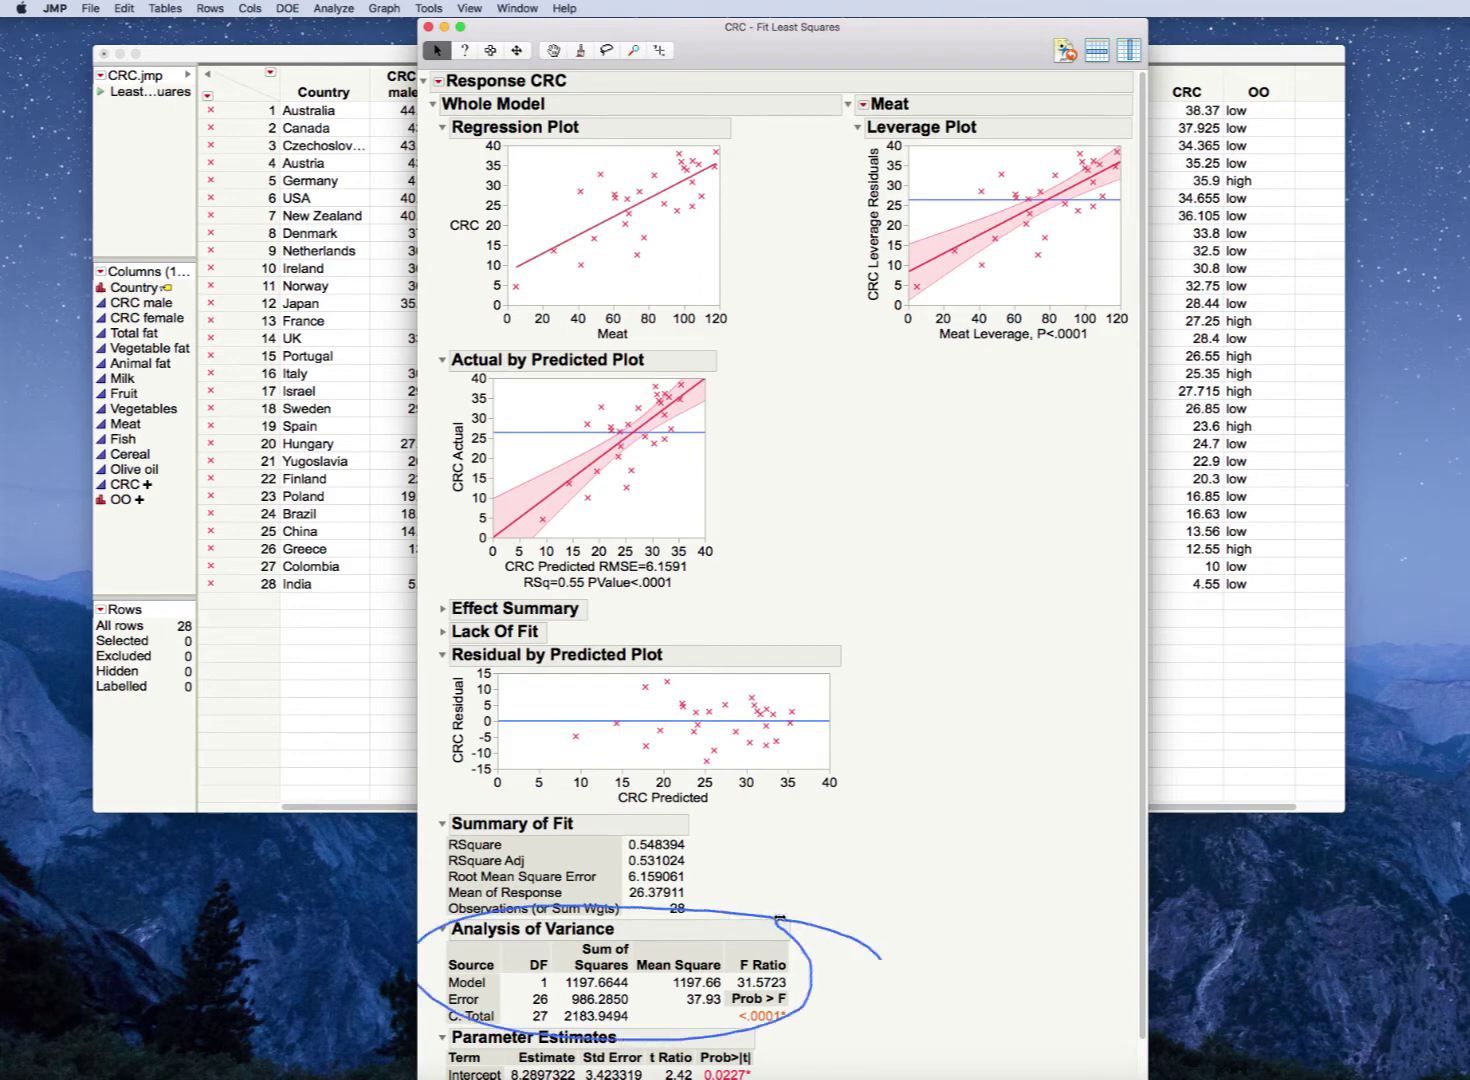
{"action": "left_click_drag", "start_coordinate": [1142, 800], "coordinate": [1141, 965]}
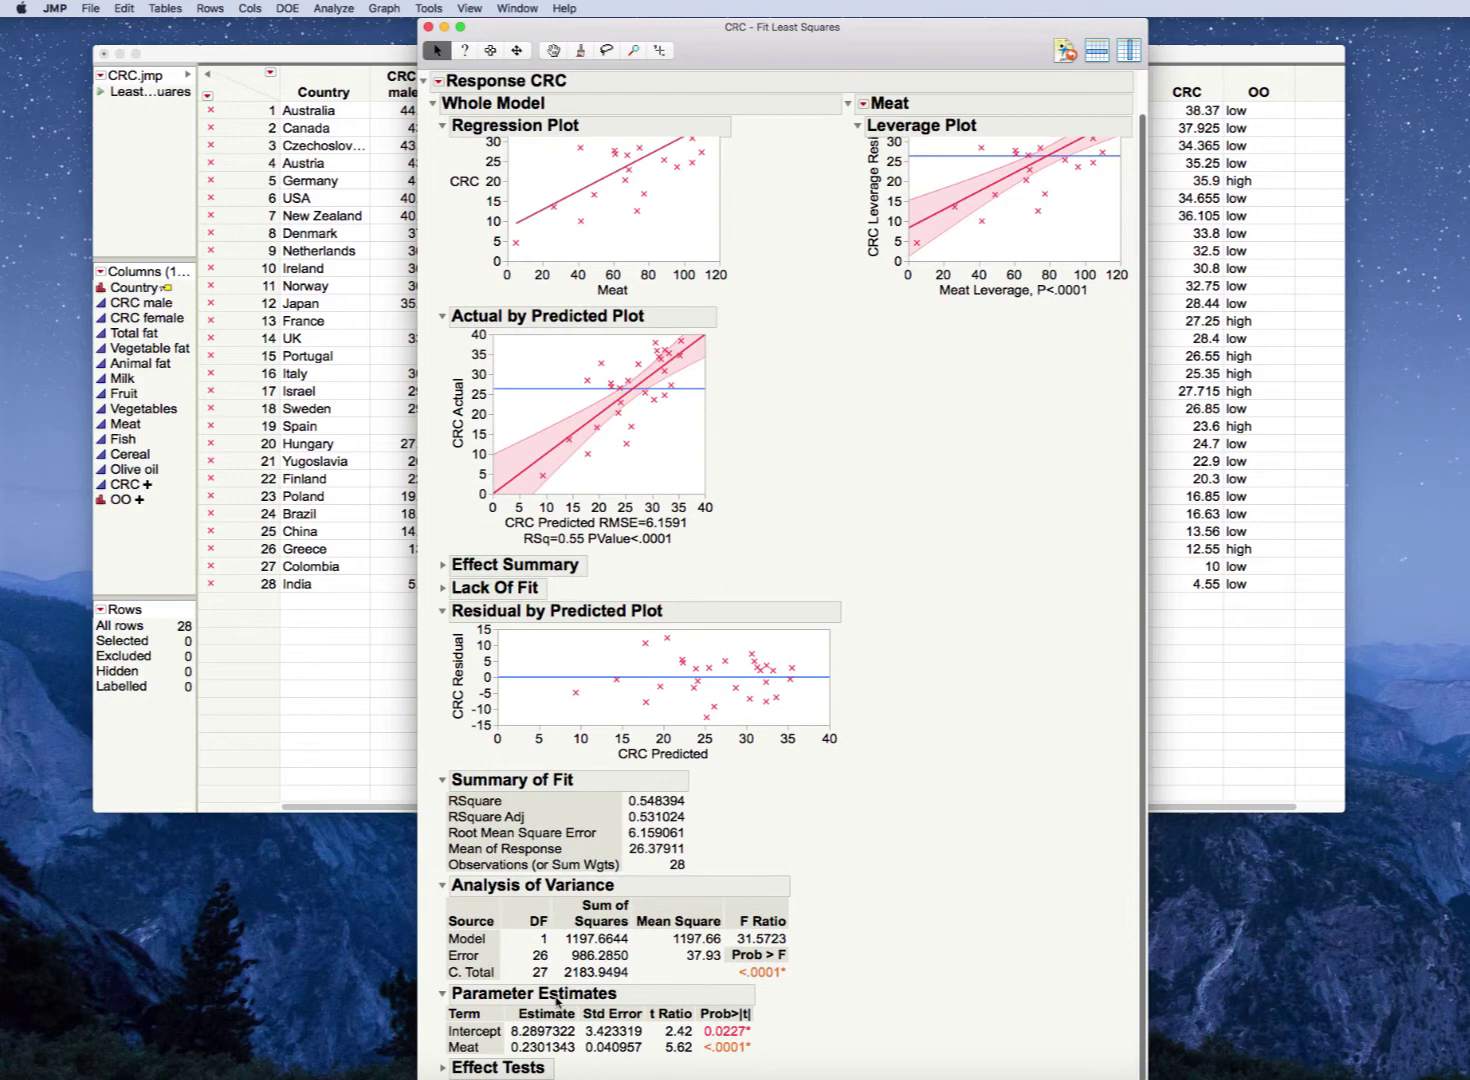
Expand Effect Tests, hide Residual by Predicted, and mark the Meat estimate 0.2301343
{"action": "left_click", "coordinate": [442, 1067]}
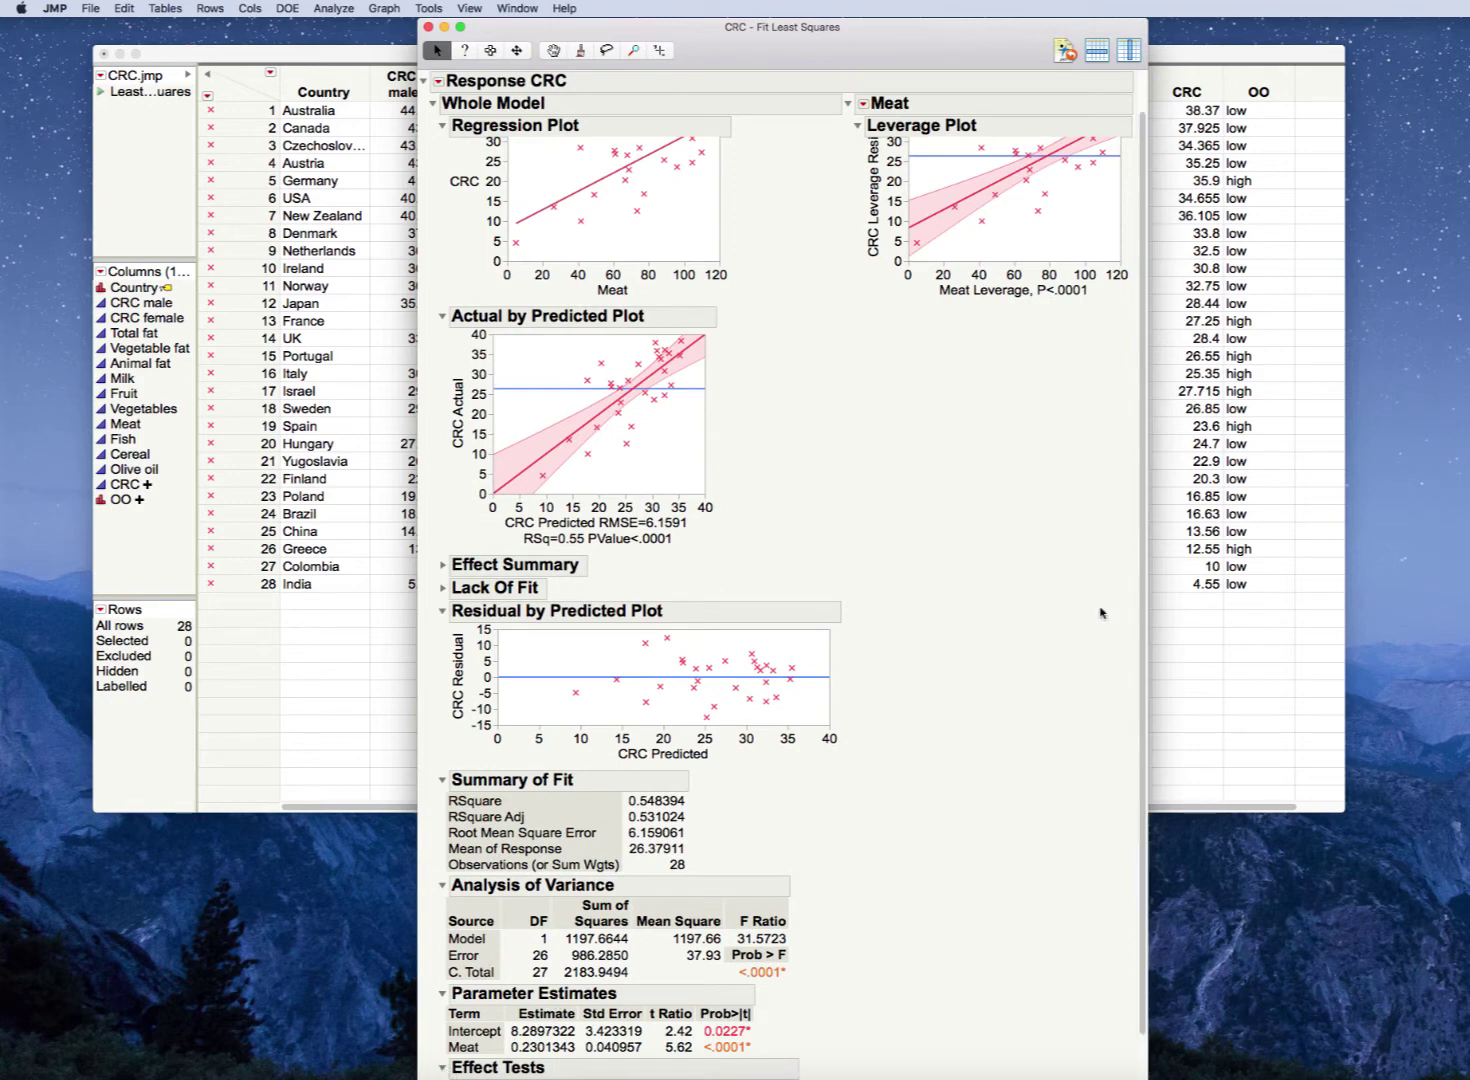
{"action": "left_click_drag", "start_coordinate": [1147, 601], "coordinate": [1143, 970]}
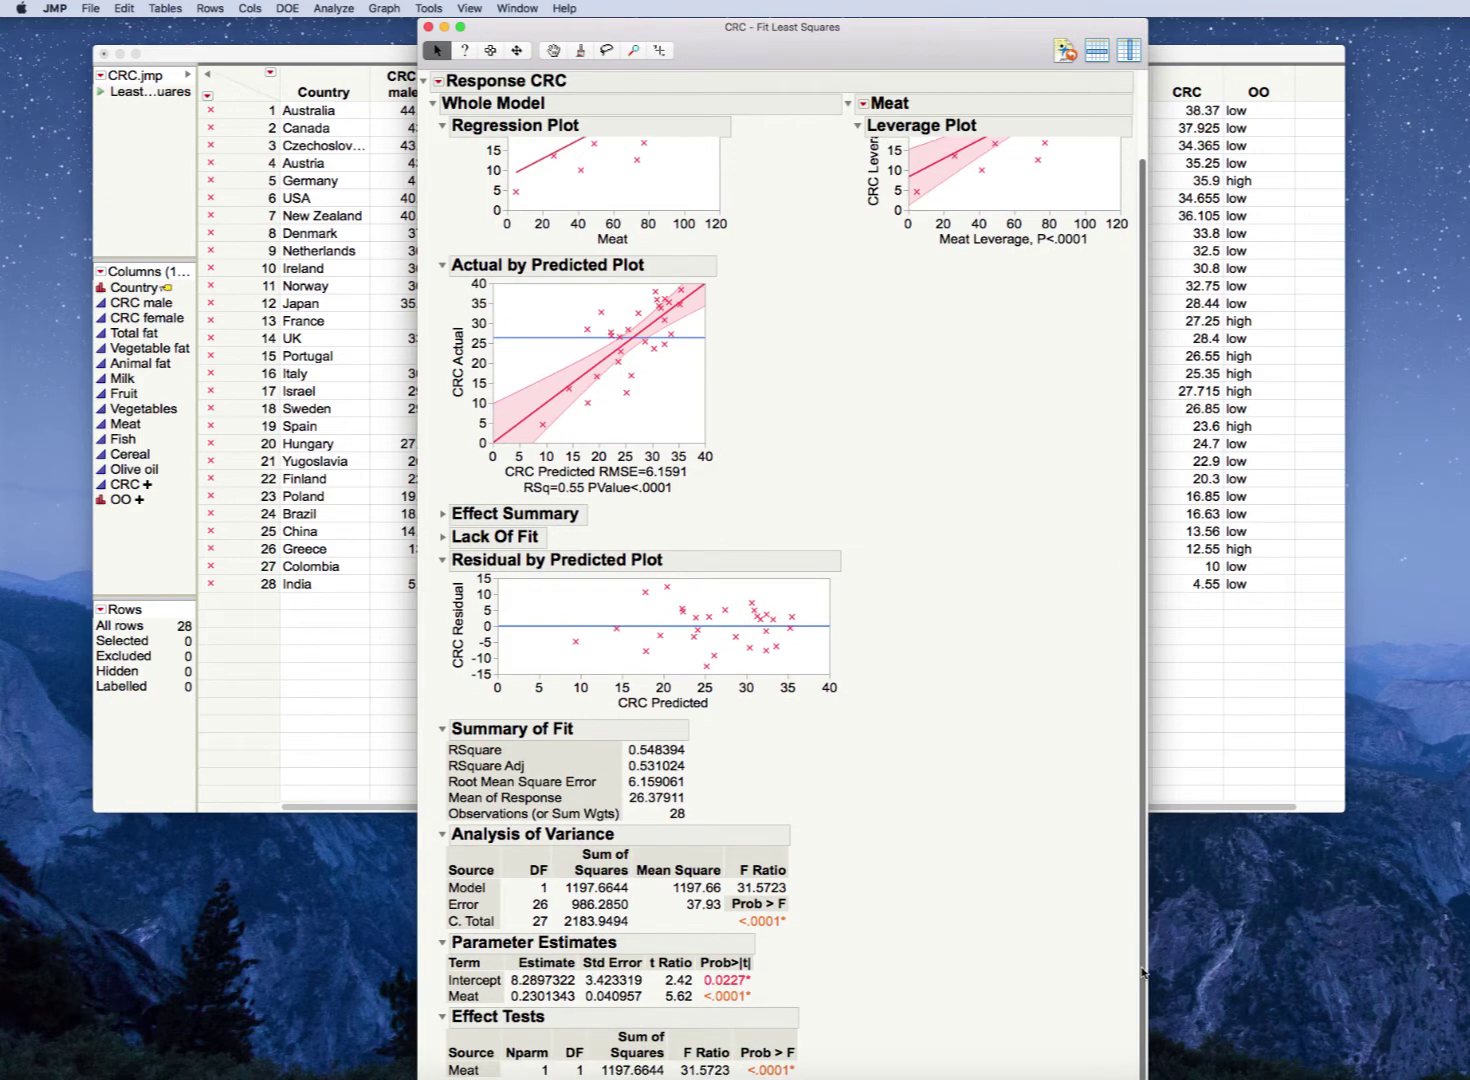
{"action": "left_click", "coordinate": [443, 563]}
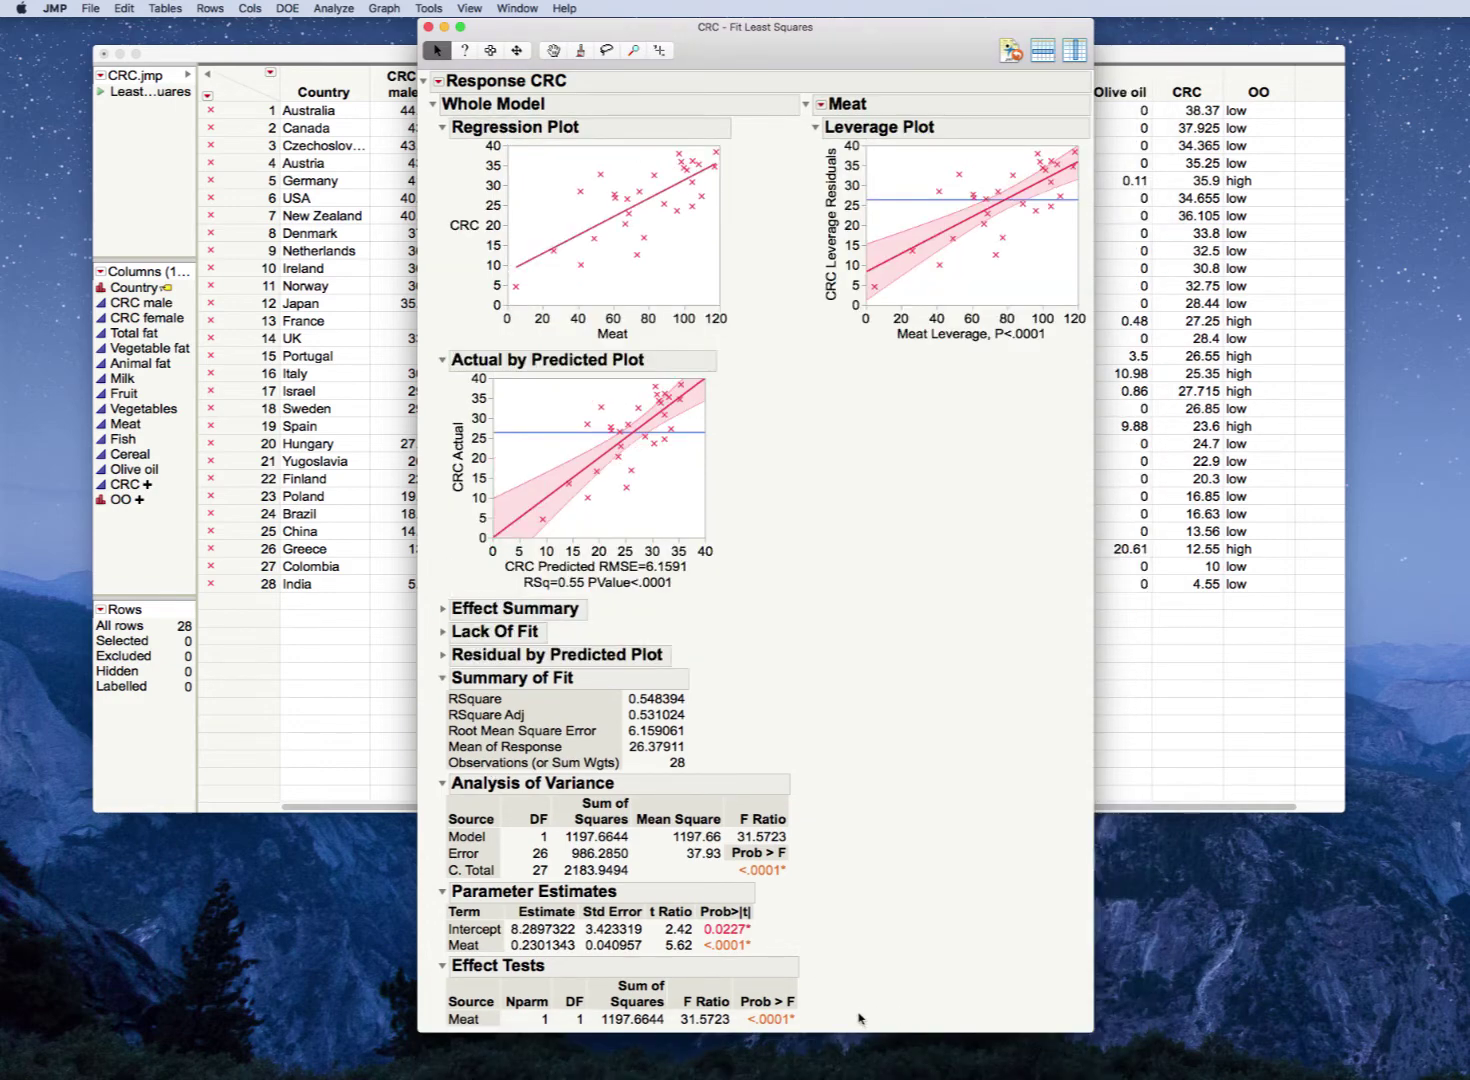
{"action": "mouse_move", "coordinate": [858, 1017]}
{"action": "left_mouse_down"}
{"action": "mouse_move", "coordinate": [735, 960]}
{"action": "mouse_move", "coordinate": [495, 1020]}
{"action": "mouse_move", "coordinate": [858, 1042]}
{"action": "mouse_move", "coordinate": [773, 975]}
{"action": "left_mouse_up"}
{"action": "mouse_move", "coordinate": [508, 960]}
{"action": "left_mouse_down"}
{"action": "mouse_move", "coordinate": [580, 940]}
{"action": "mouse_move", "coordinate": [500, 937]}
{"action": "mouse_move", "coordinate": [503, 957]}
{"action": "left_mouse_up"}
Enlarge the Meat leverage plot, mark RSquare Adj 0.531024, and close the report
{"action": "left_click_drag", "start_coordinate": [1077, 305], "coordinate": [1226, 390]}
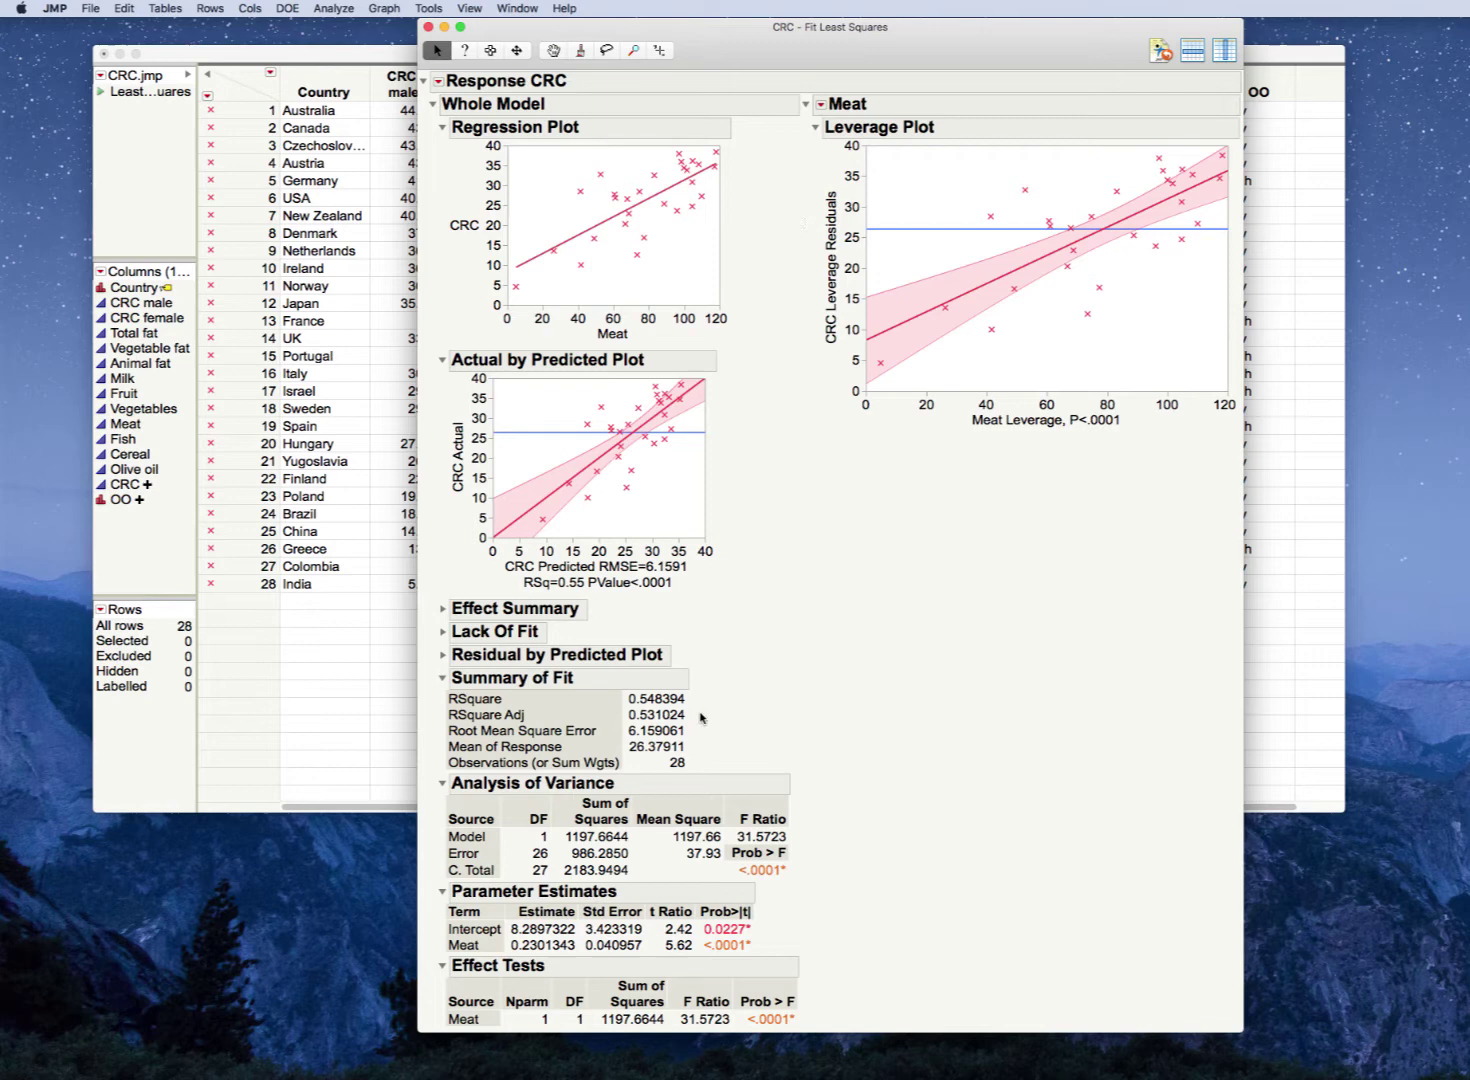
{"action": "mouse_move", "coordinate": [699, 716]}
{"action": "left_mouse_down"}
{"action": "mouse_move", "coordinate": [620, 707]}
{"action": "mouse_move", "coordinate": [628, 733]}
{"action": "mouse_move", "coordinate": [700, 730]}
{"action": "mouse_move", "coordinate": [693, 713]}
{"action": "left_mouse_up"}
{"action": "mouse_move", "coordinate": [698, 33]}
{"action": "left_mouse_down"}
{"action": "mouse_move", "coordinate": [665, 504]}
{"action": "mouse_move", "coordinate": [667, 249]}
{"action": "mouse_move", "coordinate": [690, 185]}
{"action": "mouse_move", "coordinate": [692, 63]}
{"action": "left_mouse_up"}
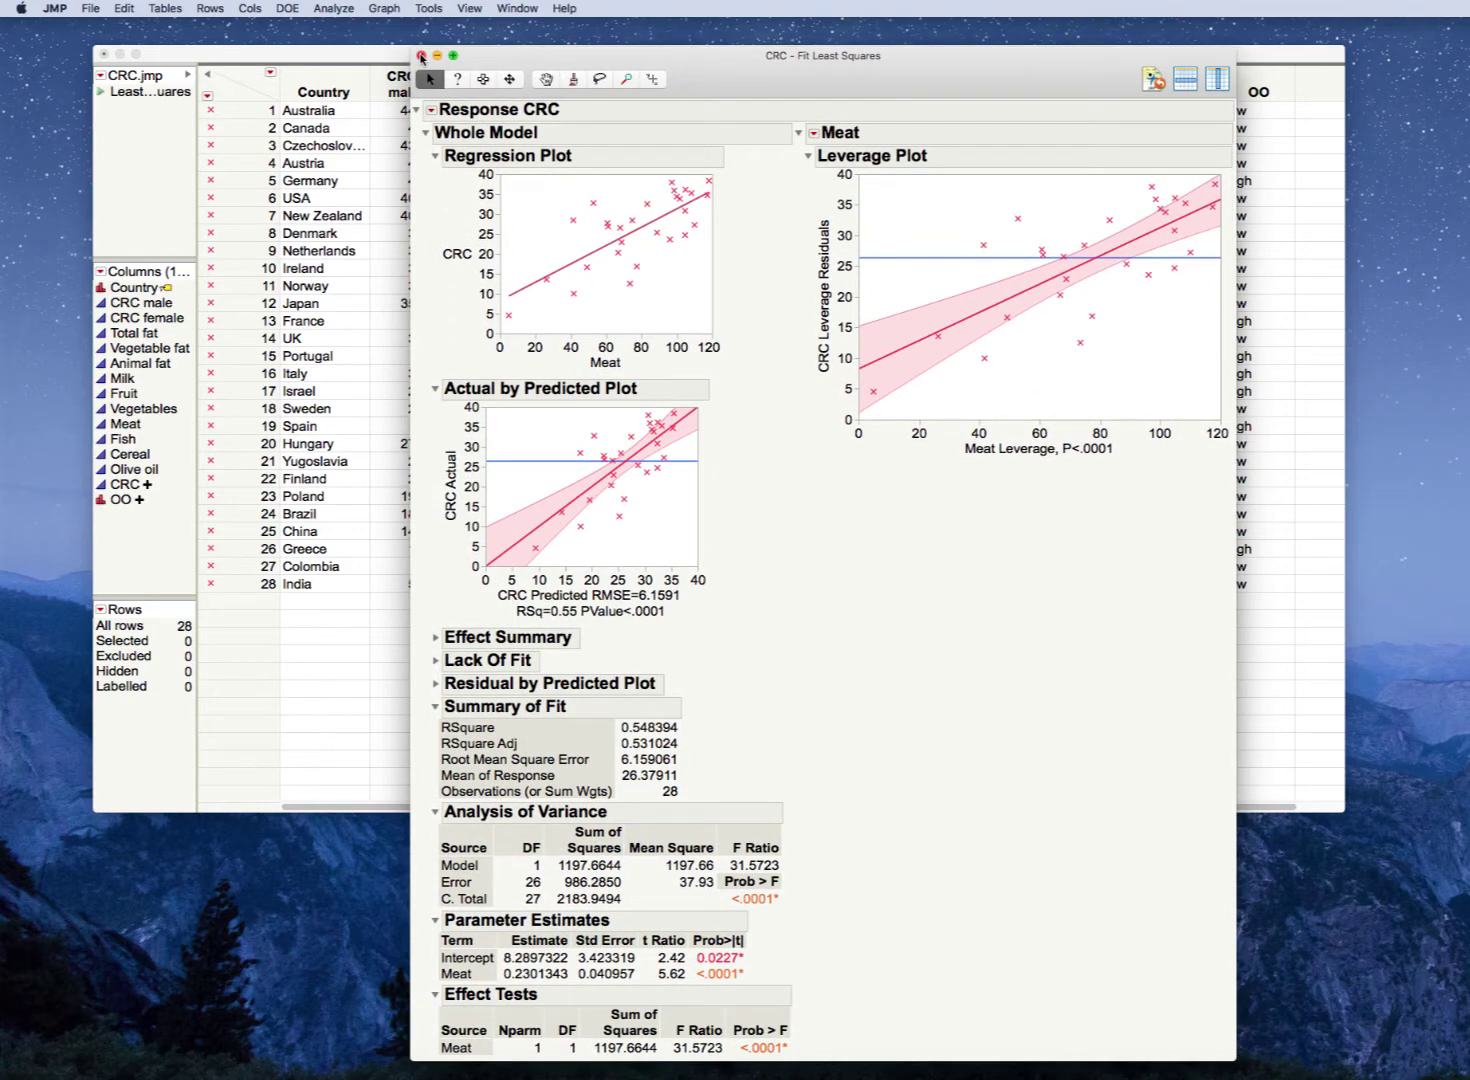
{"action": "left_click", "coordinate": [421, 56]}
Start a new Fit Model with CRC as the Y response and Meat and Fish as effects
{"action": "left_click", "coordinate": [331, 8]}
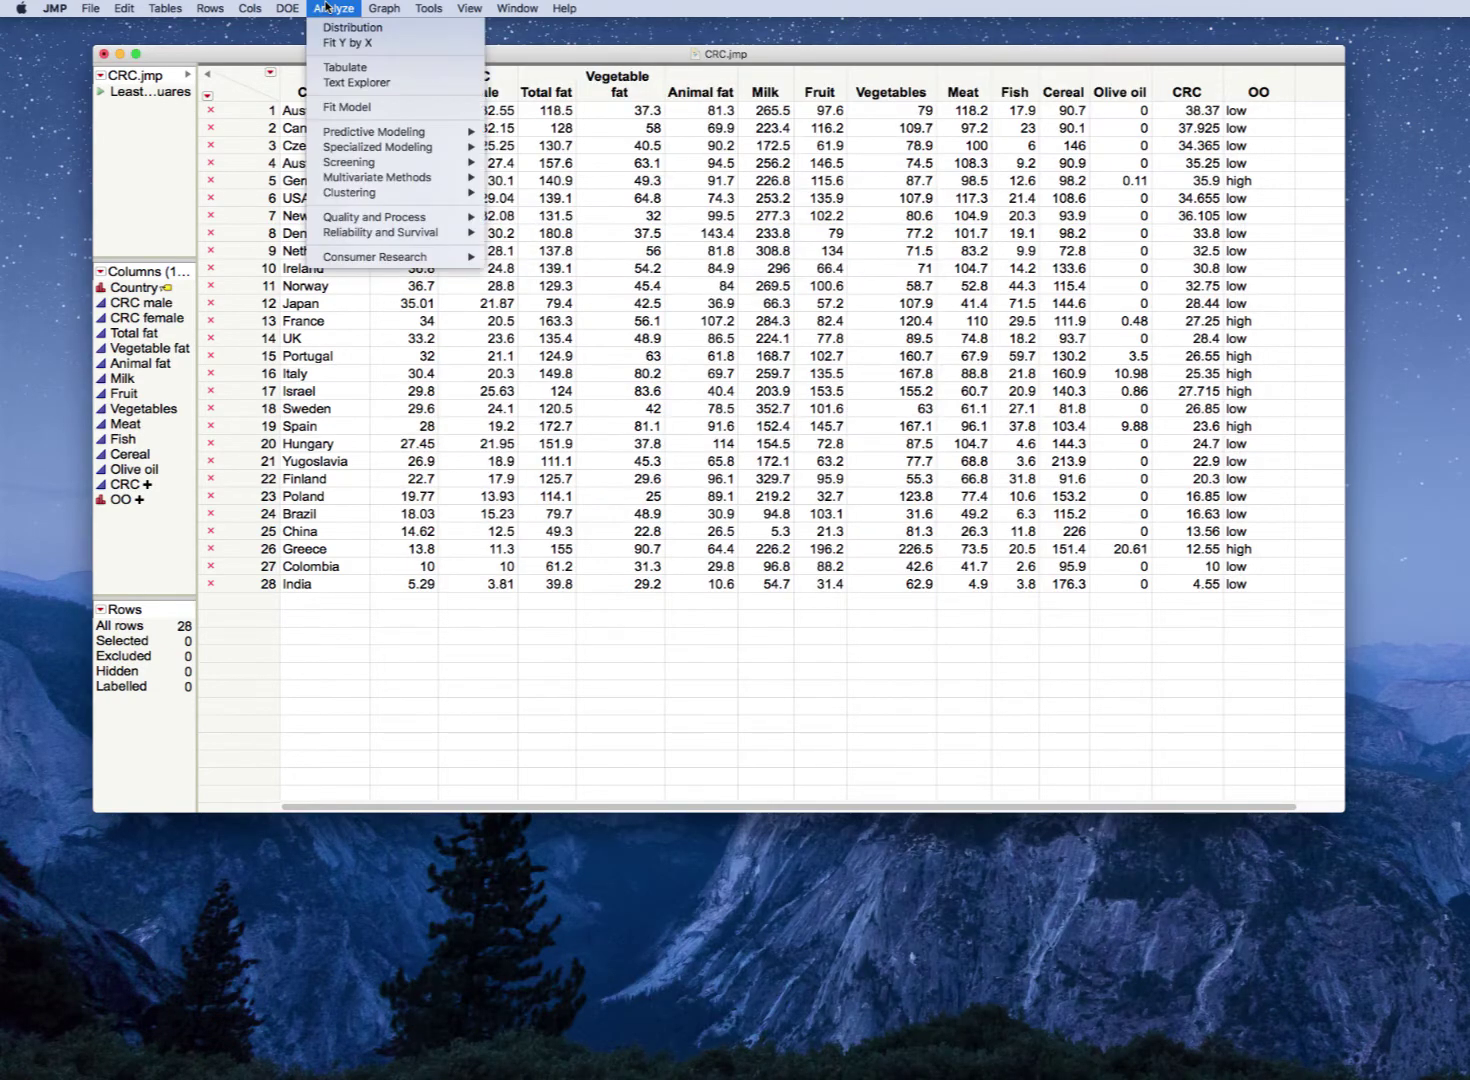
{"action": "left_click", "coordinate": [344, 107]}
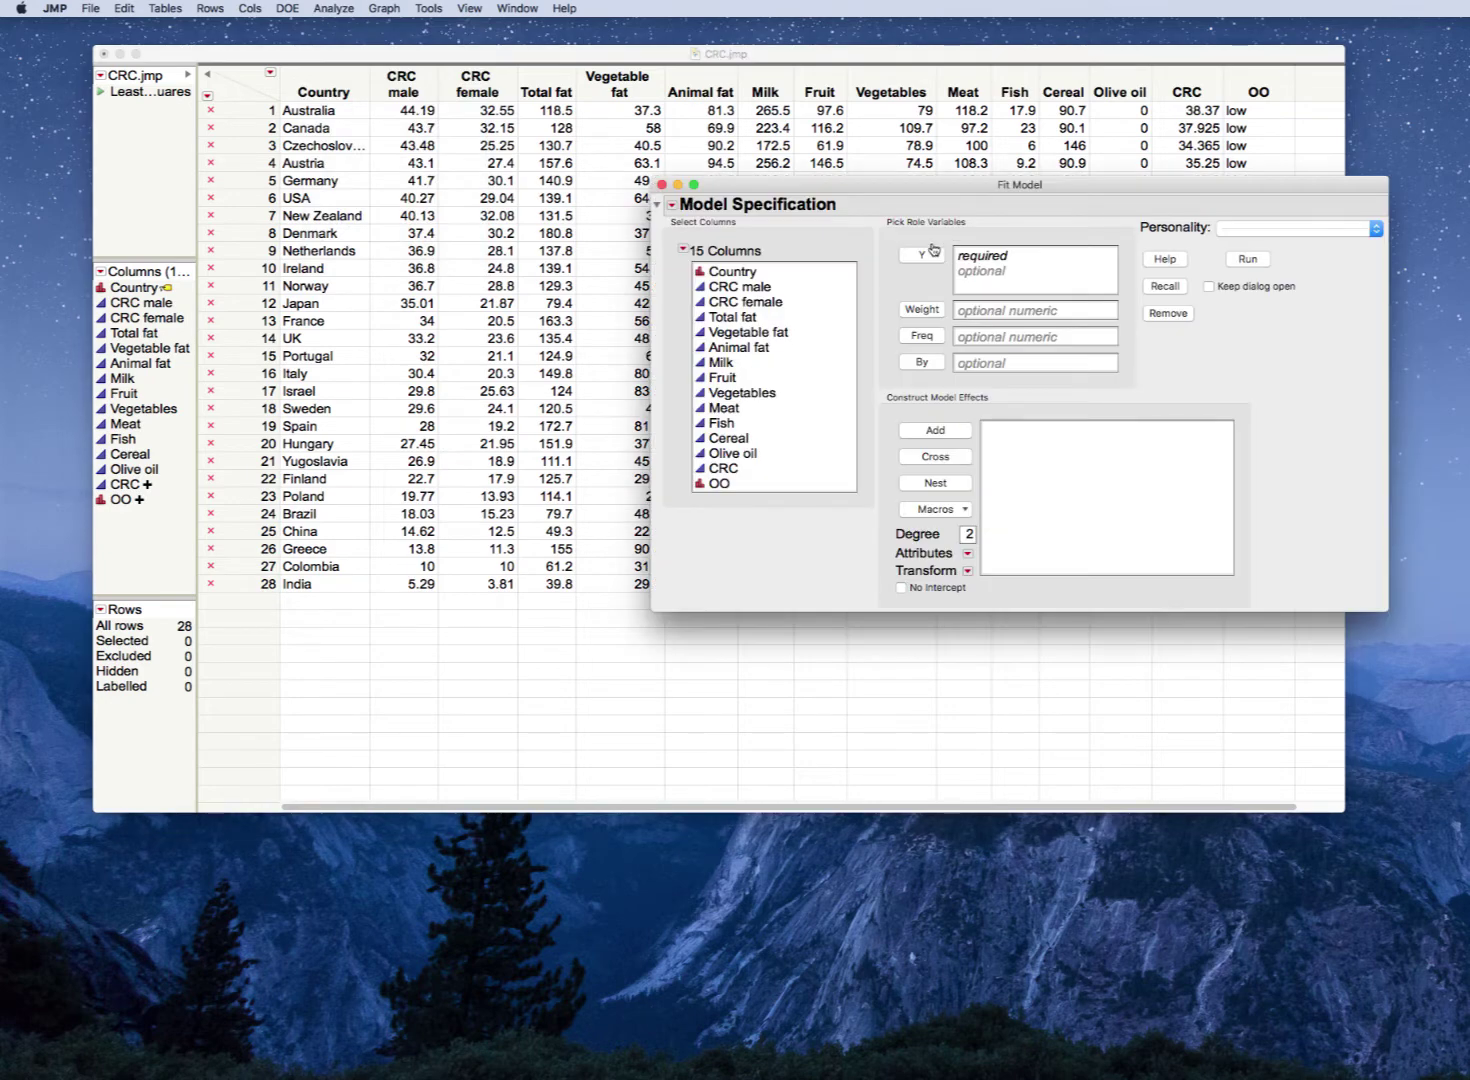
{"action": "left_click", "coordinate": [740, 468]}
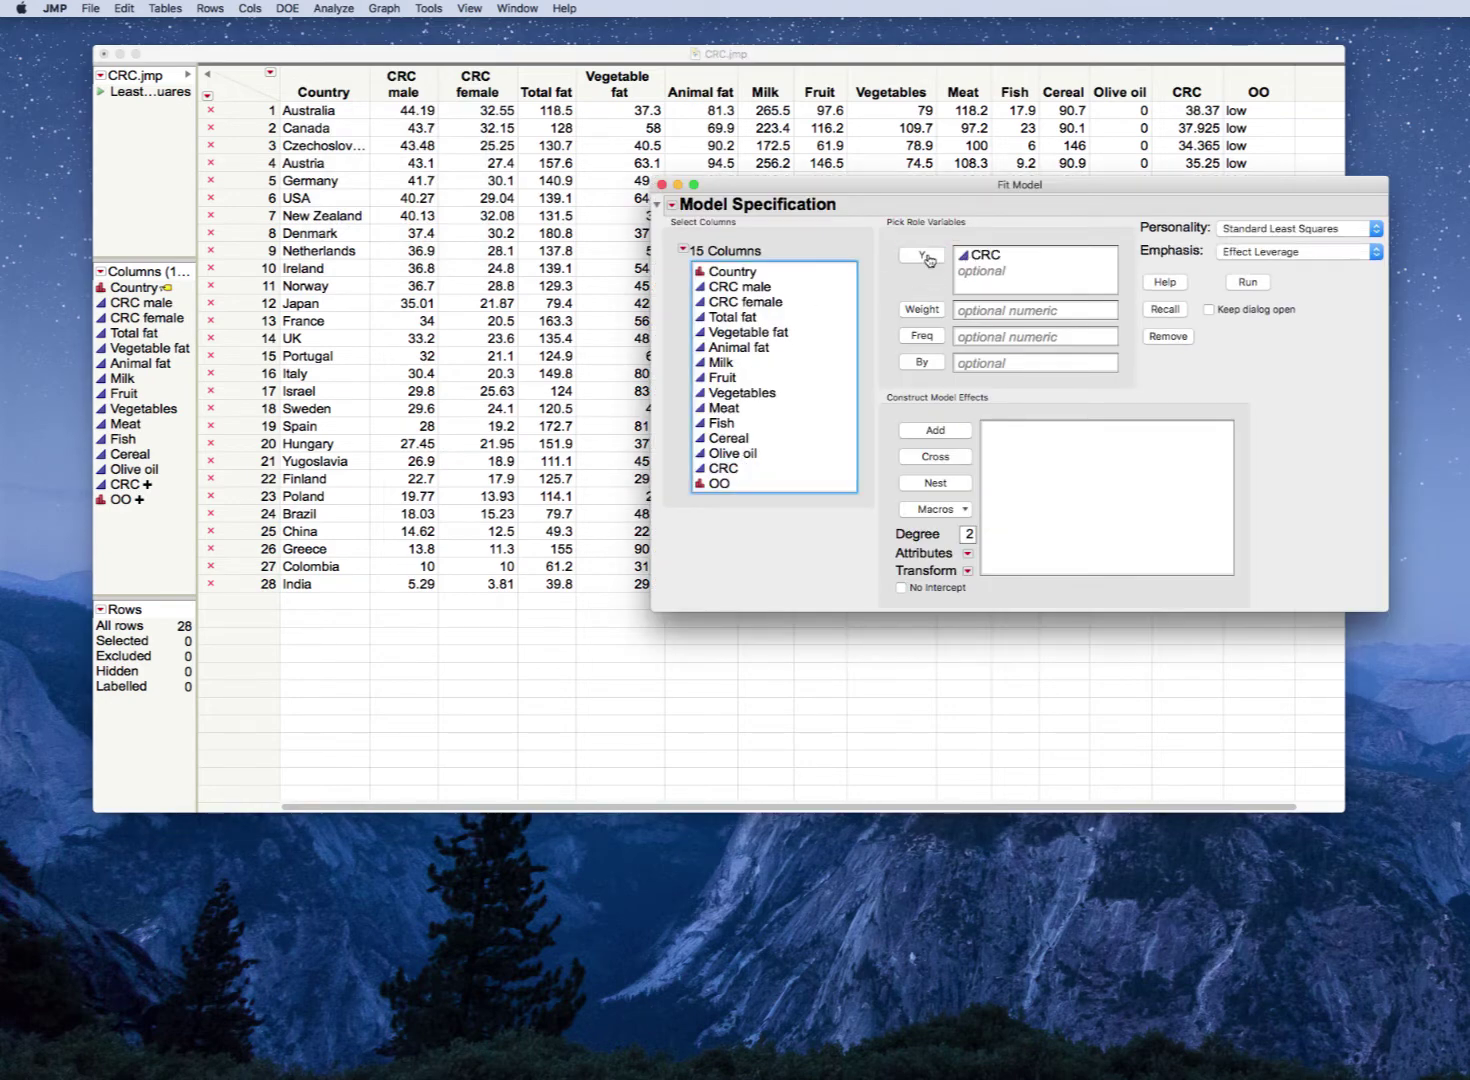
{"action": "left_click", "coordinate": [752, 409]}
{"action": "left_click", "coordinate": [920, 432]}
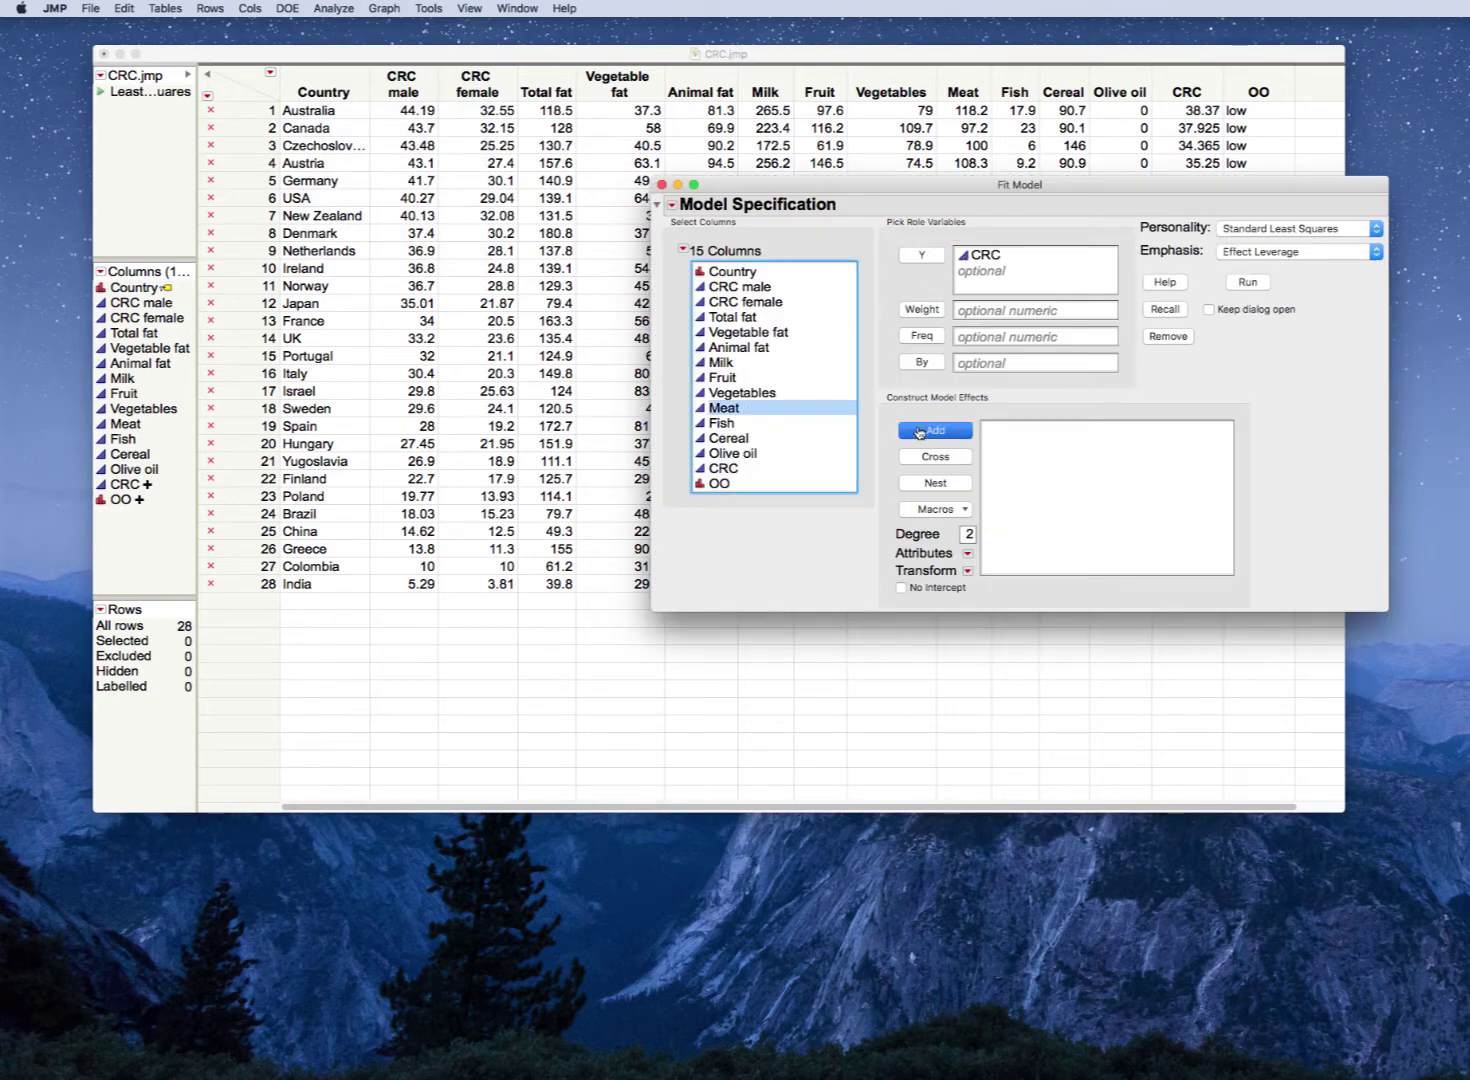
{"action": "left_click", "coordinate": [787, 421]}
{"action": "left_click", "coordinate": [935, 432]}
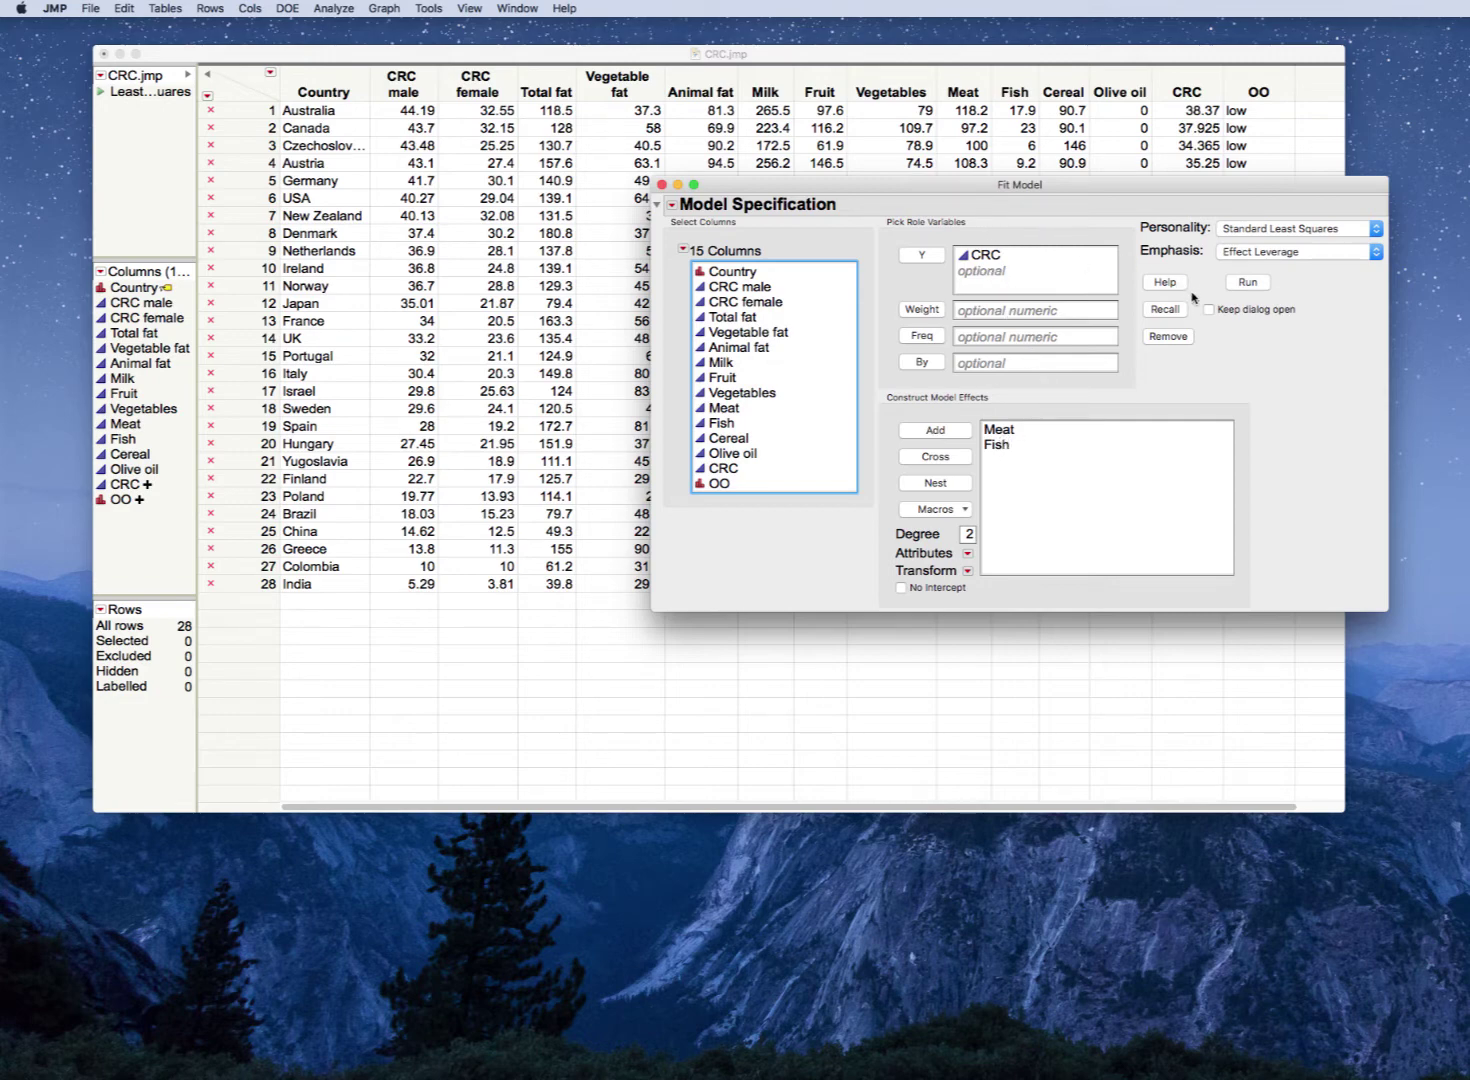
Run the CRC-on-Meat-and-Fish fit and enlarge its Actual by Predicted plot
{"action": "left_click", "coordinate": [1246, 284]}
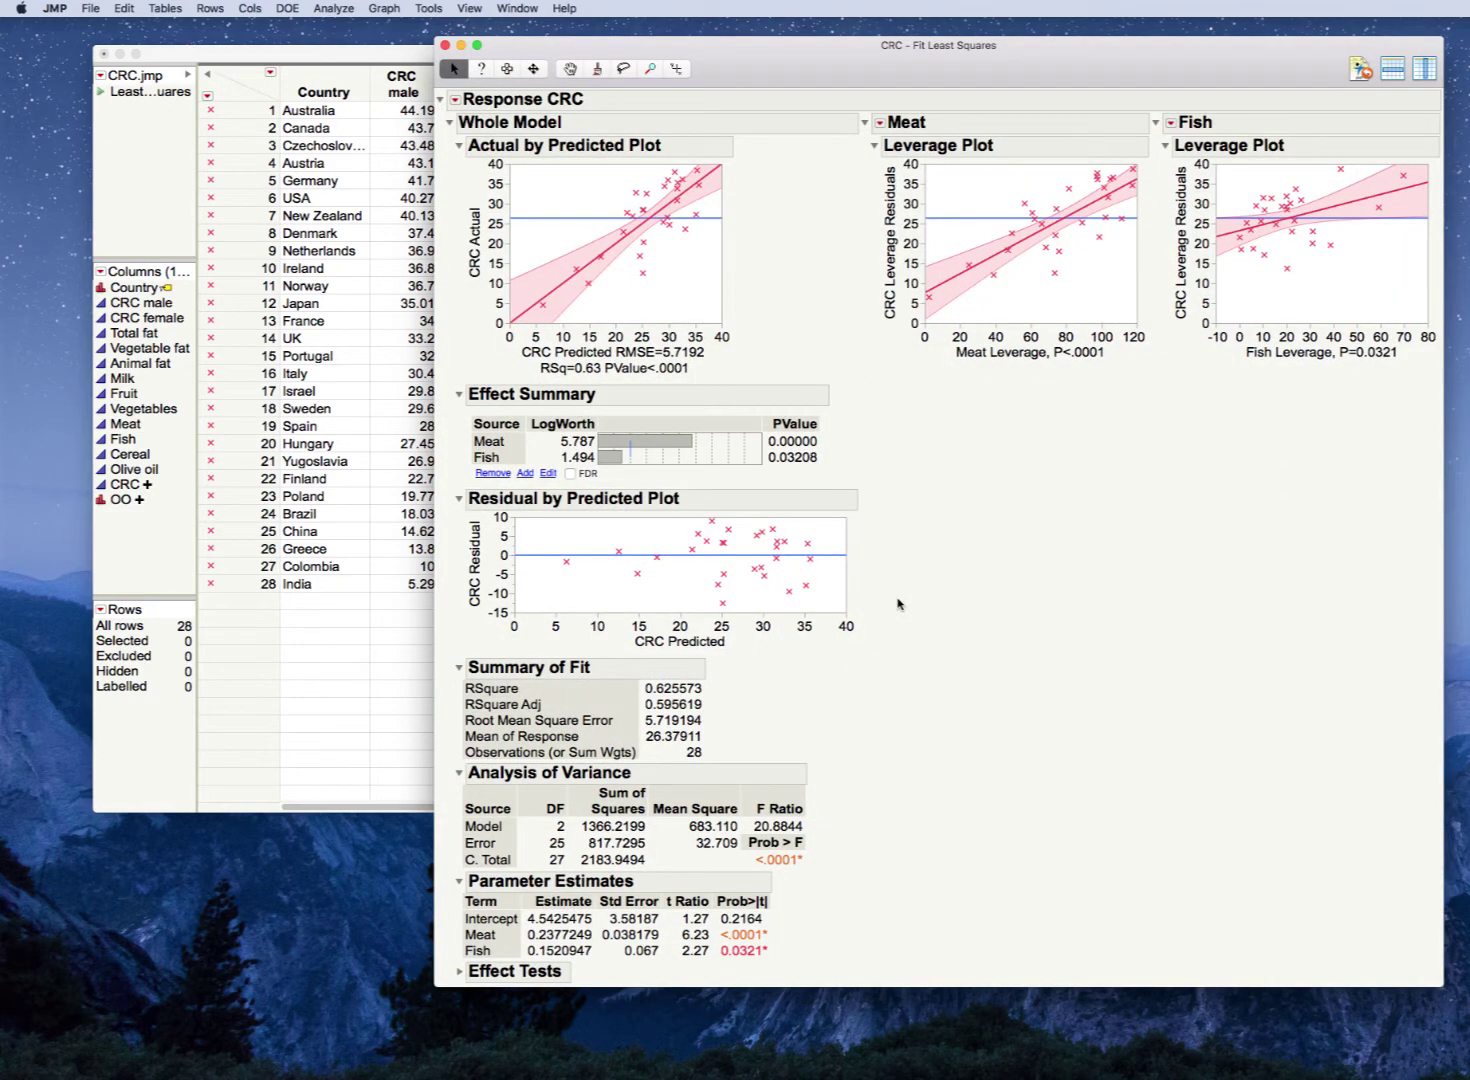
{"action": "left_click_drag", "start_coordinate": [720, 322], "coordinate": [822, 444]}
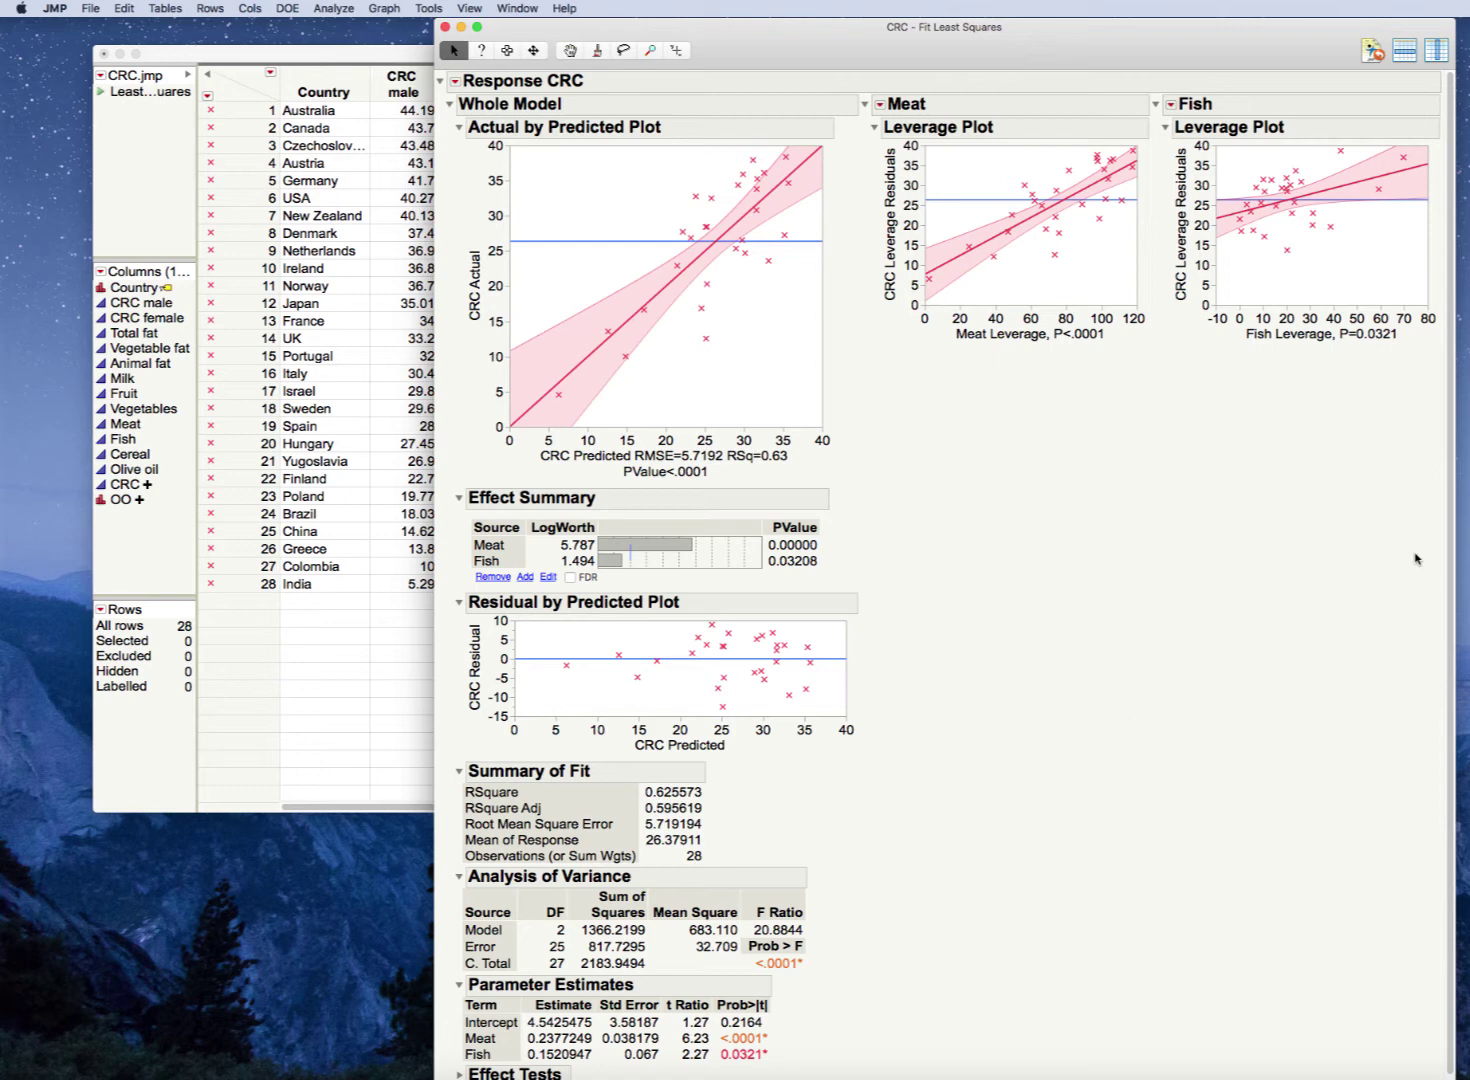
{"action": "scroll", "coordinate": [1449, 548], "scroll_direction": "down", "scroll_amount": 1}
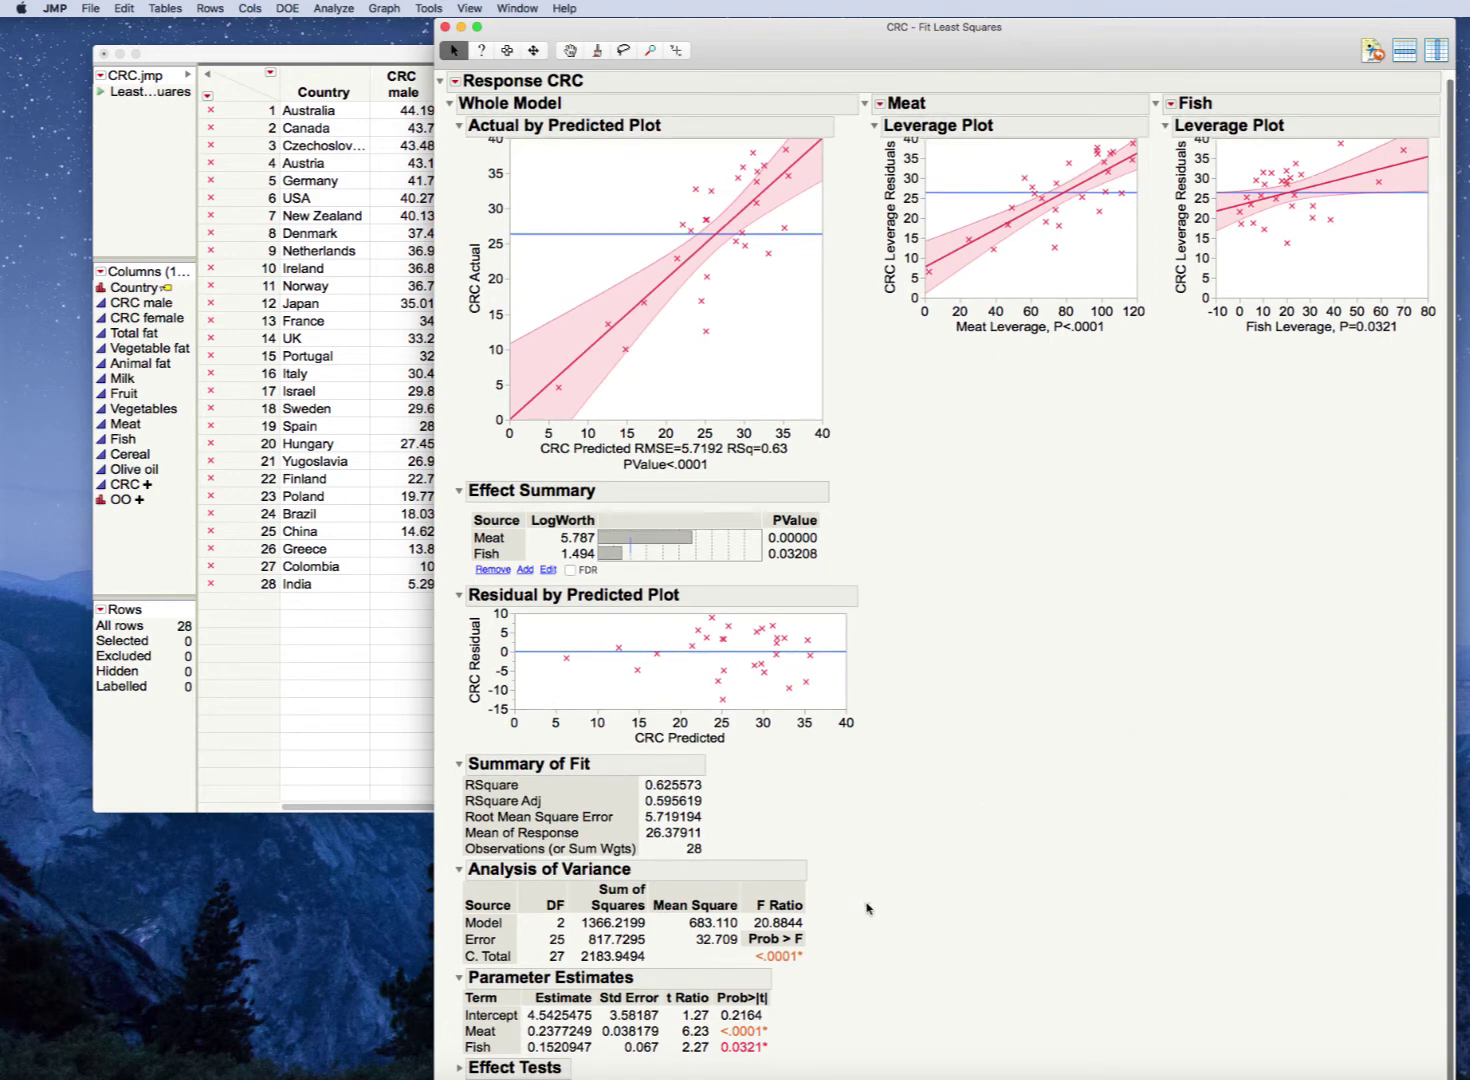
{"action": "mouse_move", "coordinate": [868, 903]}
{"action": "left_mouse_down"}
{"action": "mouse_move", "coordinate": [511, 890]}
{"action": "mouse_move", "coordinate": [735, 968]}
{"action": "mouse_move", "coordinate": [840, 900]}
{"action": "mouse_move", "coordinate": [812, 884]}
{"action": "left_mouse_up"}
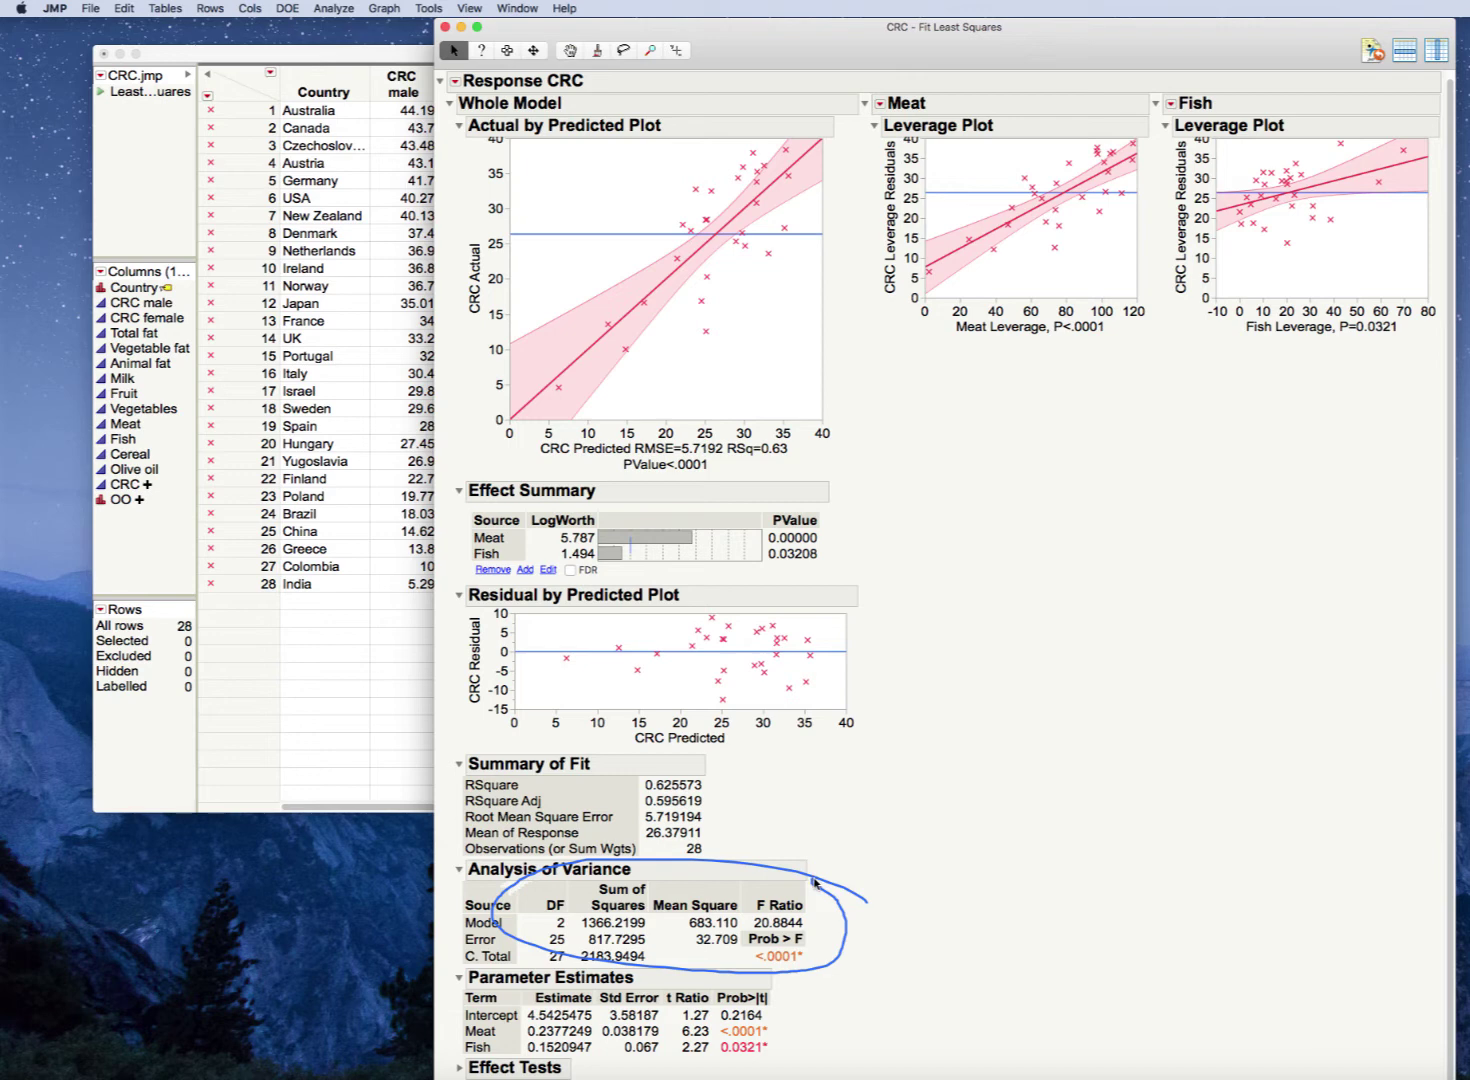
{"action": "key", "text": "Escape"}
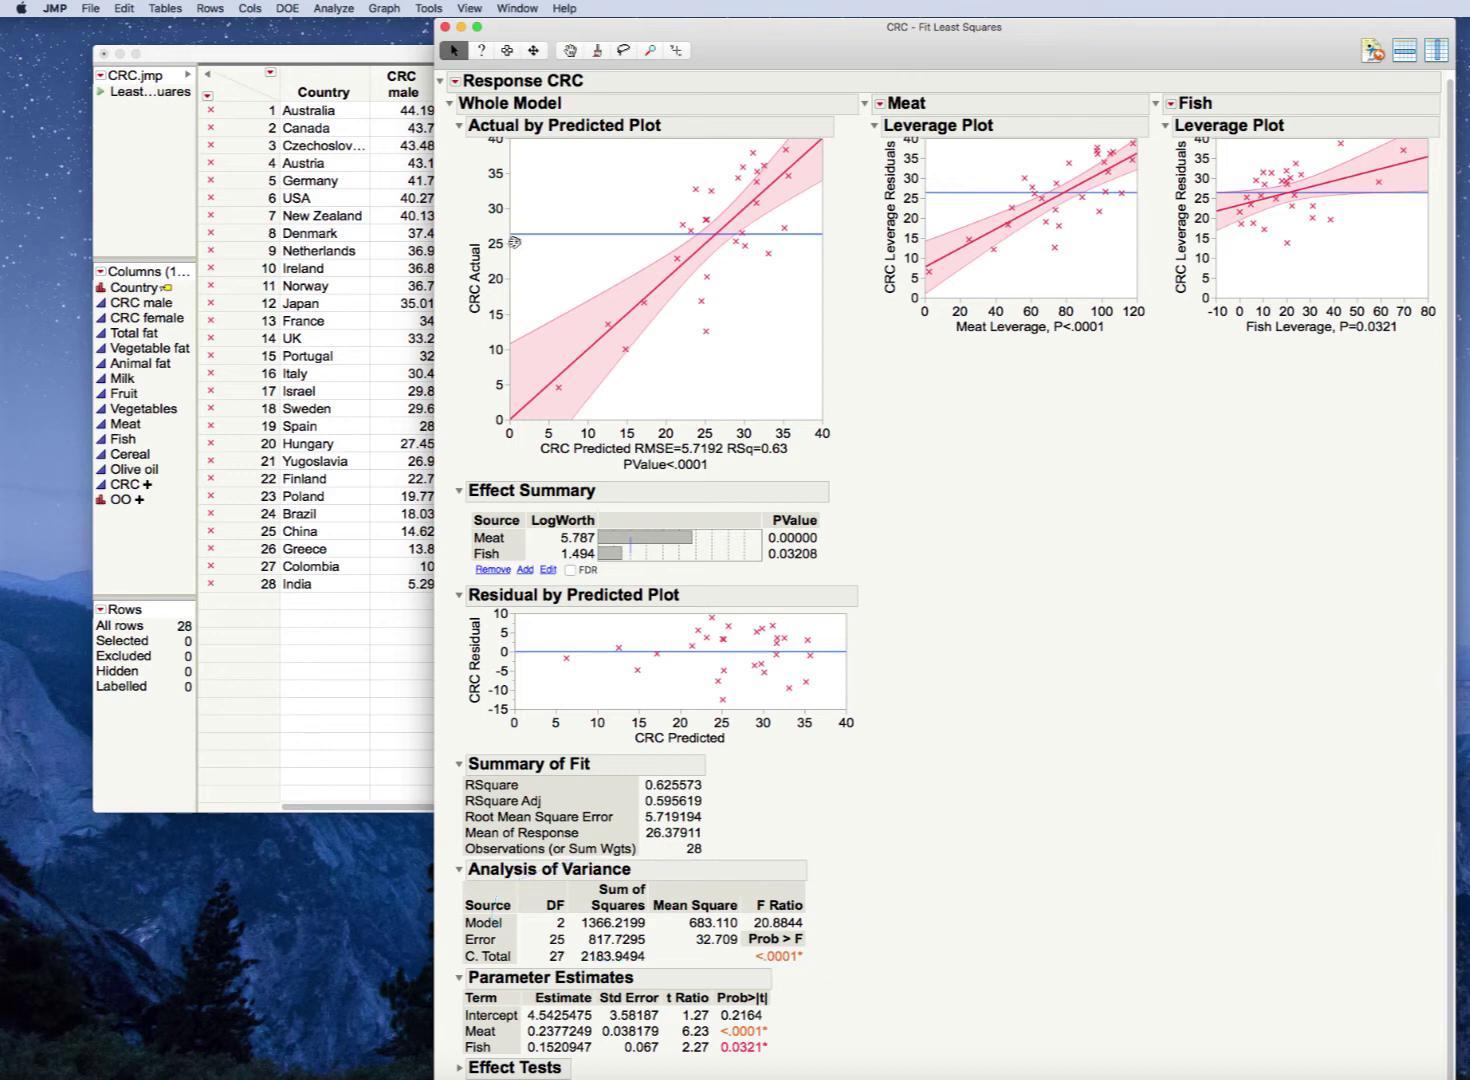
Mark the leverage-plot mean line and Prob > F, expand Effect Tests, collapse Residual by Predicted
{"action": "mouse_move", "coordinate": [855, 237]}
{"action": "left_mouse_down"}
{"action": "mouse_move", "coordinate": [806, 236]}
{"action": "mouse_move", "coordinate": [835, 233]}
{"action": "left_mouse_up"}
{"action": "mouse_move", "coordinate": [838, 951]}
{"action": "left_mouse_down"}
{"action": "mouse_move", "coordinate": [752, 940]}
{"action": "mouse_move", "coordinate": [795, 987]}
{"action": "mouse_move", "coordinate": [822, 942]}
{"action": "left_mouse_up"}
{"action": "left_click", "coordinate": [459, 1067]}
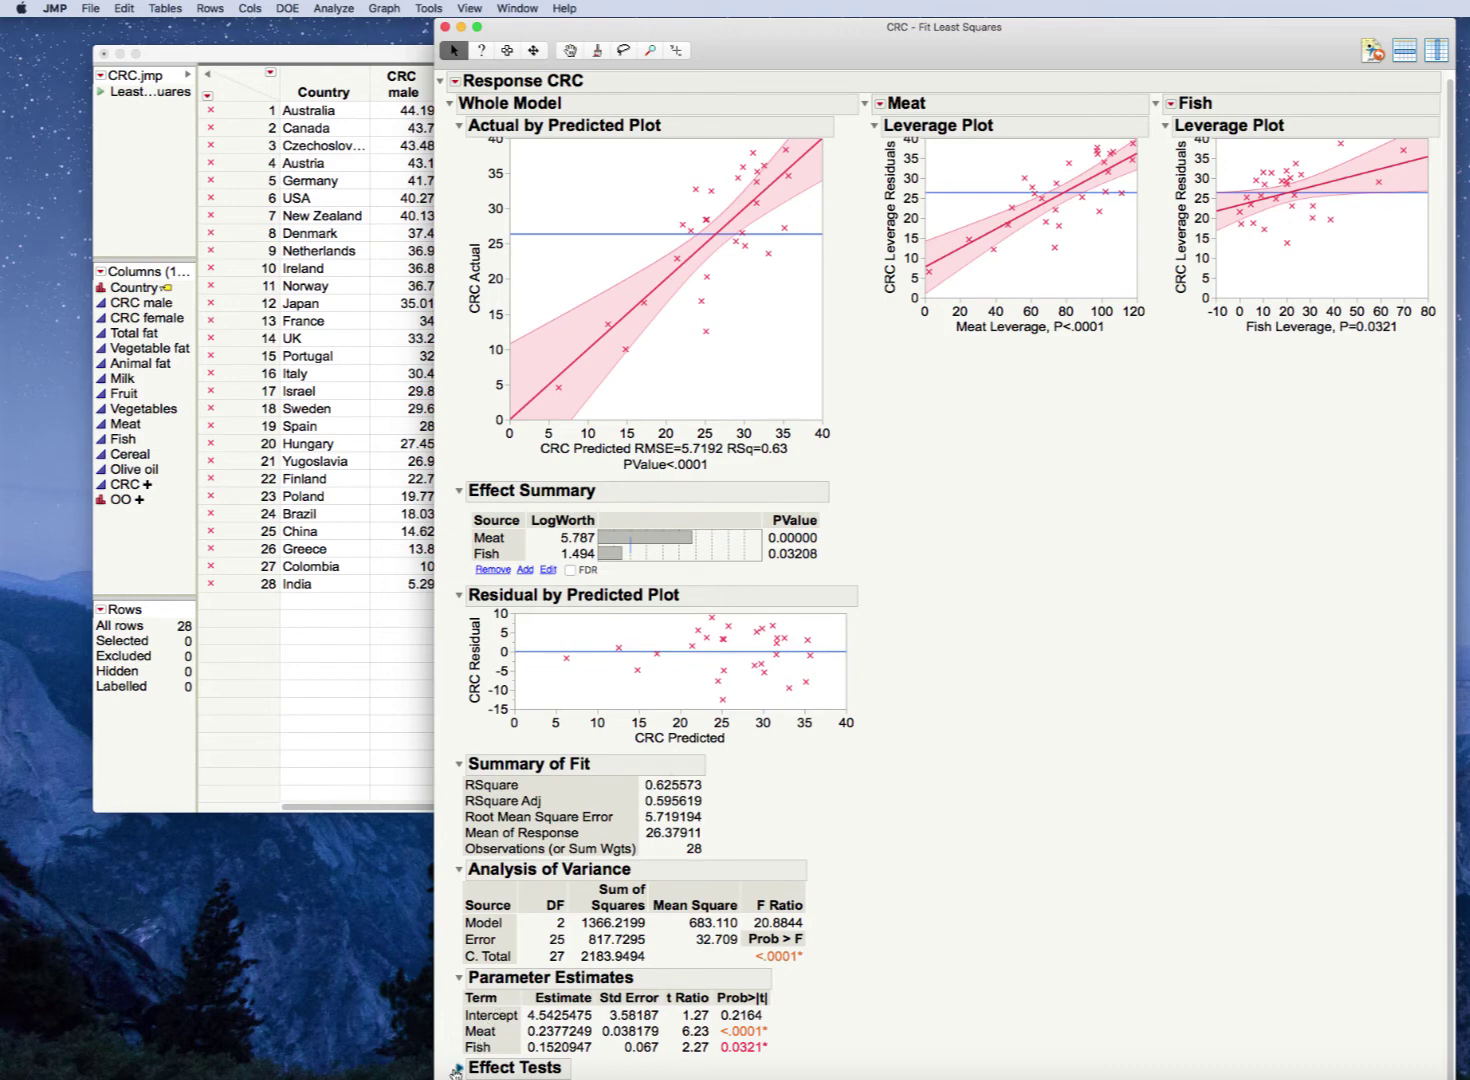
{"action": "left_click", "coordinate": [460, 596]}
Collapse Effect Summary and mark the Effect Tests p-values, Meat estimate 0.2377249 and Fish p-value 0.0321
{"action": "left_click", "coordinate": [461, 498]}
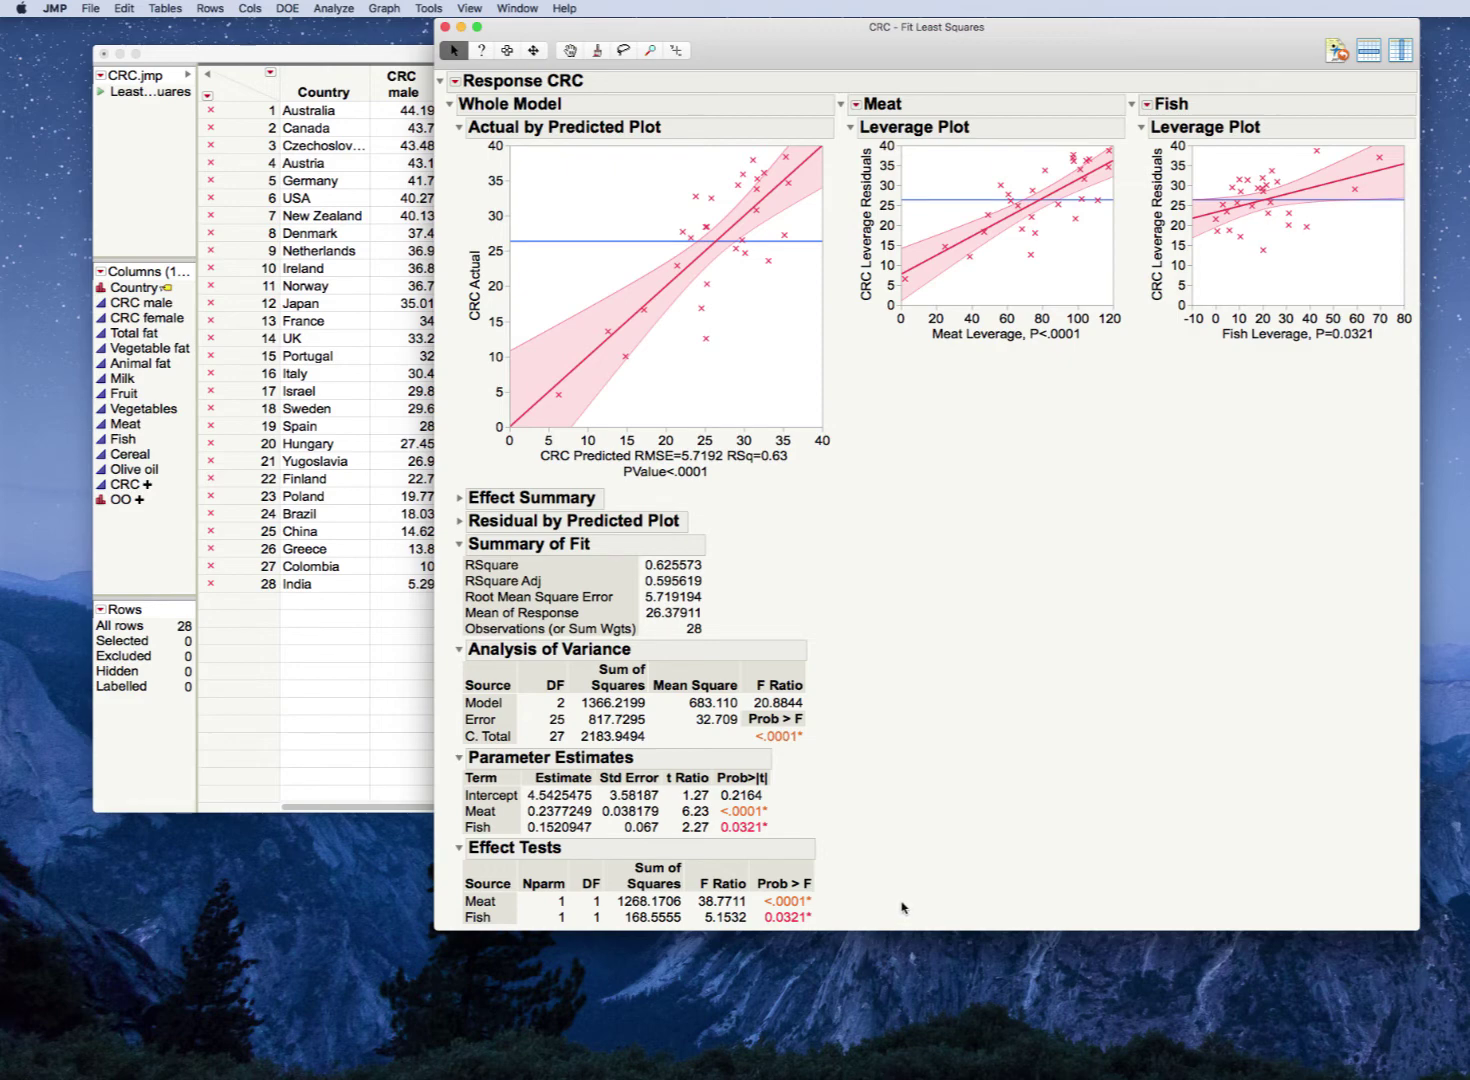
{"action": "mouse_move", "coordinate": [903, 908]}
{"action": "left_mouse_down"}
{"action": "mouse_move", "coordinate": [725, 905]}
{"action": "mouse_move", "coordinate": [868, 912]}
{"action": "mouse_move", "coordinate": [880, 893]}
{"action": "mouse_move", "coordinate": [748, 922]}
{"action": "mouse_move", "coordinate": [850, 918]}
{"action": "left_mouse_up"}
{"action": "mouse_move", "coordinate": [463, 822]}
{"action": "left_mouse_down"}
{"action": "mouse_move", "coordinate": [598, 822]}
{"action": "mouse_move", "coordinate": [590, 799]}
{"action": "mouse_move", "coordinate": [462, 805]}
{"action": "mouse_move", "coordinate": [457, 822]}
{"action": "left_mouse_up"}
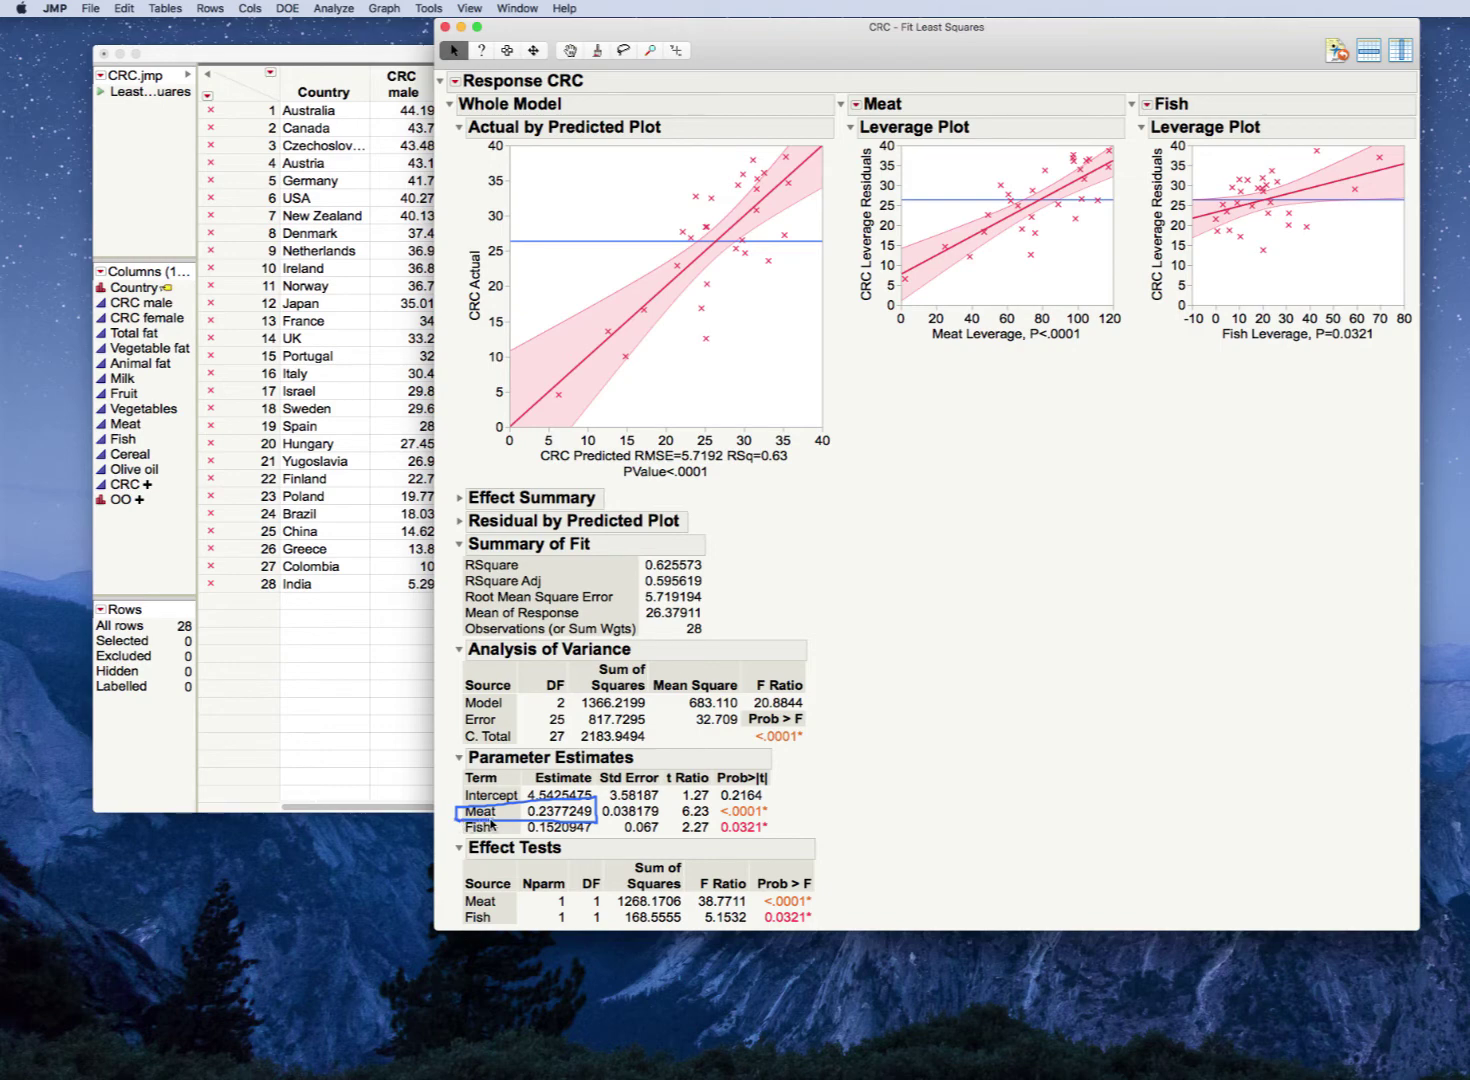
{"action": "mouse_move", "coordinate": [602, 828]}
{"action": "left_mouse_down"}
{"action": "mouse_move", "coordinate": [598, 816]}
{"action": "mouse_move", "coordinate": [500, 823]}
{"action": "mouse_move", "coordinate": [456, 846]}
{"action": "mouse_move", "coordinate": [577, 849]}
{"action": "mouse_move", "coordinate": [607, 819]}
{"action": "left_mouse_up"}
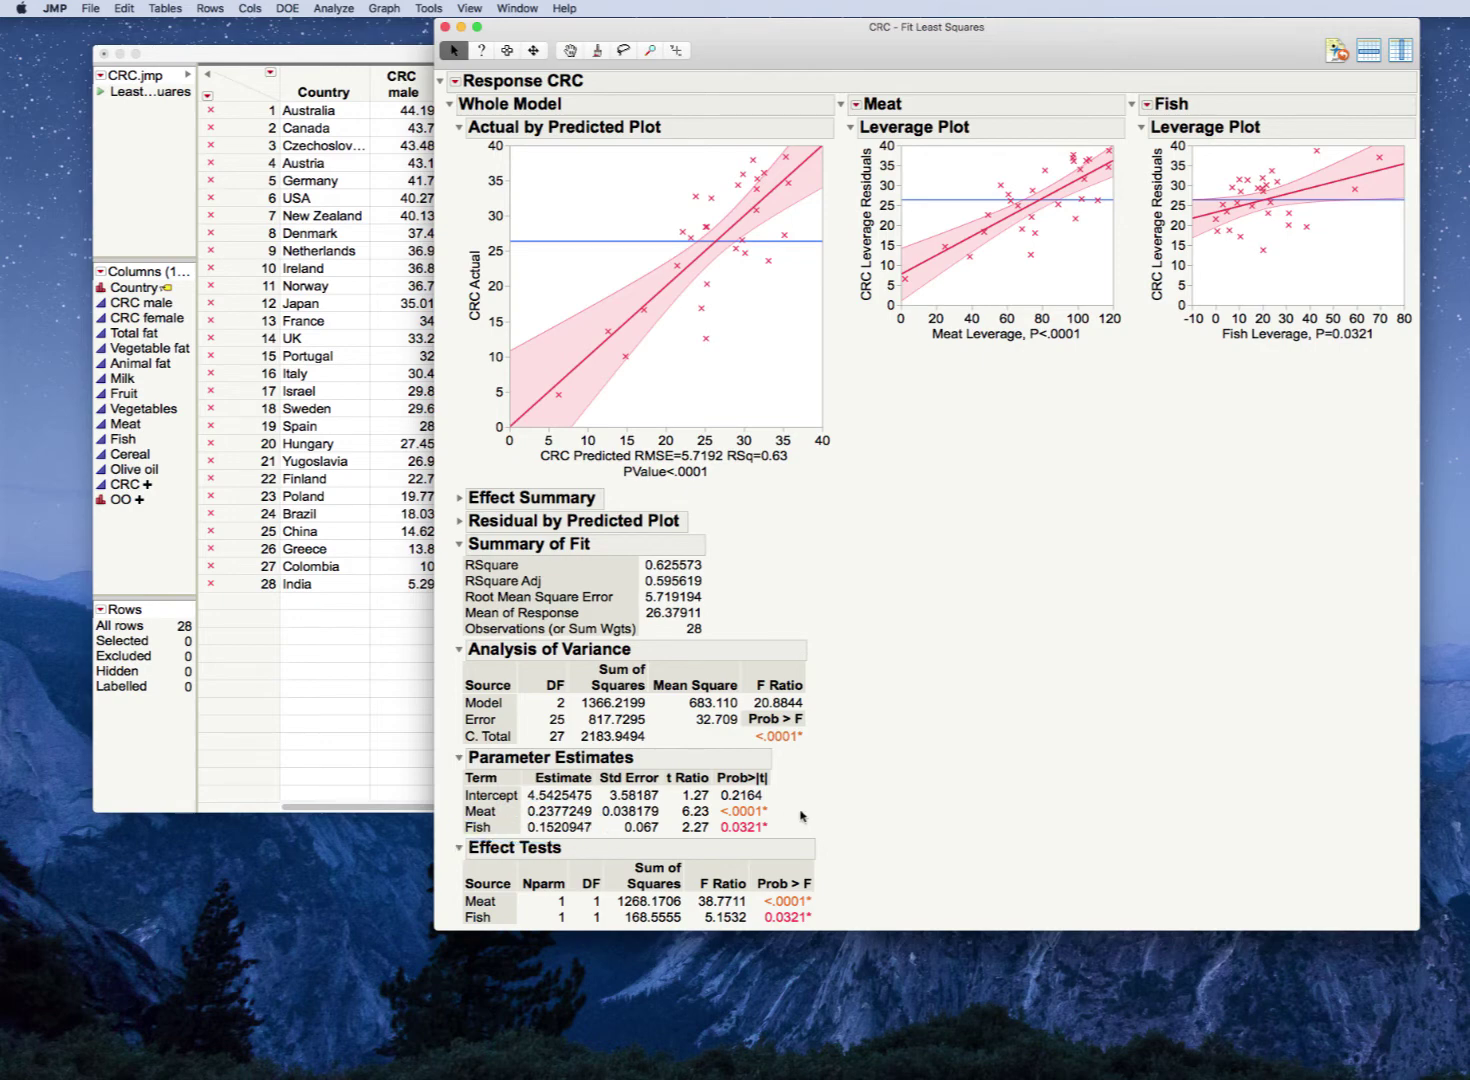
{"action": "mouse_move", "coordinate": [801, 816]}
{"action": "left_mouse_down"}
{"action": "mouse_move", "coordinate": [718, 838]}
{"action": "mouse_move", "coordinate": [812, 822]}
{"action": "mouse_move", "coordinate": [803, 812]}
{"action": "left_mouse_up"}
Circle RSquare Adj 0.595619 and point arrows at the Fish and Meat Prob > F values
{"action": "mouse_move", "coordinate": [733, 575]}
{"action": "left_mouse_down"}
{"action": "mouse_move", "coordinate": [620, 578]}
{"action": "mouse_move", "coordinate": [742, 592]}
{"action": "mouse_move", "coordinate": [717, 583]}
{"action": "left_mouse_up"}
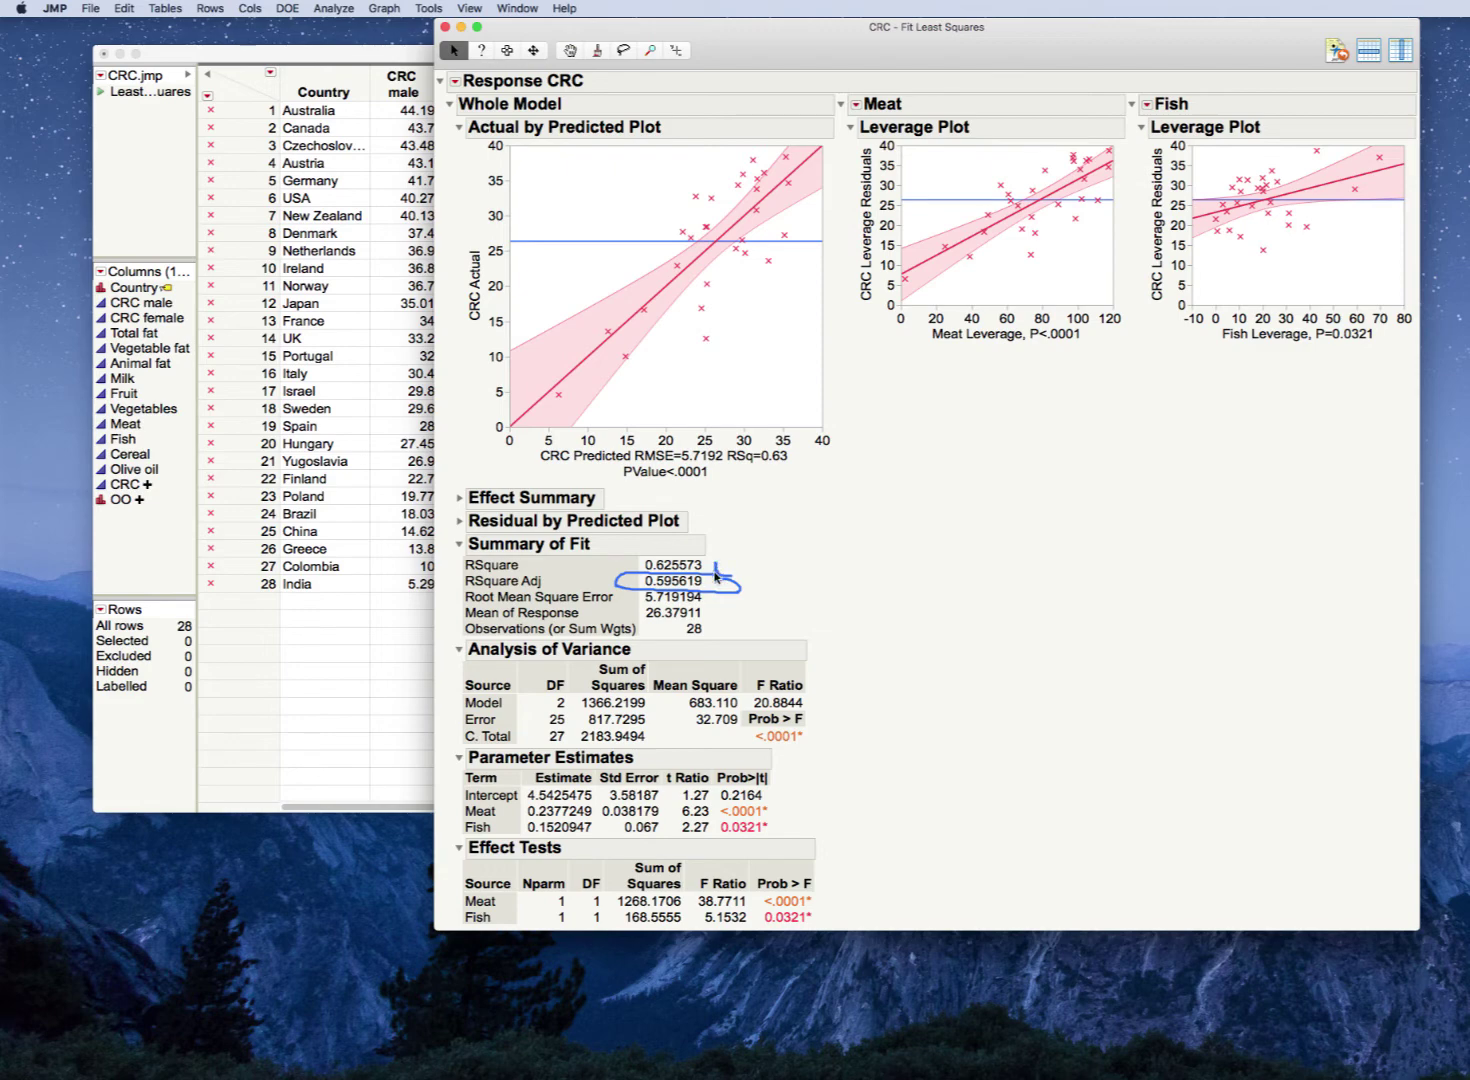
{"action": "left_click_drag", "start_coordinate": [714, 562], "coordinate": [719, 581]}
{"action": "key", "text": "Escape"}
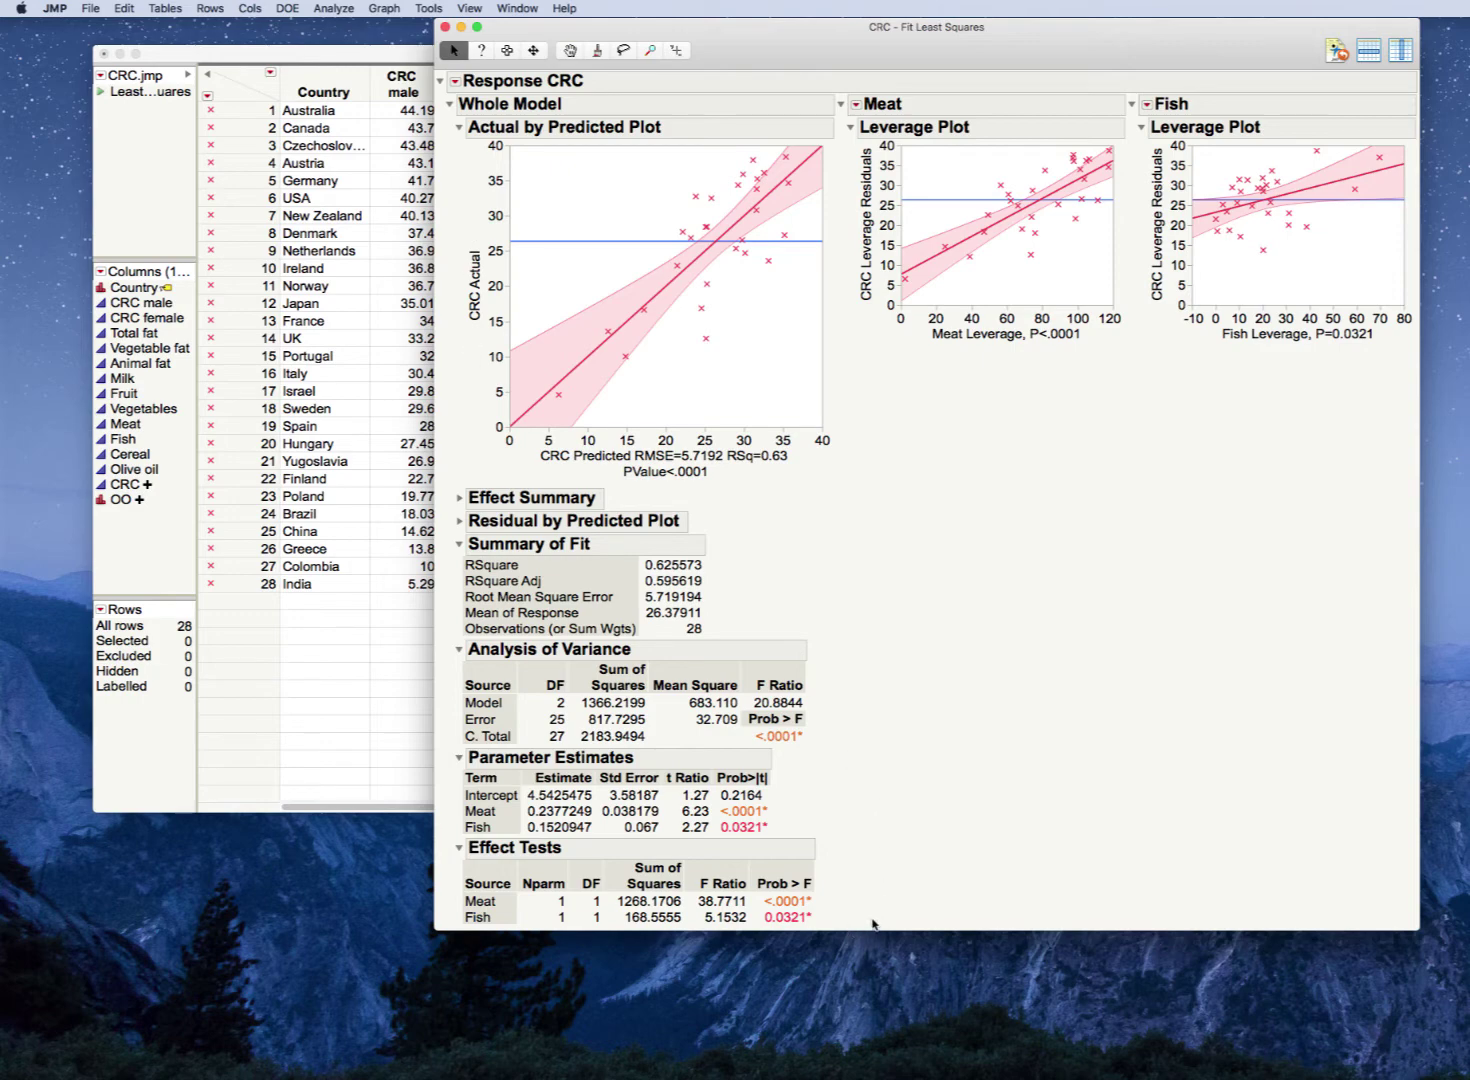
{"action": "mouse_move", "coordinate": [872, 919]}
{"action": "left_mouse_down"}
{"action": "mouse_move", "coordinate": [820, 918]}
{"action": "mouse_move", "coordinate": [834, 910]}
{"action": "mouse_move", "coordinate": [830, 926]}
{"action": "left_mouse_up"}
{"action": "key", "text": "Escape"}
{"action": "mouse_move", "coordinate": [885, 895]}
{"action": "left_mouse_down"}
{"action": "mouse_move", "coordinate": [822, 903]}
{"action": "mouse_move", "coordinate": [833, 914]}
{"action": "left_mouse_up"}
{"action": "key", "text": "Escape"}
{"action": "mouse_move", "coordinate": [719, 579]}
{"action": "left_mouse_down"}
{"action": "mouse_move", "coordinate": [636, 580]}
{"action": "mouse_move", "coordinate": [698, 597]}
{"action": "mouse_move", "coordinate": [712, 585]}
{"action": "left_mouse_up"}
{"action": "mouse_move", "coordinate": [876, 909]}
{"action": "left_mouse_down"}
{"action": "mouse_move", "coordinate": [768, 902]}
{"action": "mouse_move", "coordinate": [806, 932]}
{"action": "mouse_move", "coordinate": [828, 900]}
{"action": "left_mouse_up"}
From Effect Summary, add Vegetable fat to the Meat-and-Fish model (p = 0.305), then remove it
{"action": "left_click", "coordinate": [459, 500]}
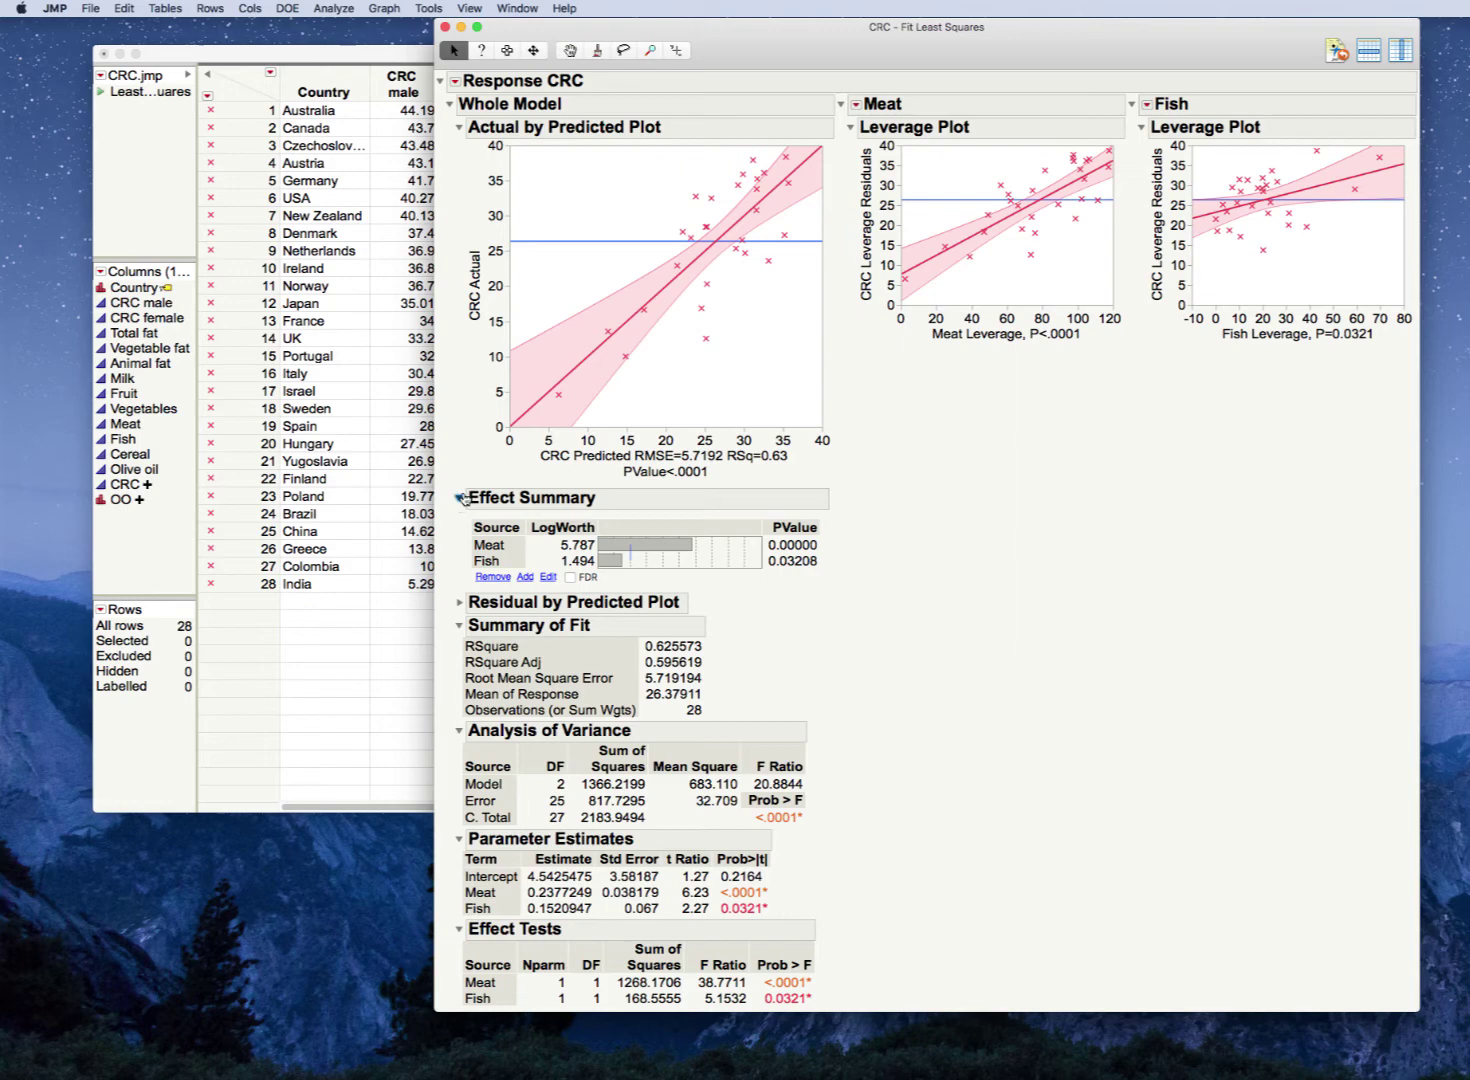
{"action": "left_click", "coordinate": [525, 578]}
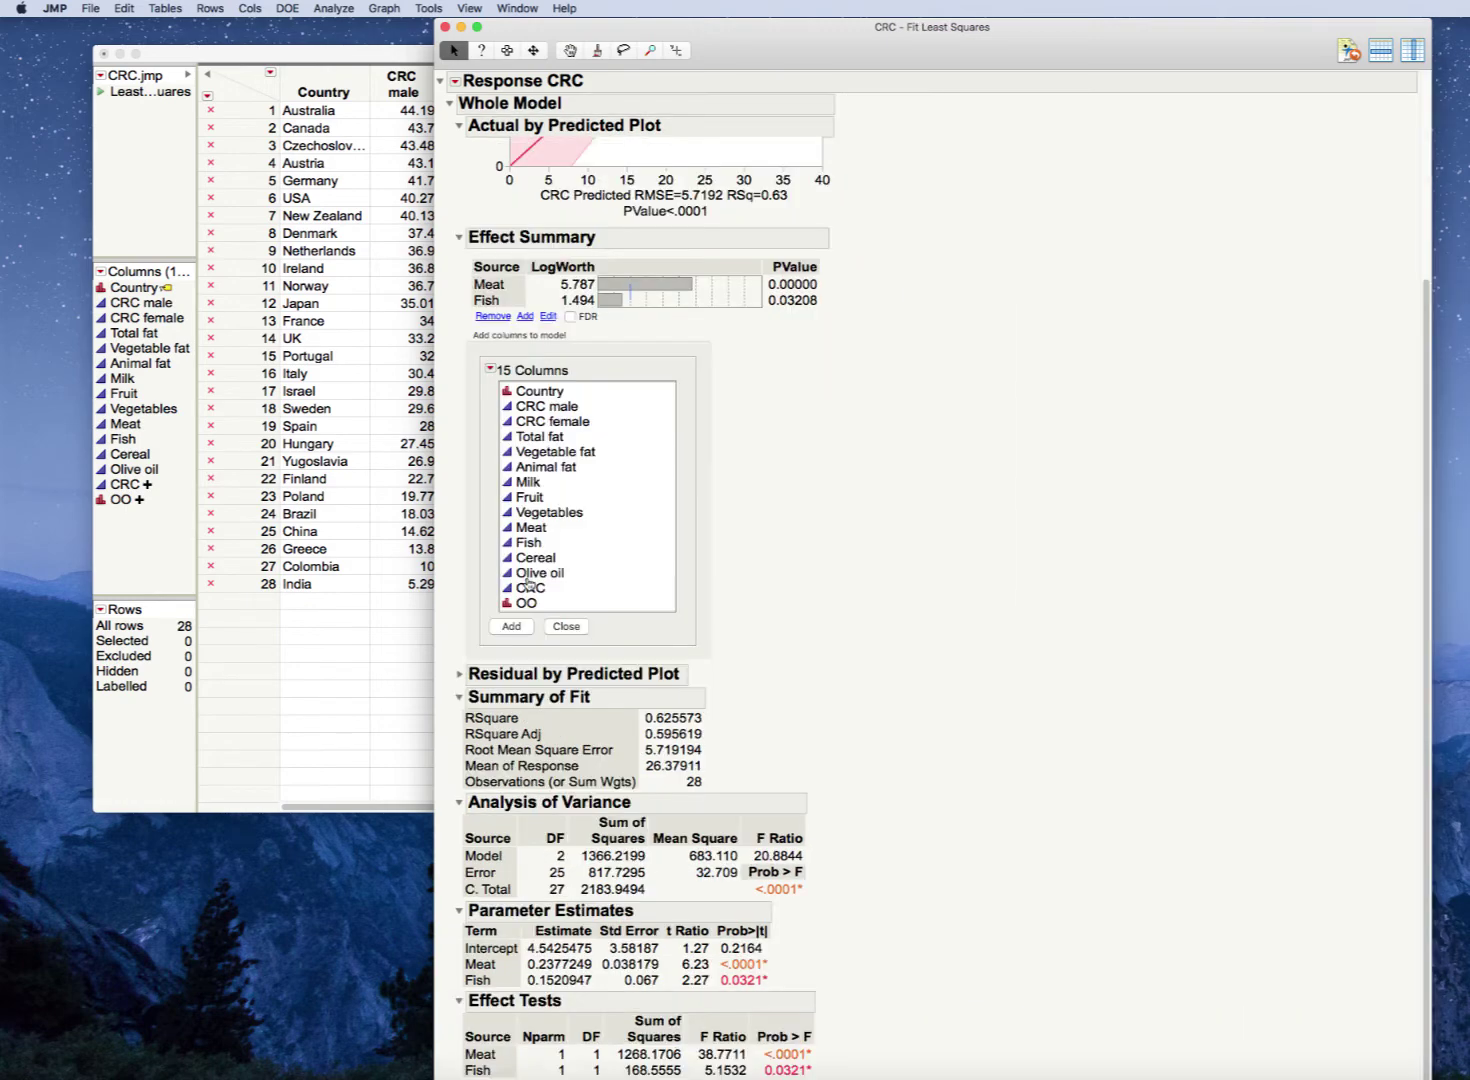
{"action": "left_click", "coordinate": [541, 455]}
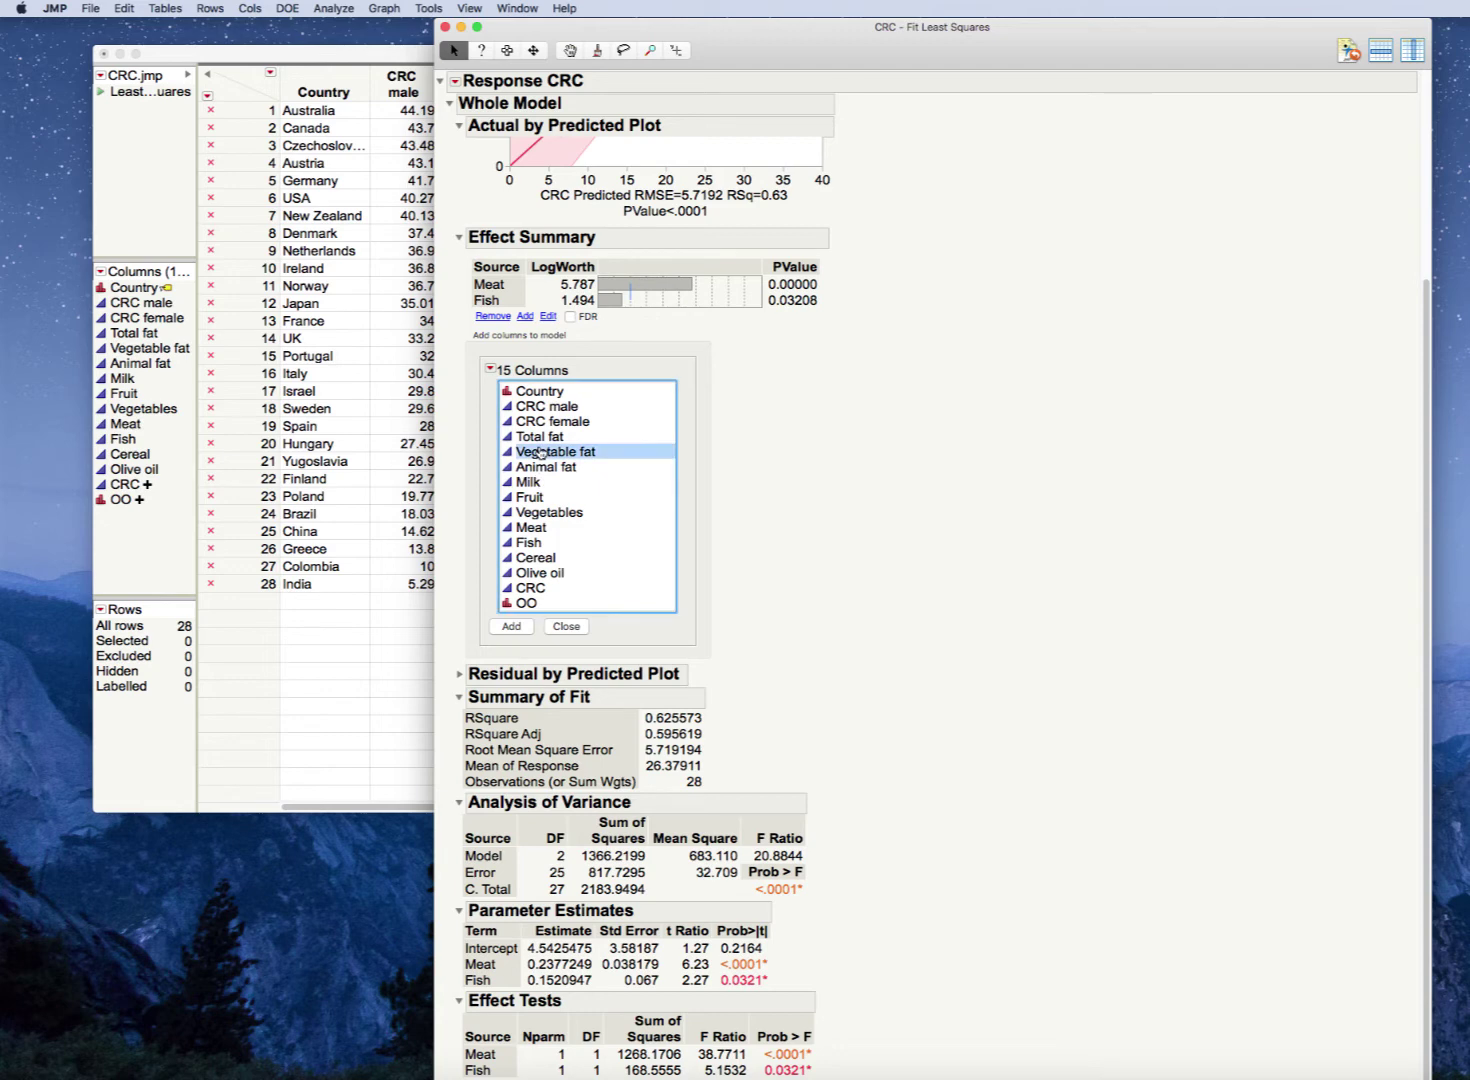
{"action": "left_click", "coordinate": [515, 627]}
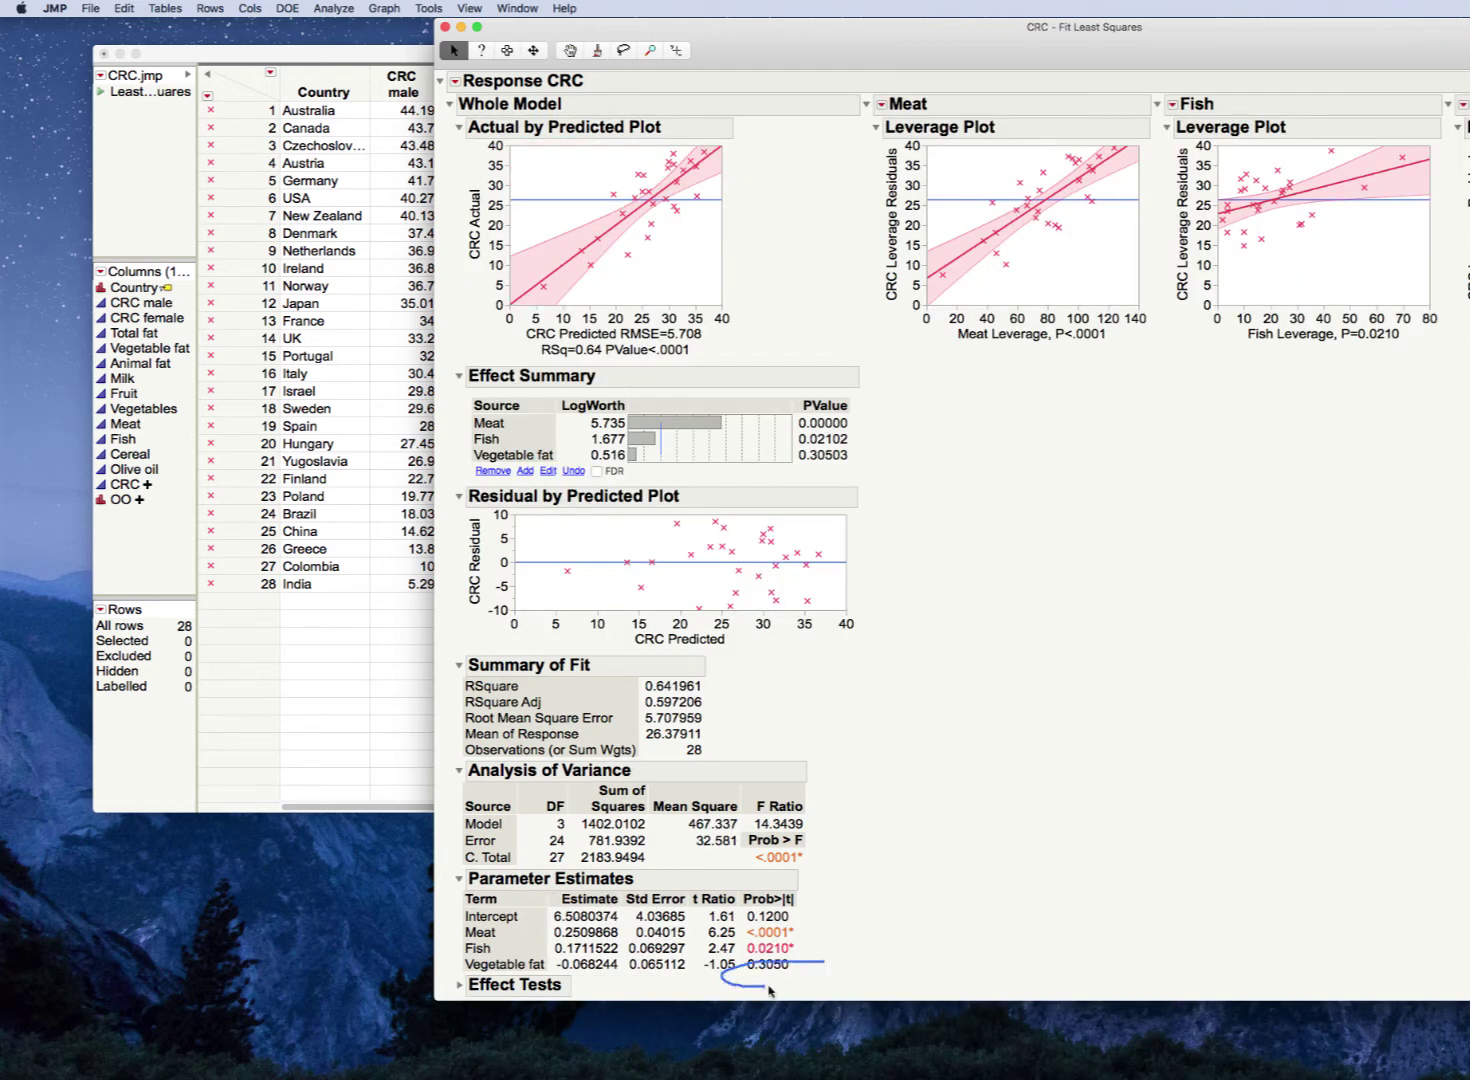
{"action": "left_click", "coordinate": [524, 454]}
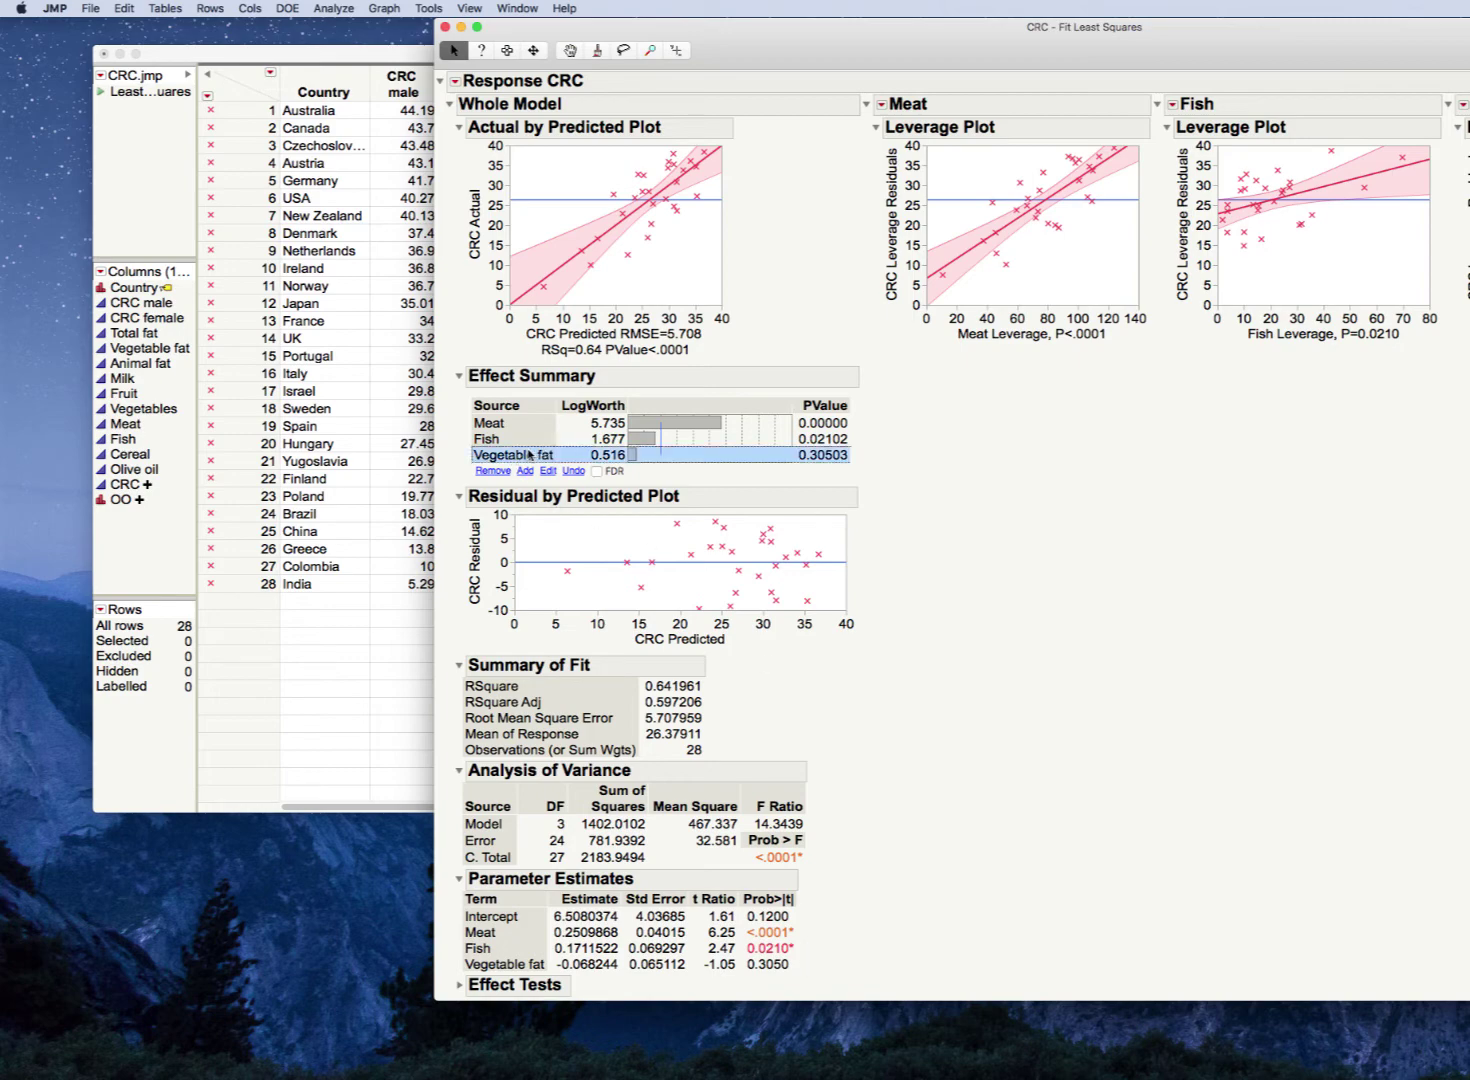
{"action": "left_click", "coordinate": [493, 471]}
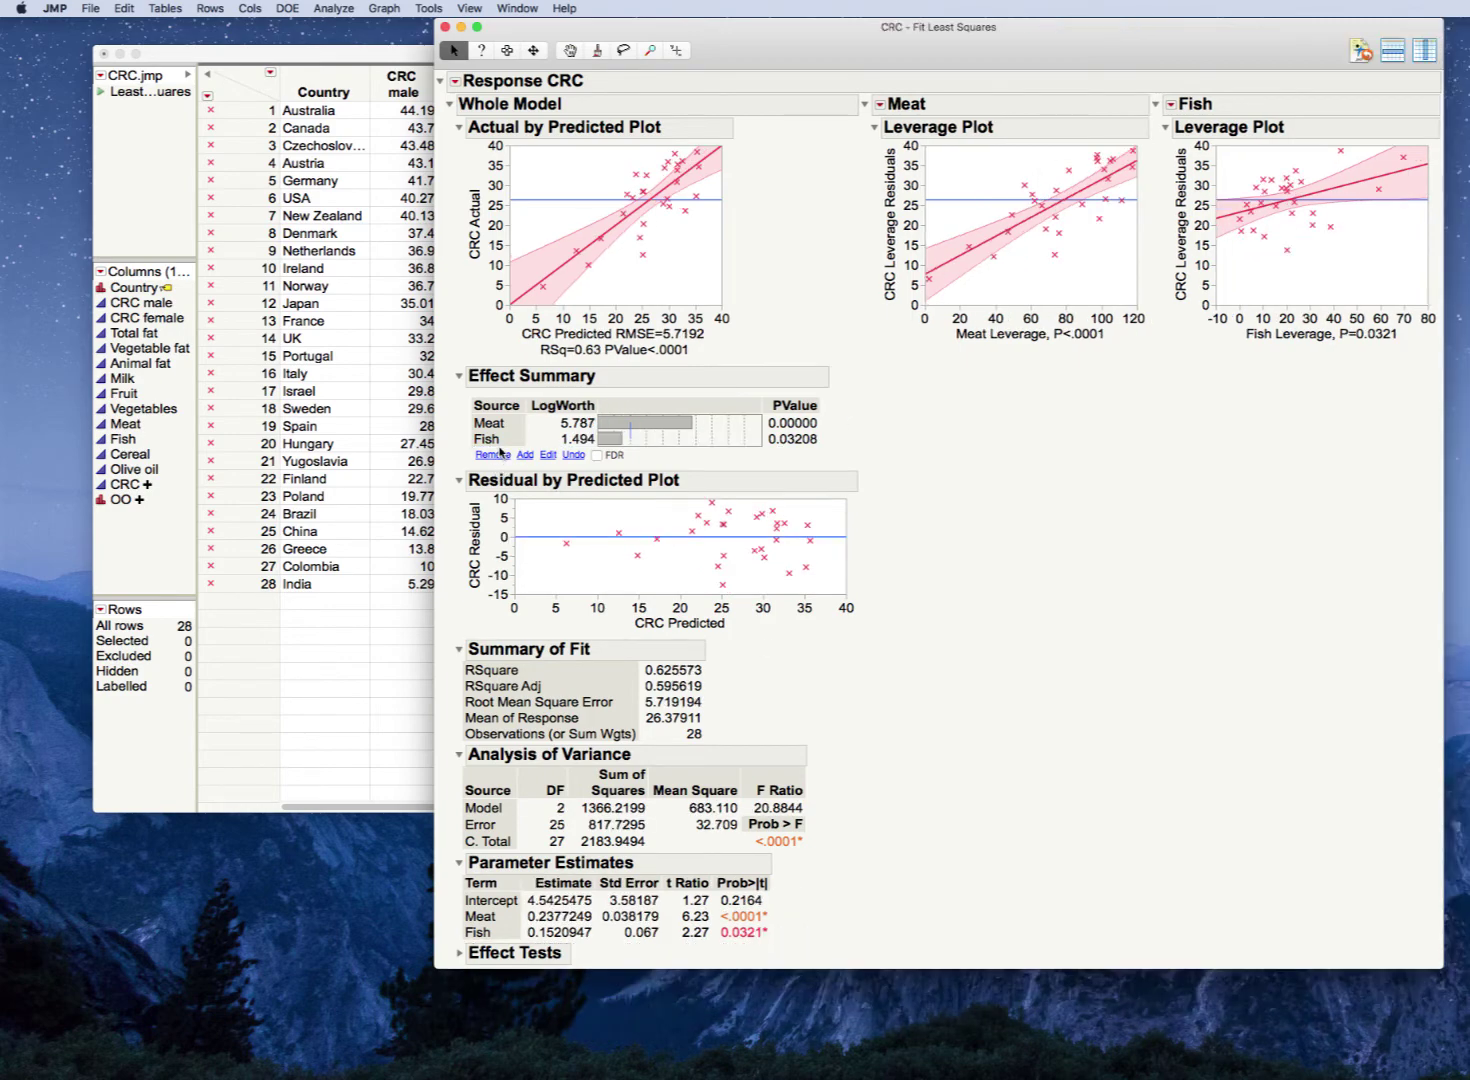
Add Vegetables to the model and circle its estimate -0.07263 and p-value 0.0053
{"action": "left_click", "coordinate": [525, 455]}
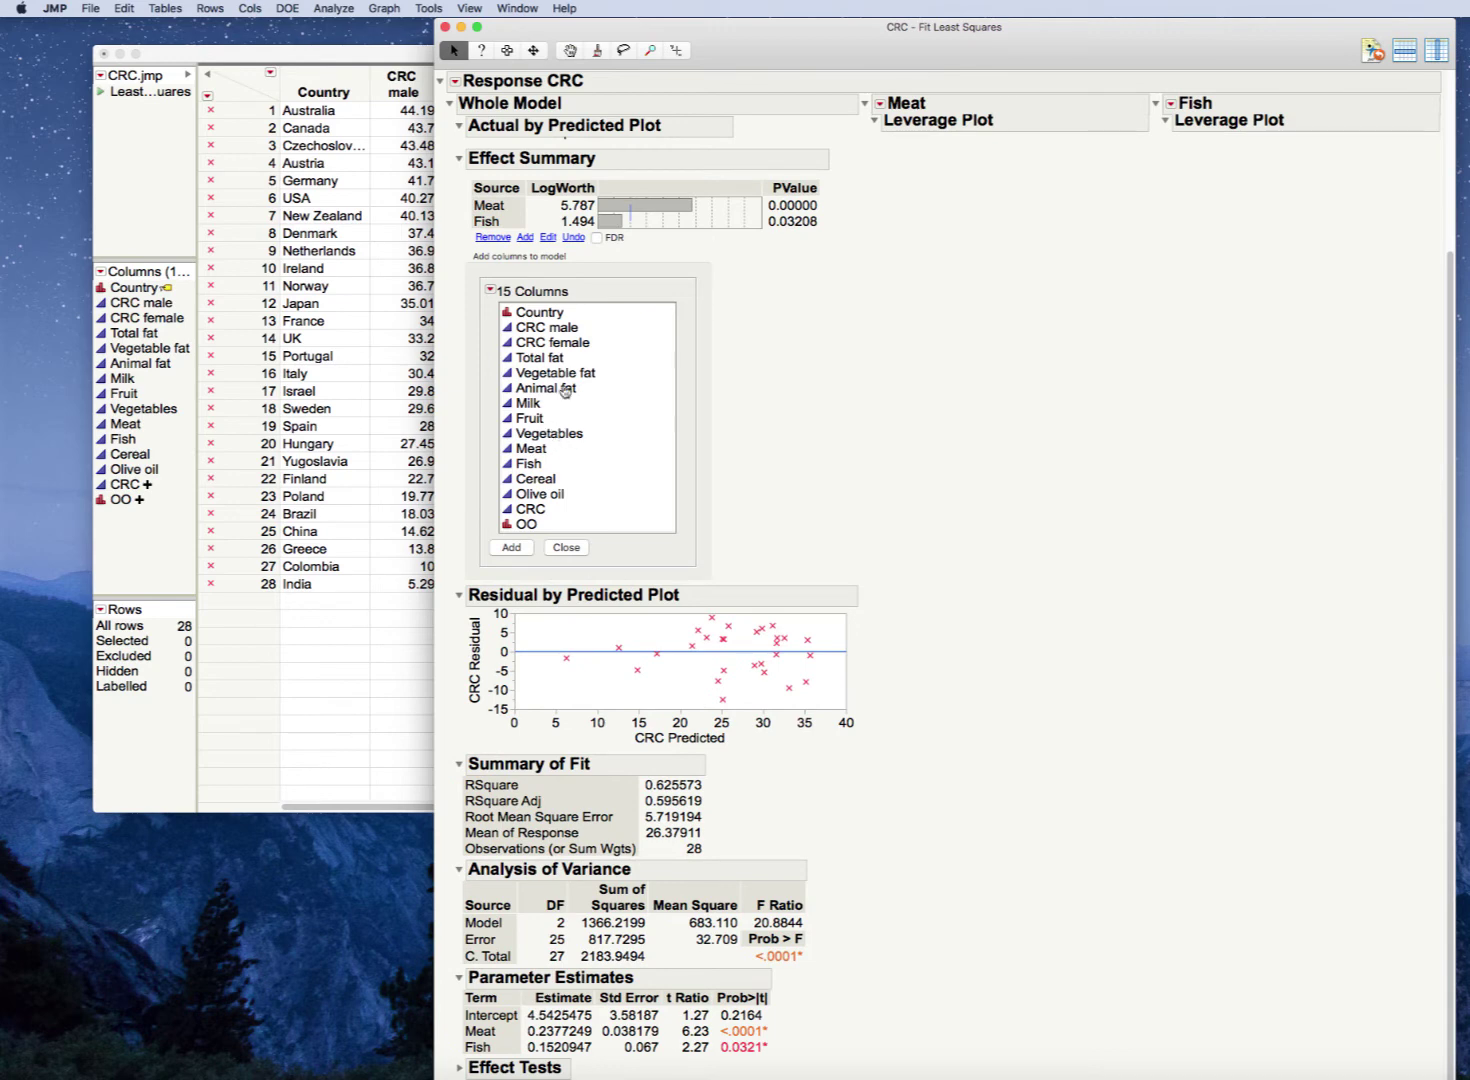
{"action": "left_click", "coordinate": [566, 436]}
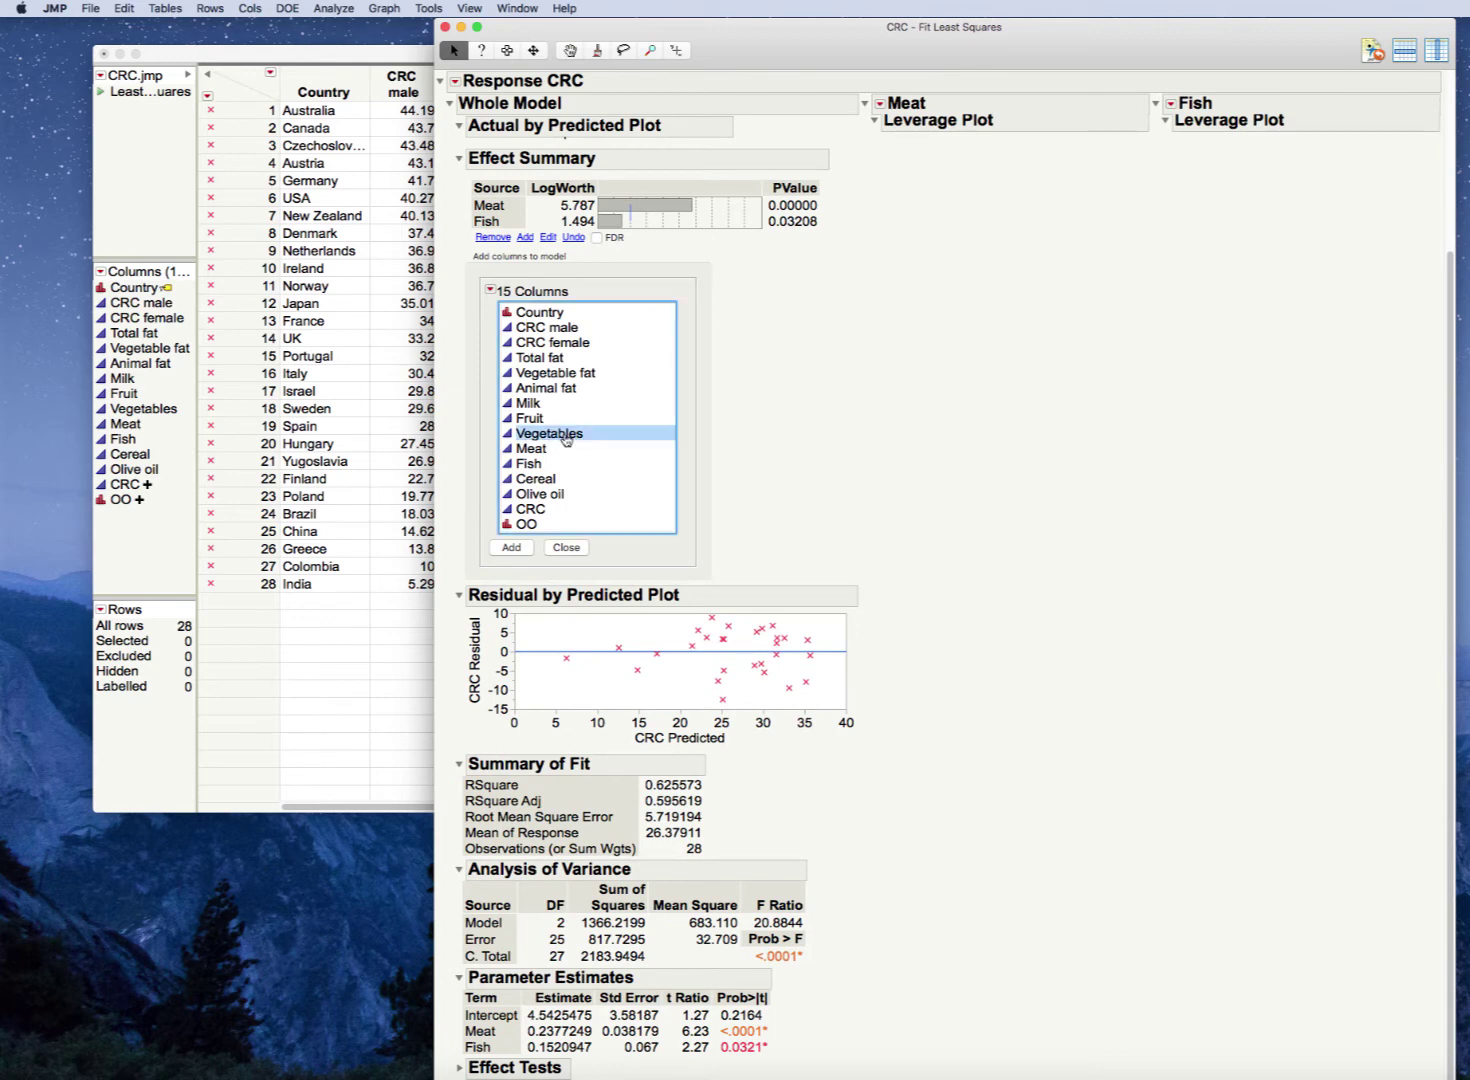
{"action": "left_click", "coordinate": [511, 547]}
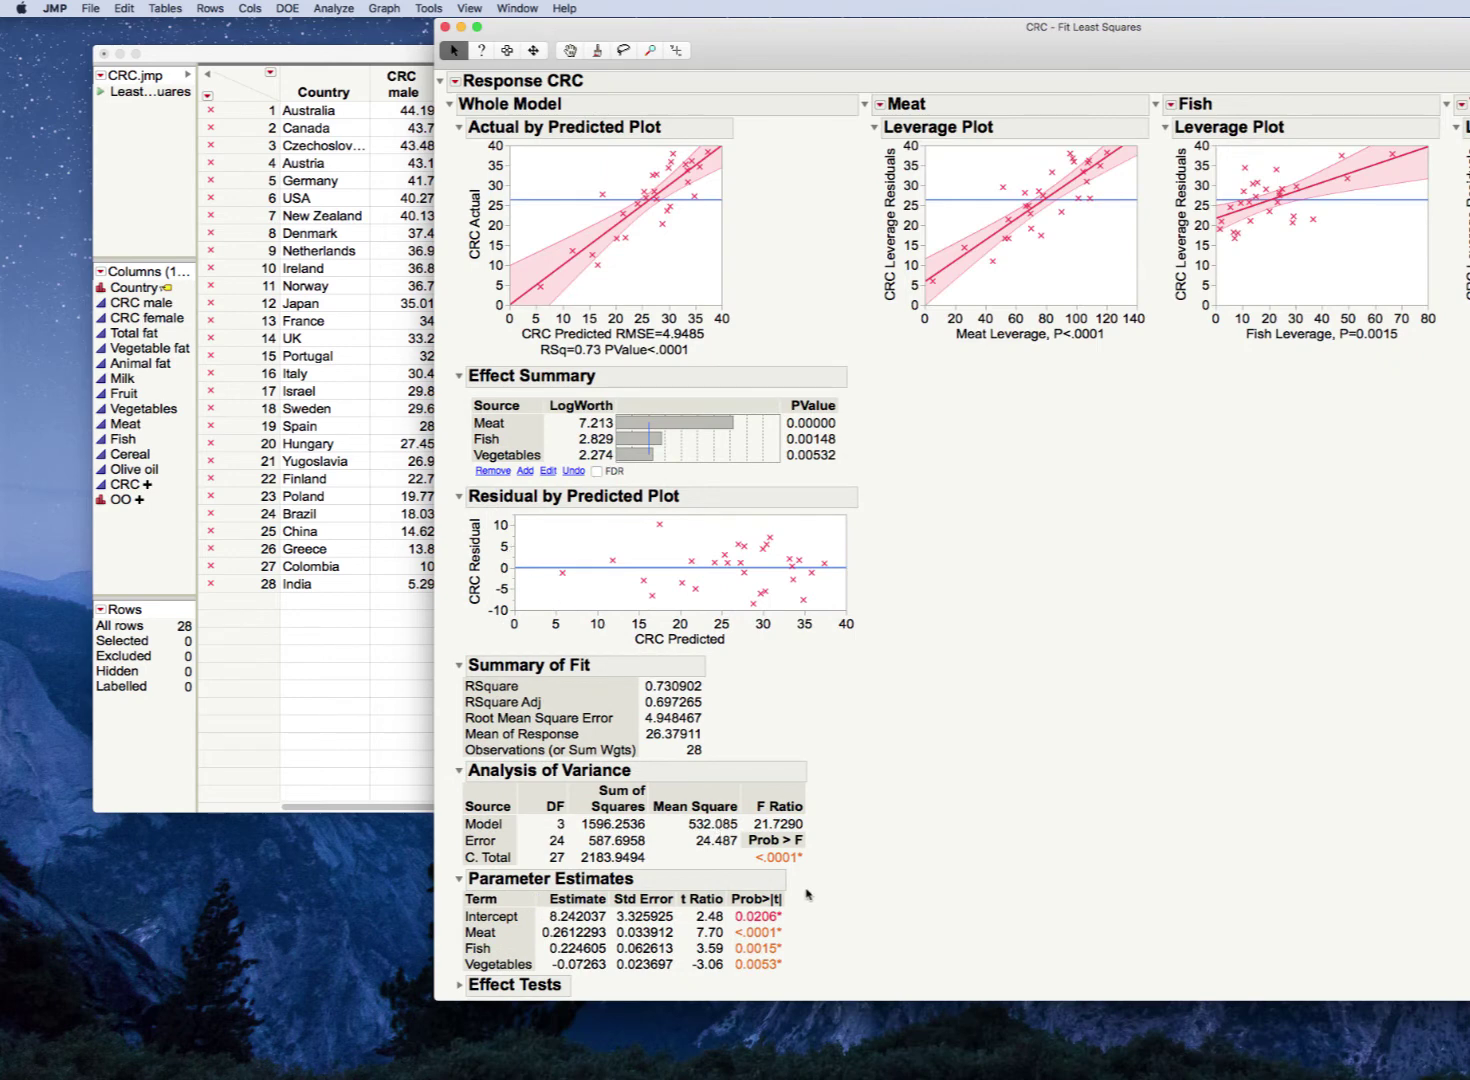
{"action": "mouse_move", "coordinate": [818, 962]}
{"action": "left_mouse_down"}
{"action": "mouse_move", "coordinate": [714, 972]}
{"action": "mouse_move", "coordinate": [808, 954]}
{"action": "left_mouse_up"}
{"action": "mouse_move", "coordinate": [810, 958]}
{"action": "left_mouse_down"}
{"action": "mouse_move", "coordinate": [532, 978]}
{"action": "mouse_move", "coordinate": [600, 976]}
{"action": "mouse_move", "coordinate": [606, 958]}
{"action": "mouse_move", "coordinate": [552, 978]}
{"action": "left_mouse_up"}
{"action": "mouse_move", "coordinate": [895, 830]}
{"action": "left_mouse_down"}
{"action": "mouse_move", "coordinate": [828, 822]}
{"action": "mouse_move", "coordinate": [887, 810]}
{"action": "mouse_move", "coordinate": [816, 803]}
{"action": "left_mouse_up"}
{"action": "mouse_move", "coordinate": [808, 943]}
{"action": "left_mouse_down"}
{"action": "mouse_move", "coordinate": [720, 925]}
{"action": "mouse_move", "coordinate": [735, 958]}
{"action": "mouse_move", "coordinate": [816, 945]}
{"action": "mouse_move", "coordinate": [795, 926]}
{"action": "left_mouse_up"}
Mark the Fish estimate 0.224605, the Vegetables leverage plot, and the RSquare values
{"action": "mouse_move", "coordinate": [560, 958]}
{"action": "left_mouse_down"}
{"action": "mouse_move", "coordinate": [615, 958]}
{"action": "mouse_move", "coordinate": [537, 950]}
{"action": "mouse_move", "coordinate": [609, 968]}
{"action": "mouse_move", "coordinate": [546, 958]}
{"action": "mouse_move", "coordinate": [568, 979]}
{"action": "left_mouse_up"}
{"action": "left_click_drag", "start_coordinate": [1204, 40], "coordinate": [898, 35]}
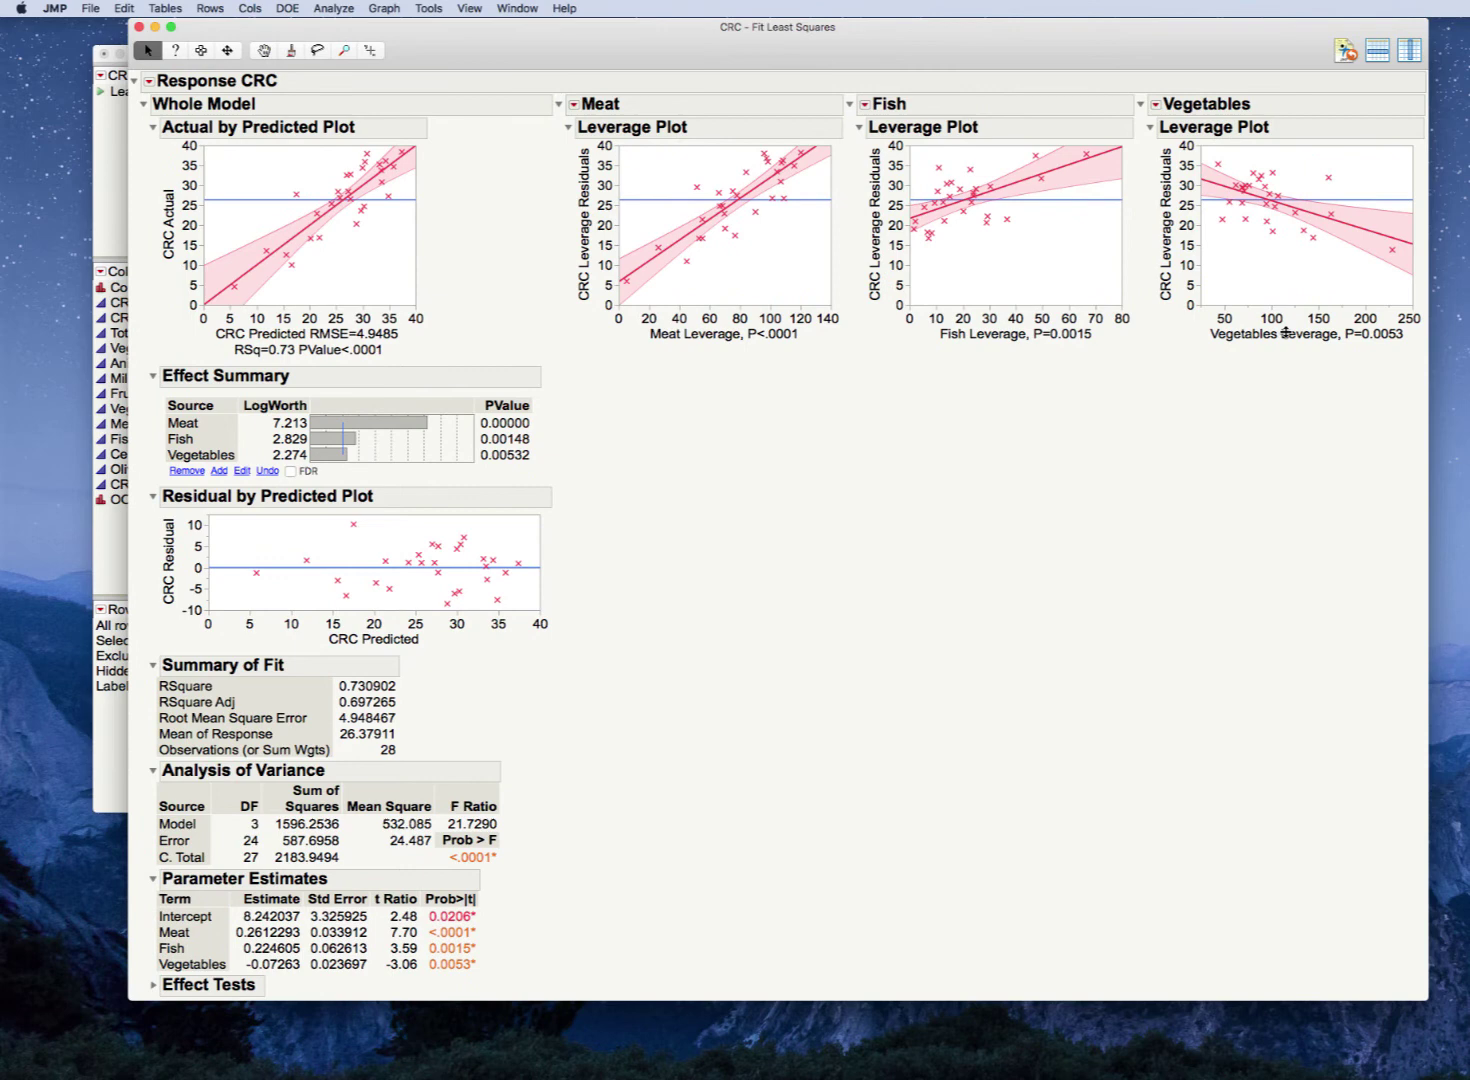
{"action": "mouse_move", "coordinate": [1201, 358]}
{"action": "left_mouse_down"}
{"action": "mouse_move", "coordinate": [1378, 377]}
{"action": "mouse_move", "coordinate": [1398, 352]}
{"action": "left_mouse_up"}
{"action": "mouse_move", "coordinate": [1145, 155]}
{"action": "left_mouse_down"}
{"action": "mouse_move", "coordinate": [1150, 312]}
{"action": "mouse_move", "coordinate": [1162, 268]}
{"action": "mouse_move", "coordinate": [1133, 270]}
{"action": "left_mouse_up"}
{"action": "mouse_move", "coordinate": [247, 973]}
{"action": "left_mouse_down"}
{"action": "mouse_move", "coordinate": [308, 962]}
{"action": "mouse_move", "coordinate": [236, 955]}
{"action": "mouse_move", "coordinate": [236, 972]}
{"action": "left_mouse_up"}
{"action": "mouse_move", "coordinate": [418, 703]}
{"action": "left_mouse_down"}
{"action": "mouse_move", "coordinate": [384, 685]}
{"action": "mouse_move", "coordinate": [328, 716]}
{"action": "mouse_move", "coordinate": [422, 700]}
{"action": "mouse_move", "coordinate": [391, 690]}
{"action": "left_mouse_up"}
Select OO in the Add columns list, then open the OO column's formula in CRC.jmp
{"action": "left_click", "coordinate": [219, 471]}
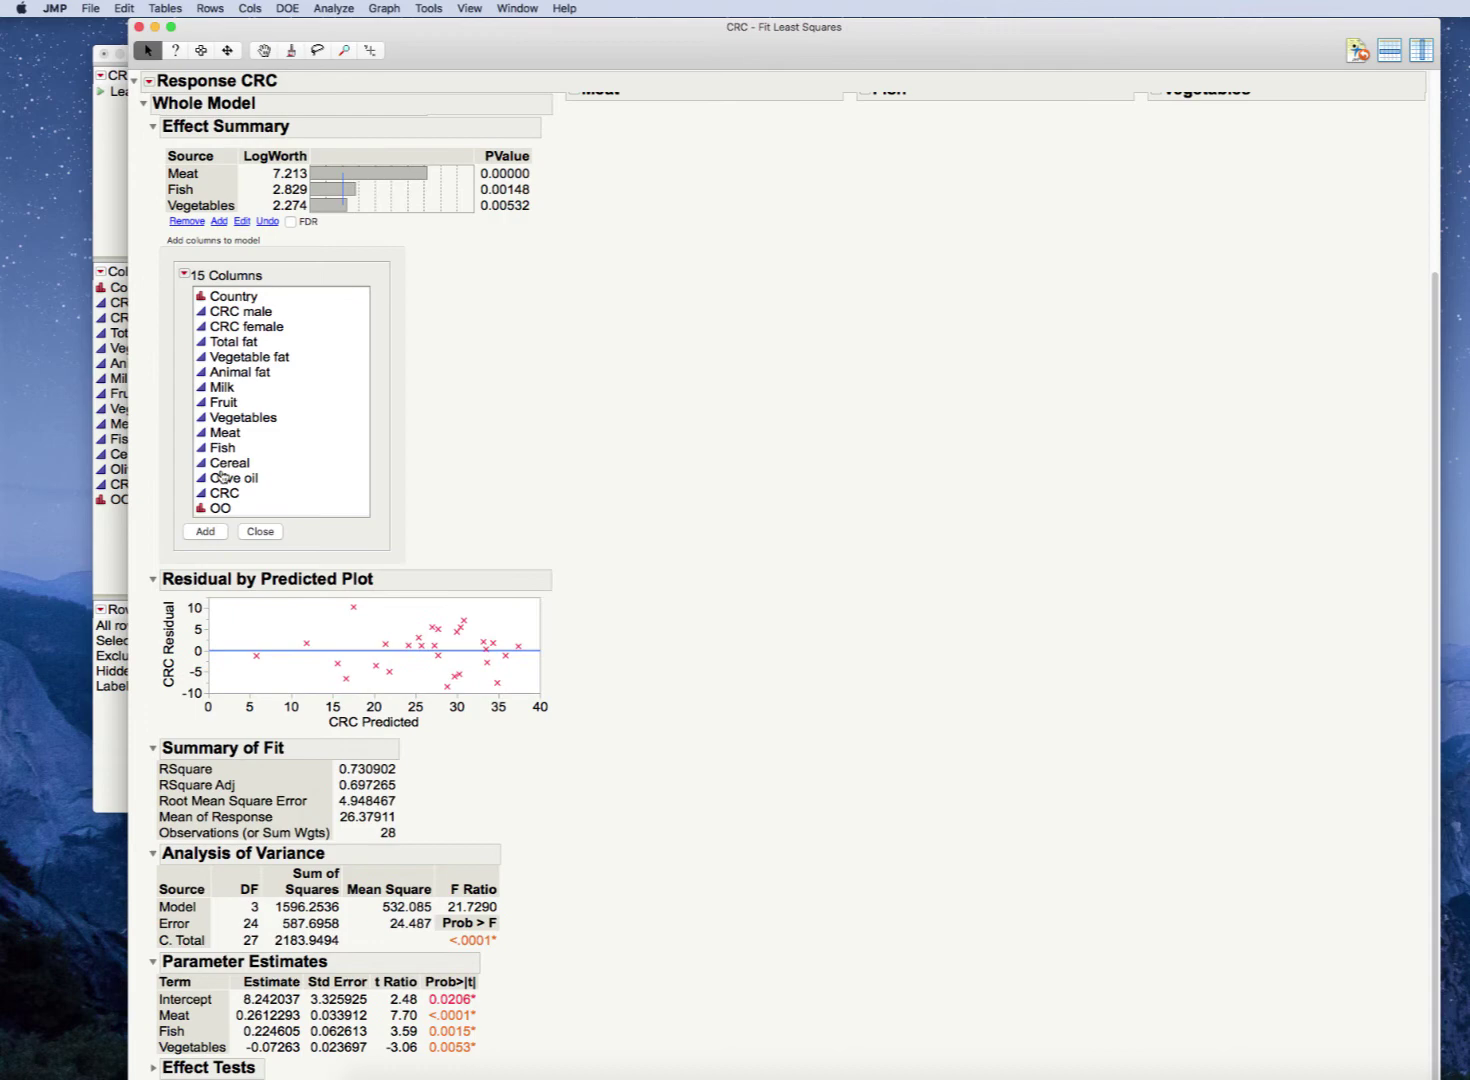
{"action": "left_click", "coordinate": [228, 510]}
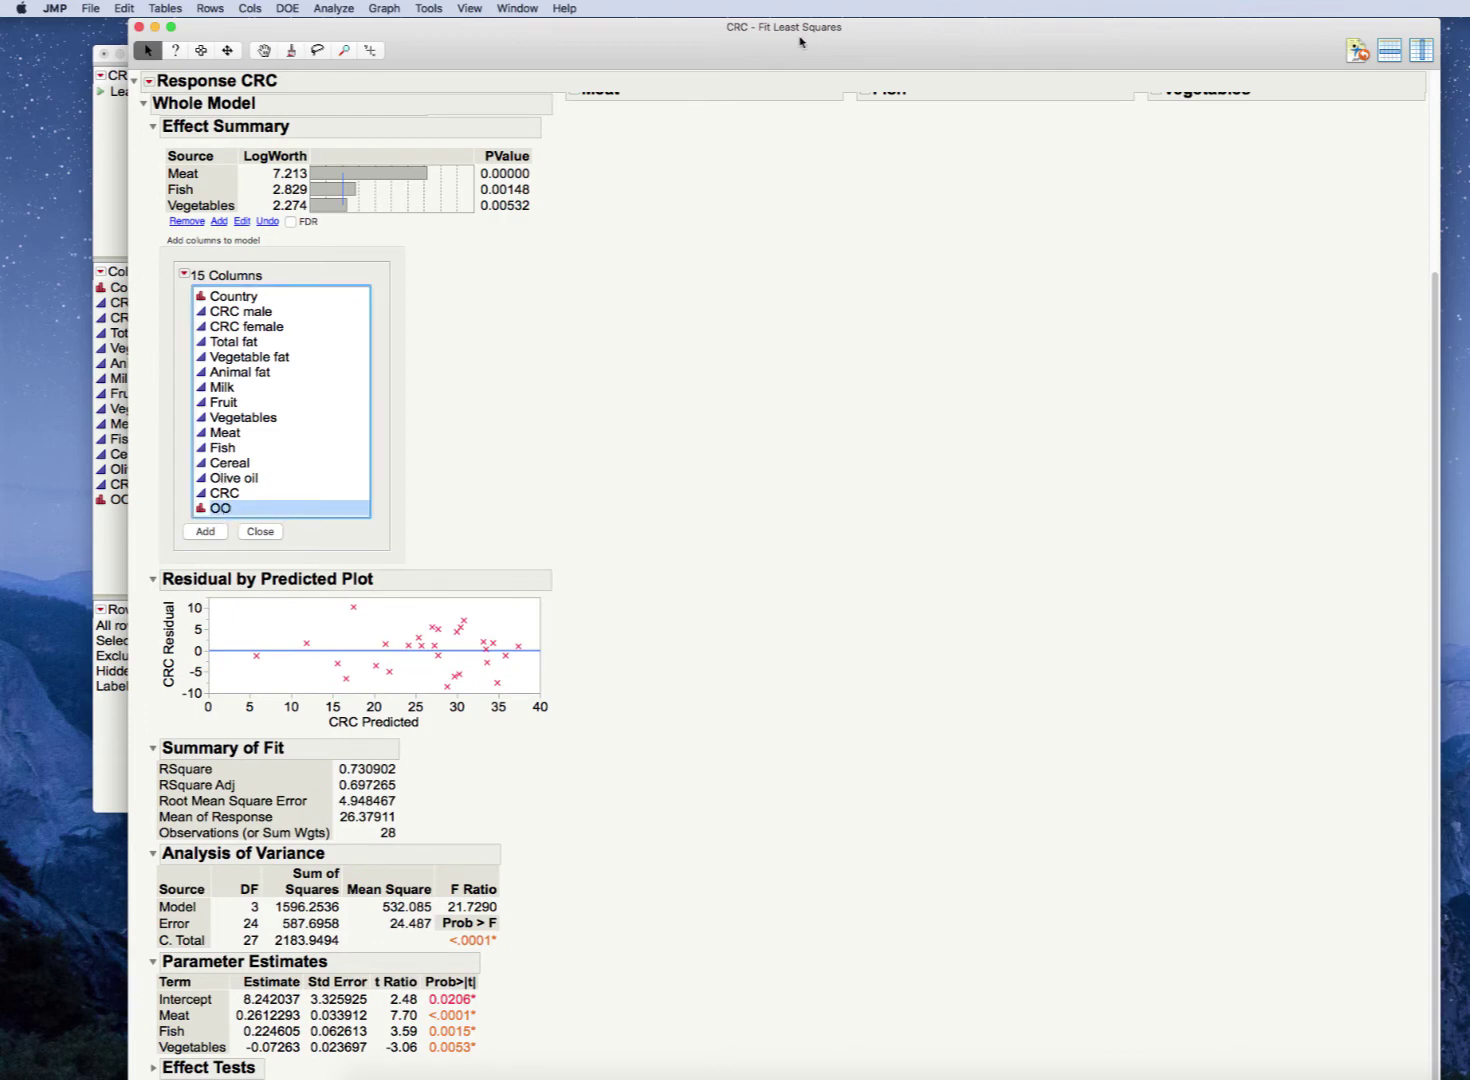
{"action": "left_click_drag", "start_coordinate": [800, 42], "coordinate": [737, 549]}
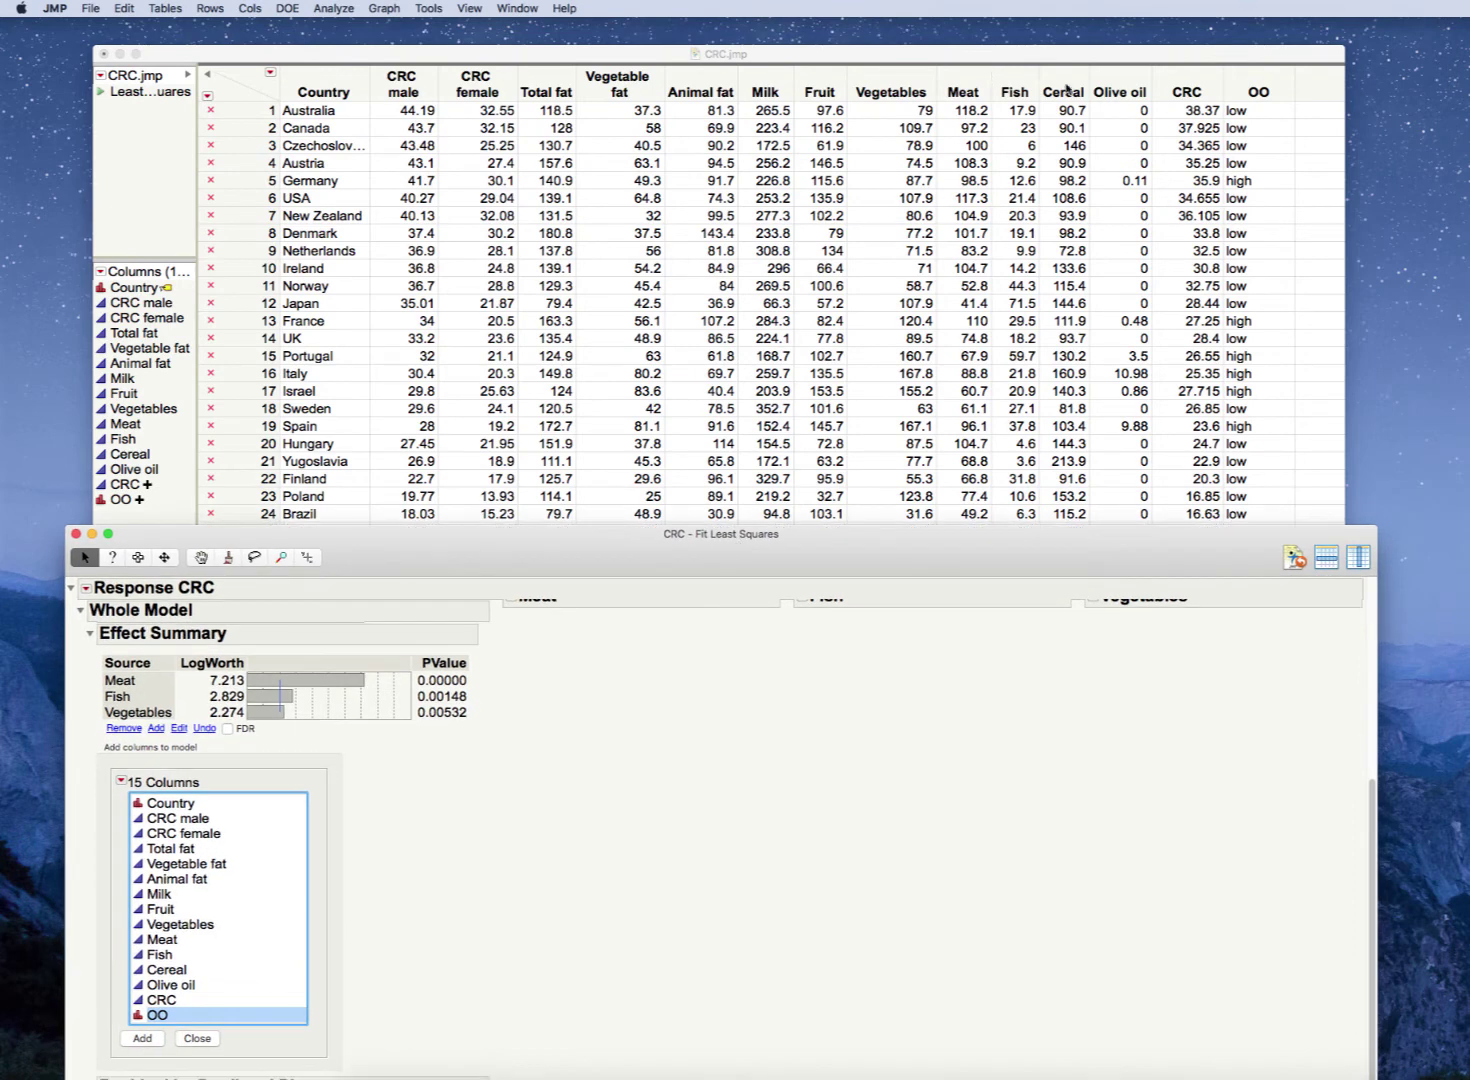
{"action": "left_click", "coordinate": [1250, 73]}
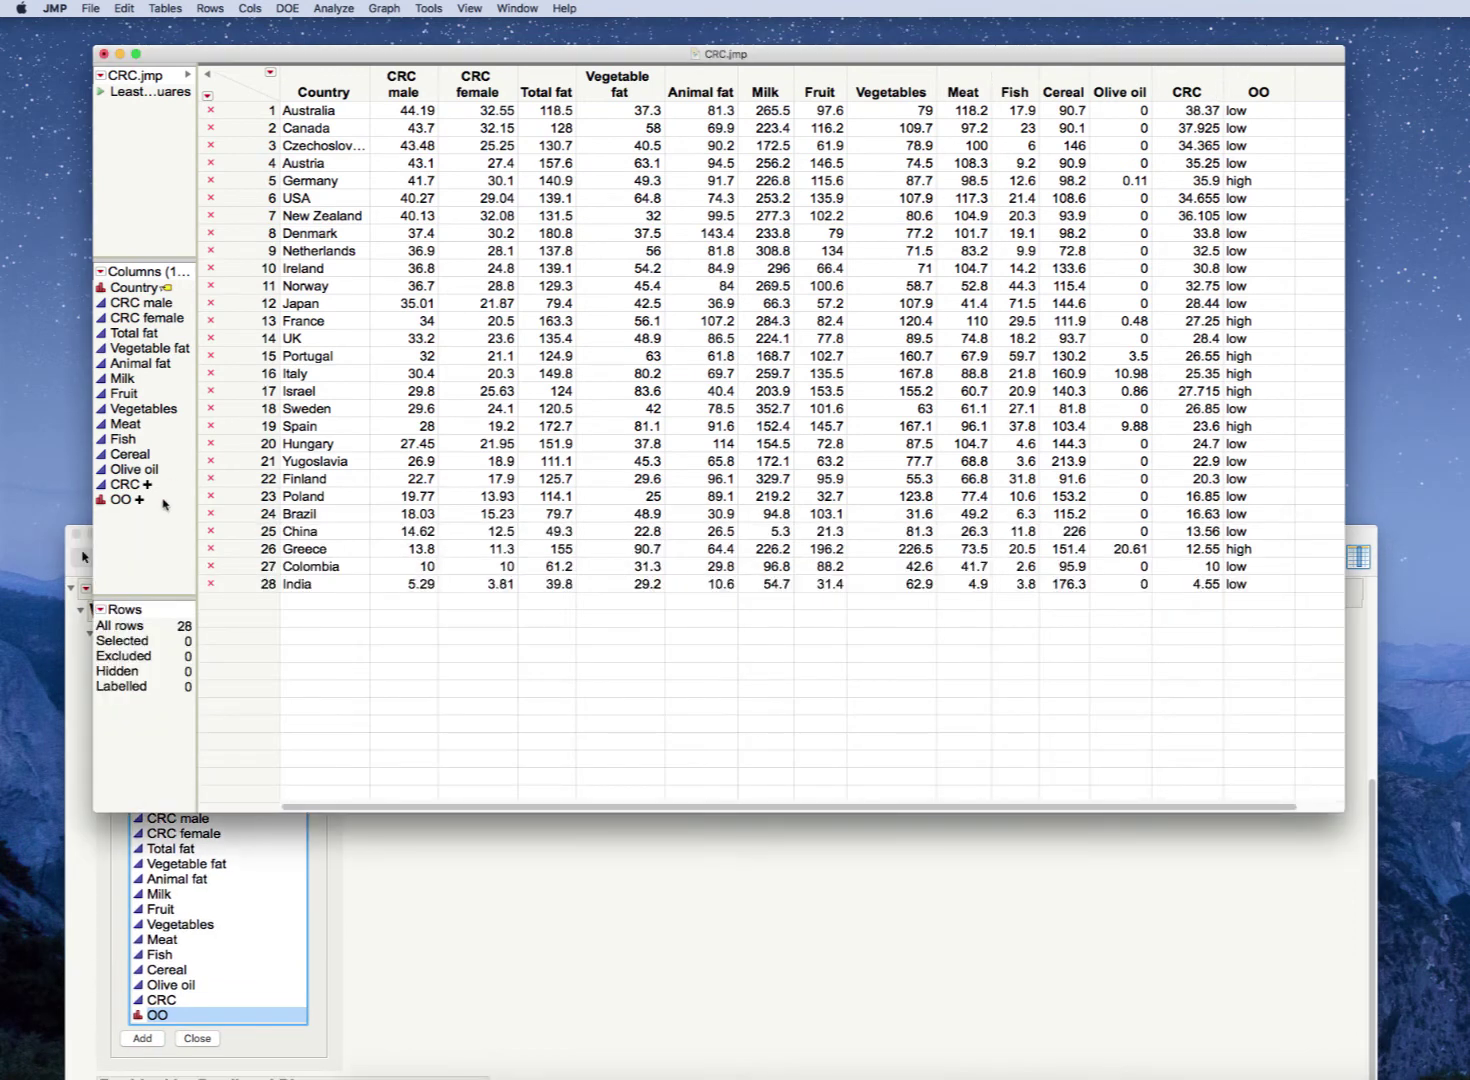
{"action": "left_click", "coordinate": [141, 500]}
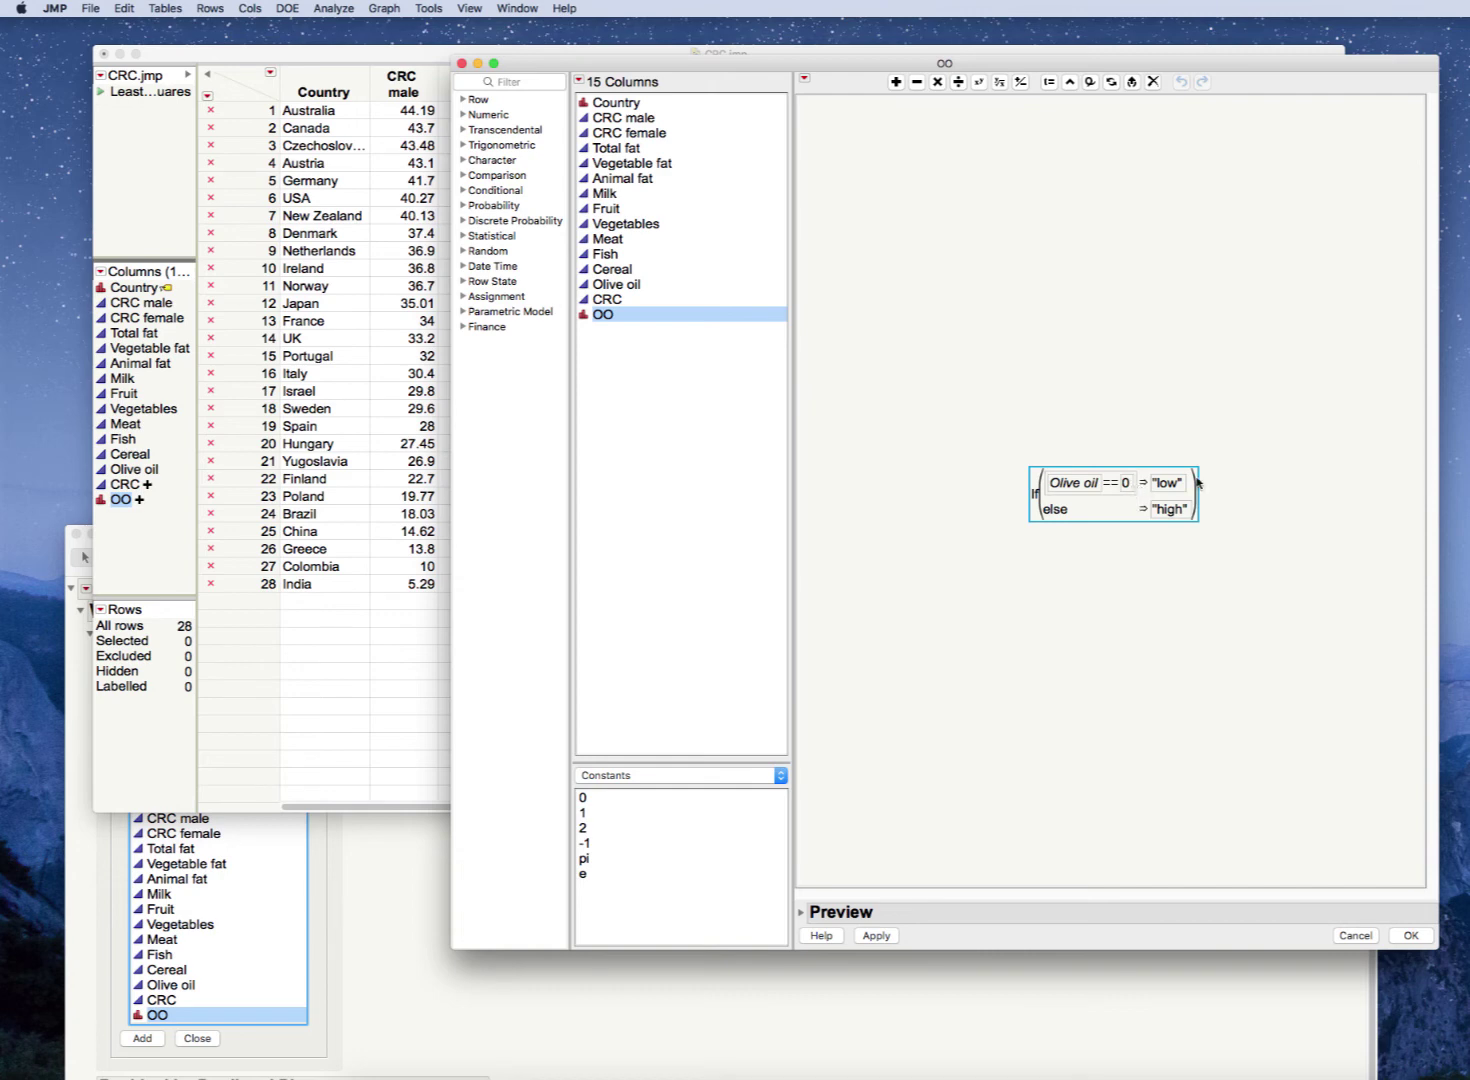
Close the OO formula and select the Italy, Greece and Spain rows to check their OO labels
{"action": "left_click", "coordinate": [1413, 935]}
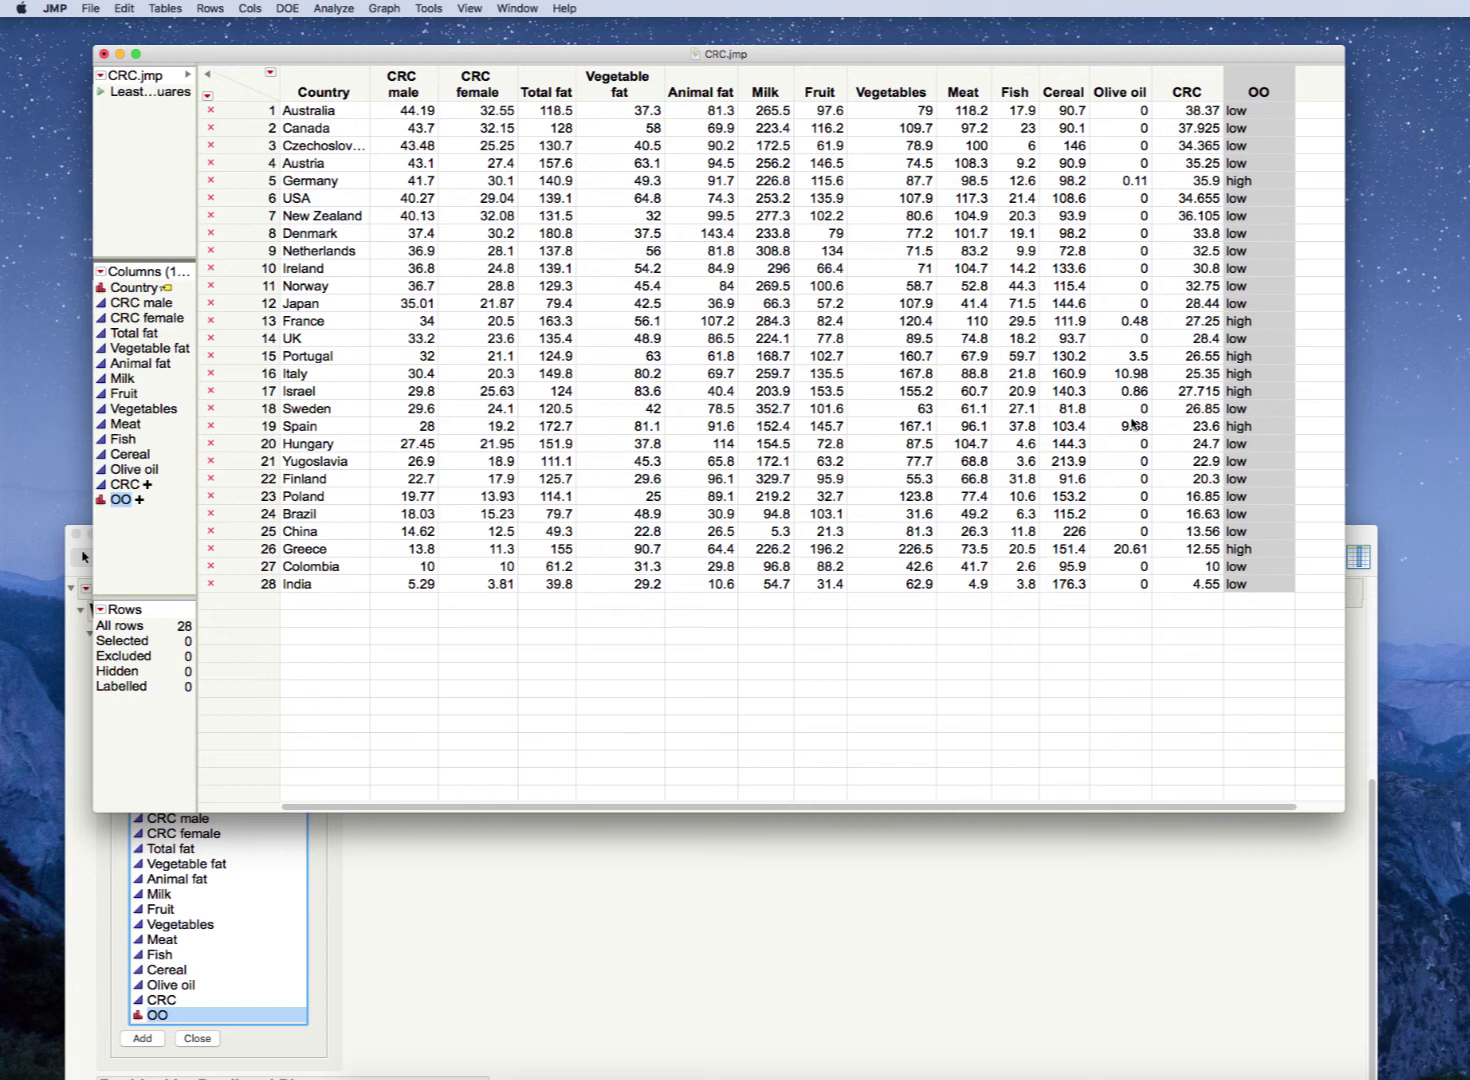
{"action": "left_click", "coordinate": [243, 371]}
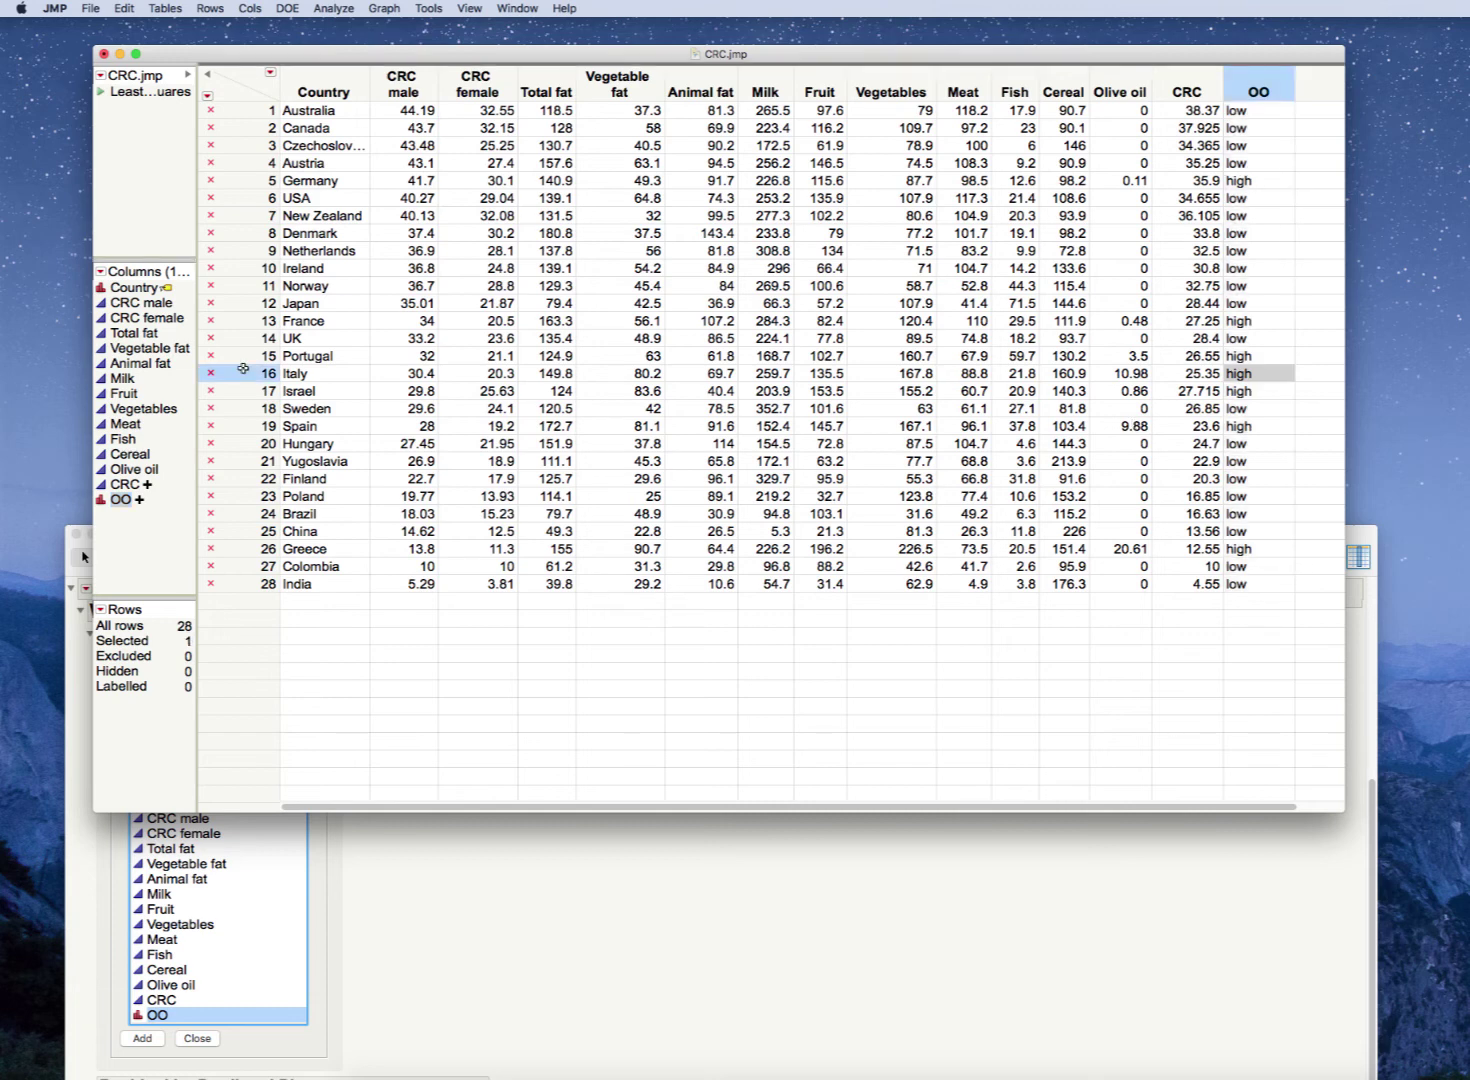
{"action": "left_click", "coordinate": [244, 547]}
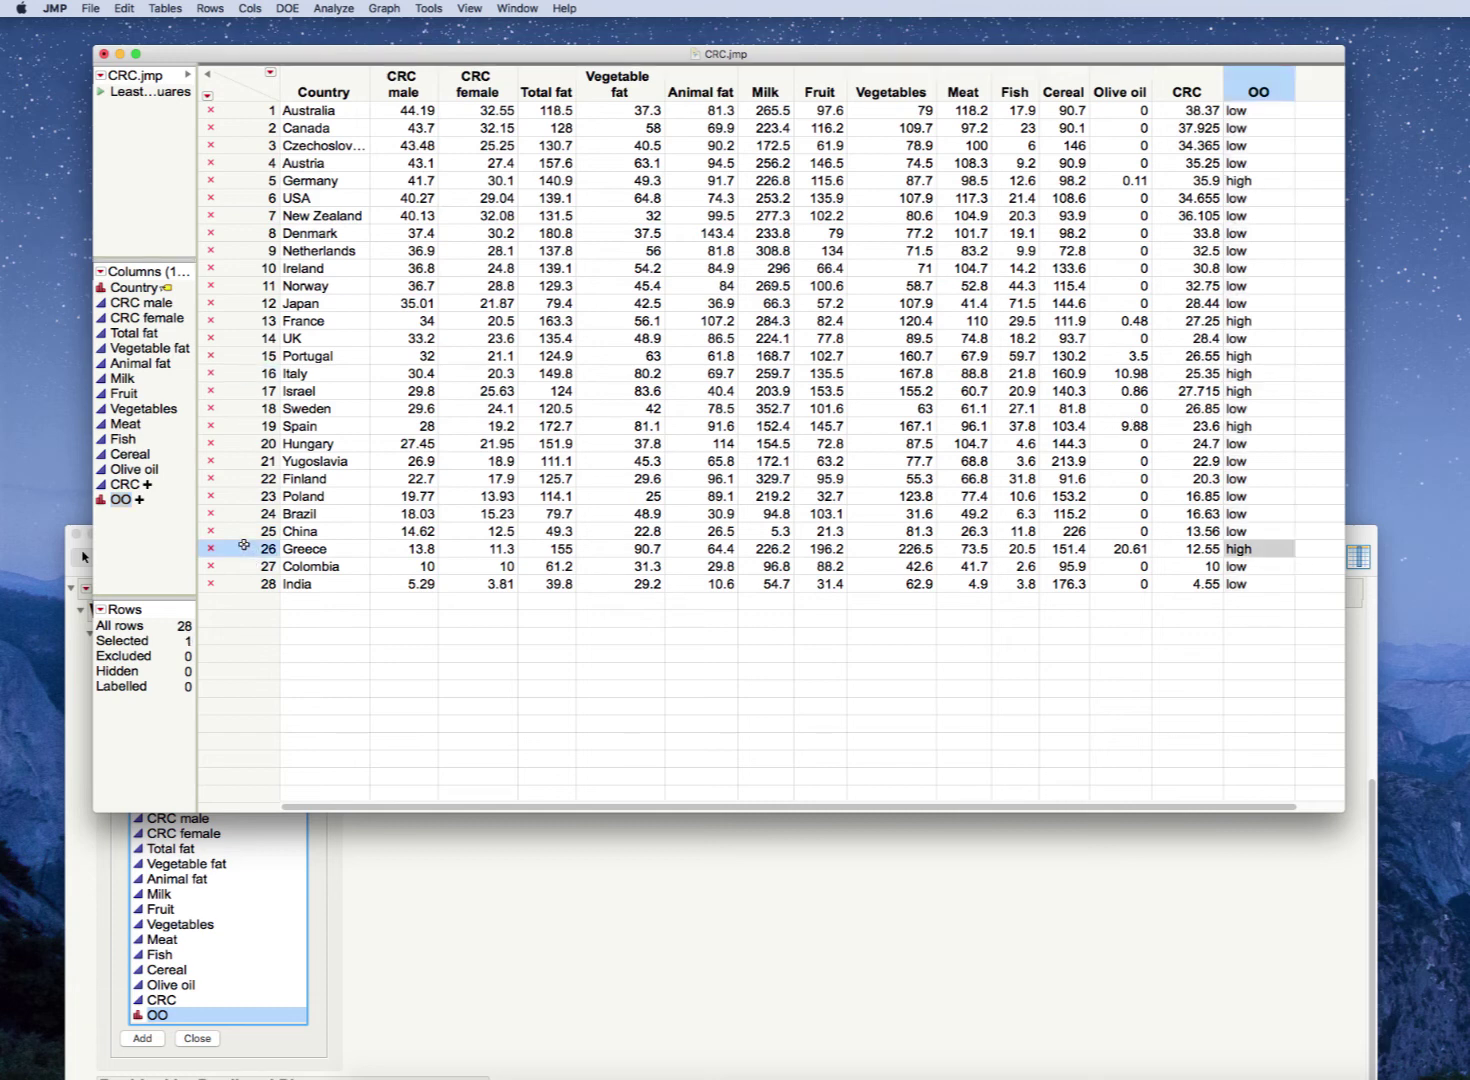
{"action": "left_click", "coordinate": [244, 427]}
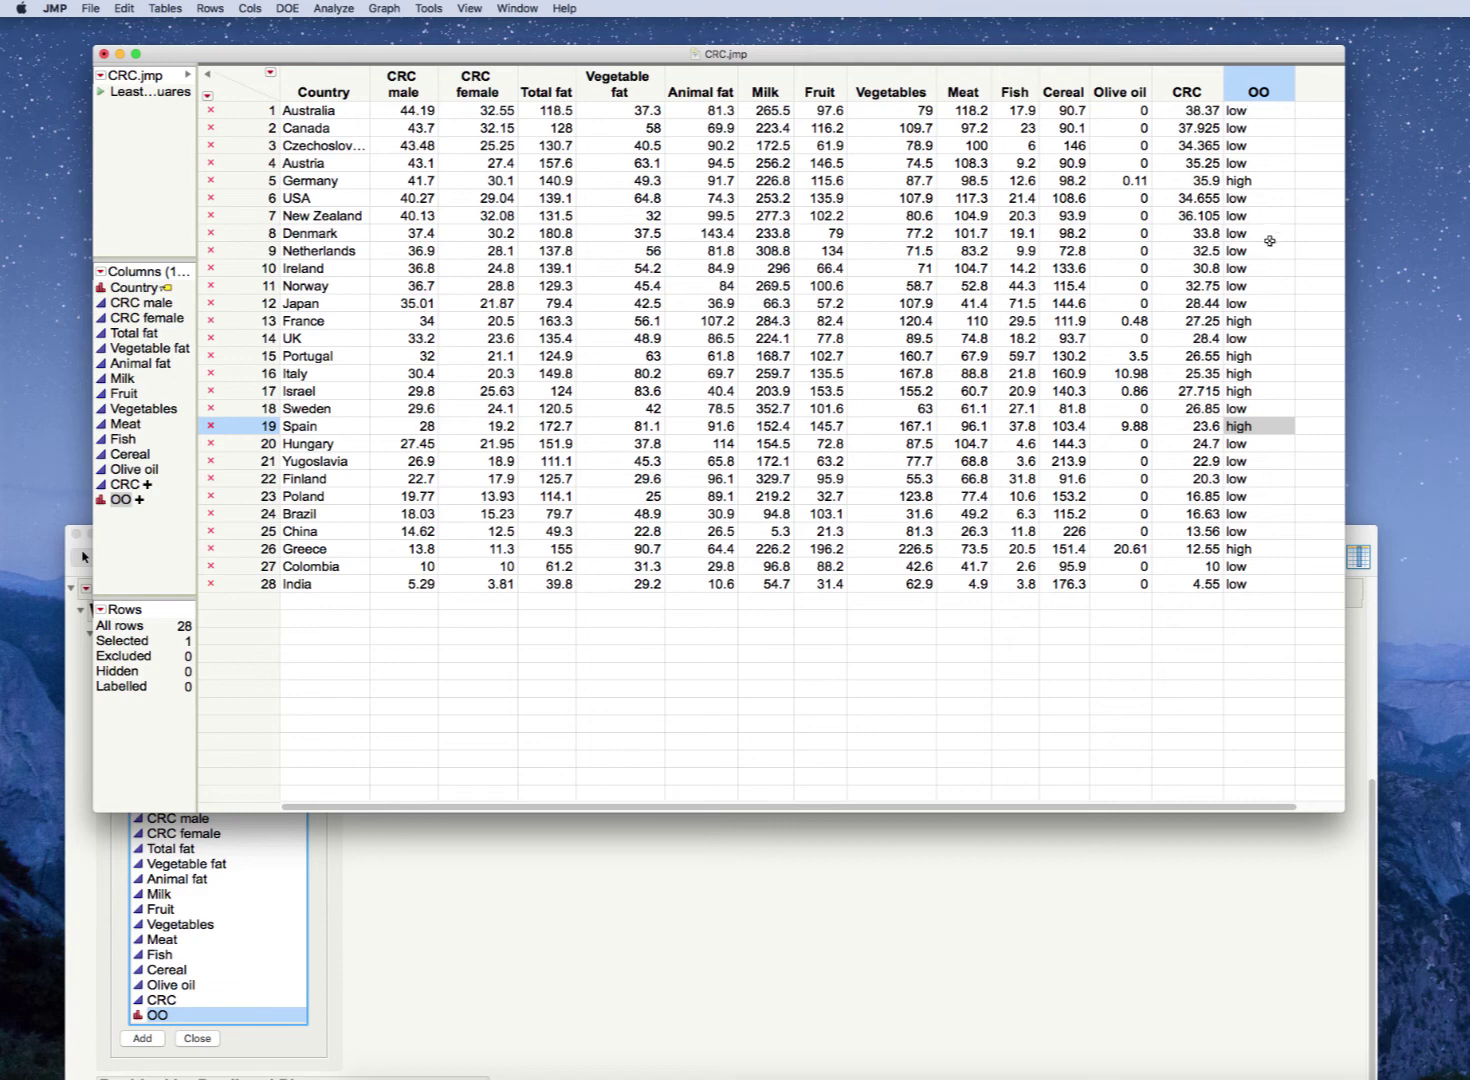
Bring the regression report forward and add OO to the CRC model
{"action": "left_click", "coordinate": [1195, 914]}
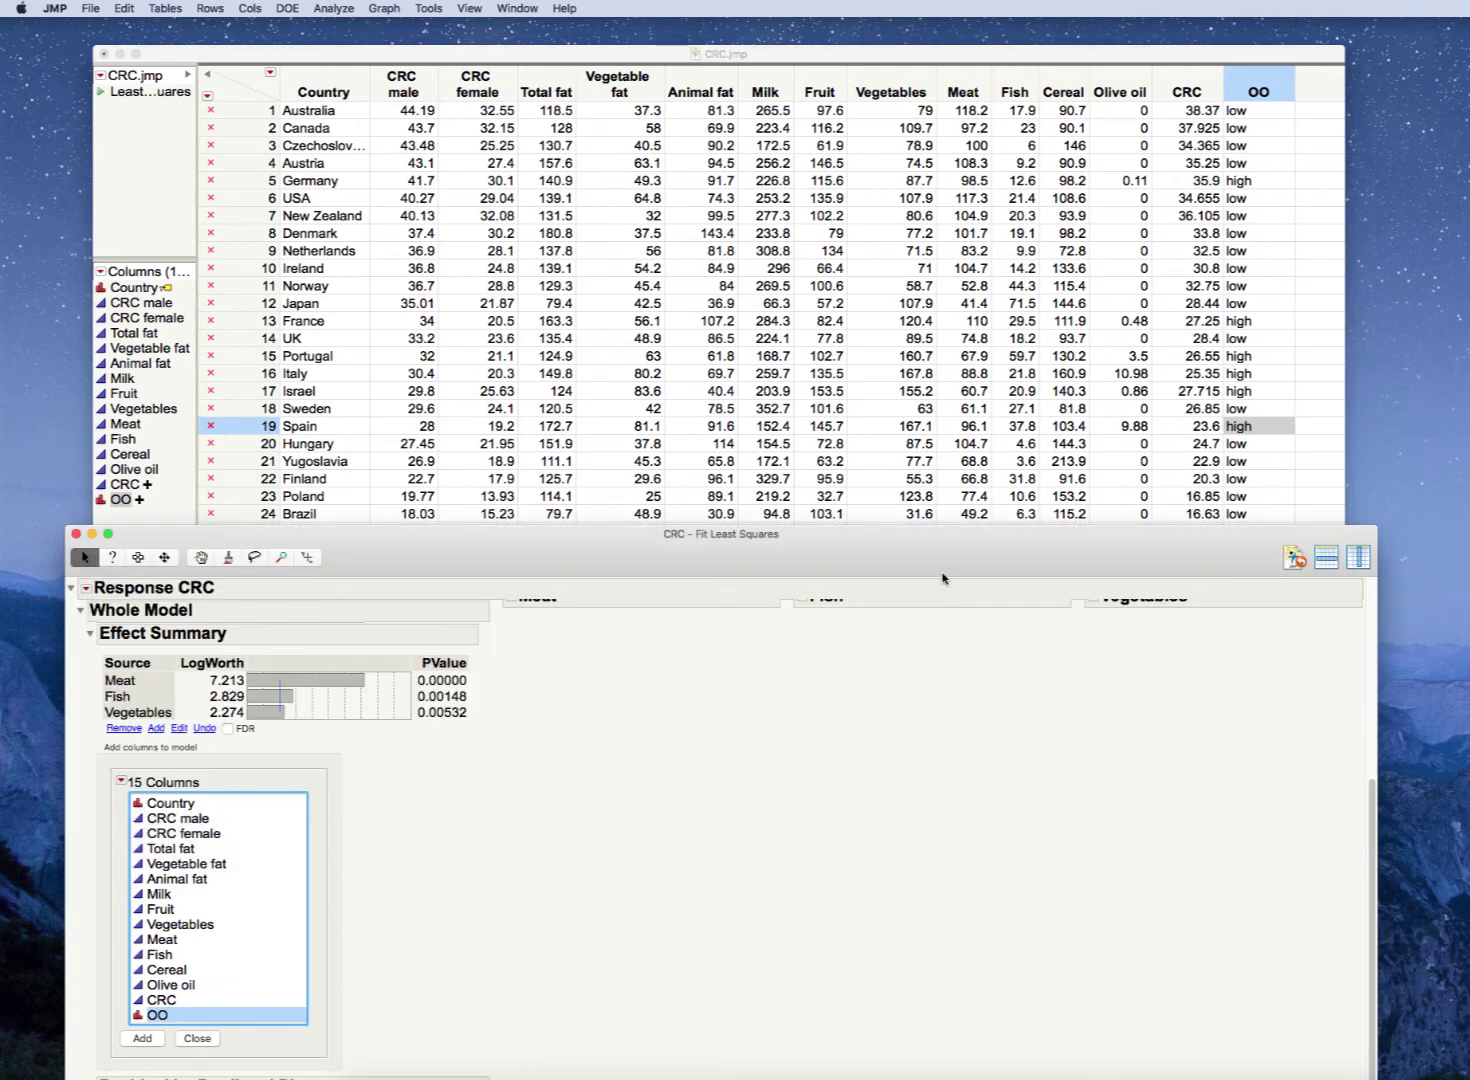
{"action": "left_click_drag", "start_coordinate": [942, 571], "coordinate": [1005, 88]}
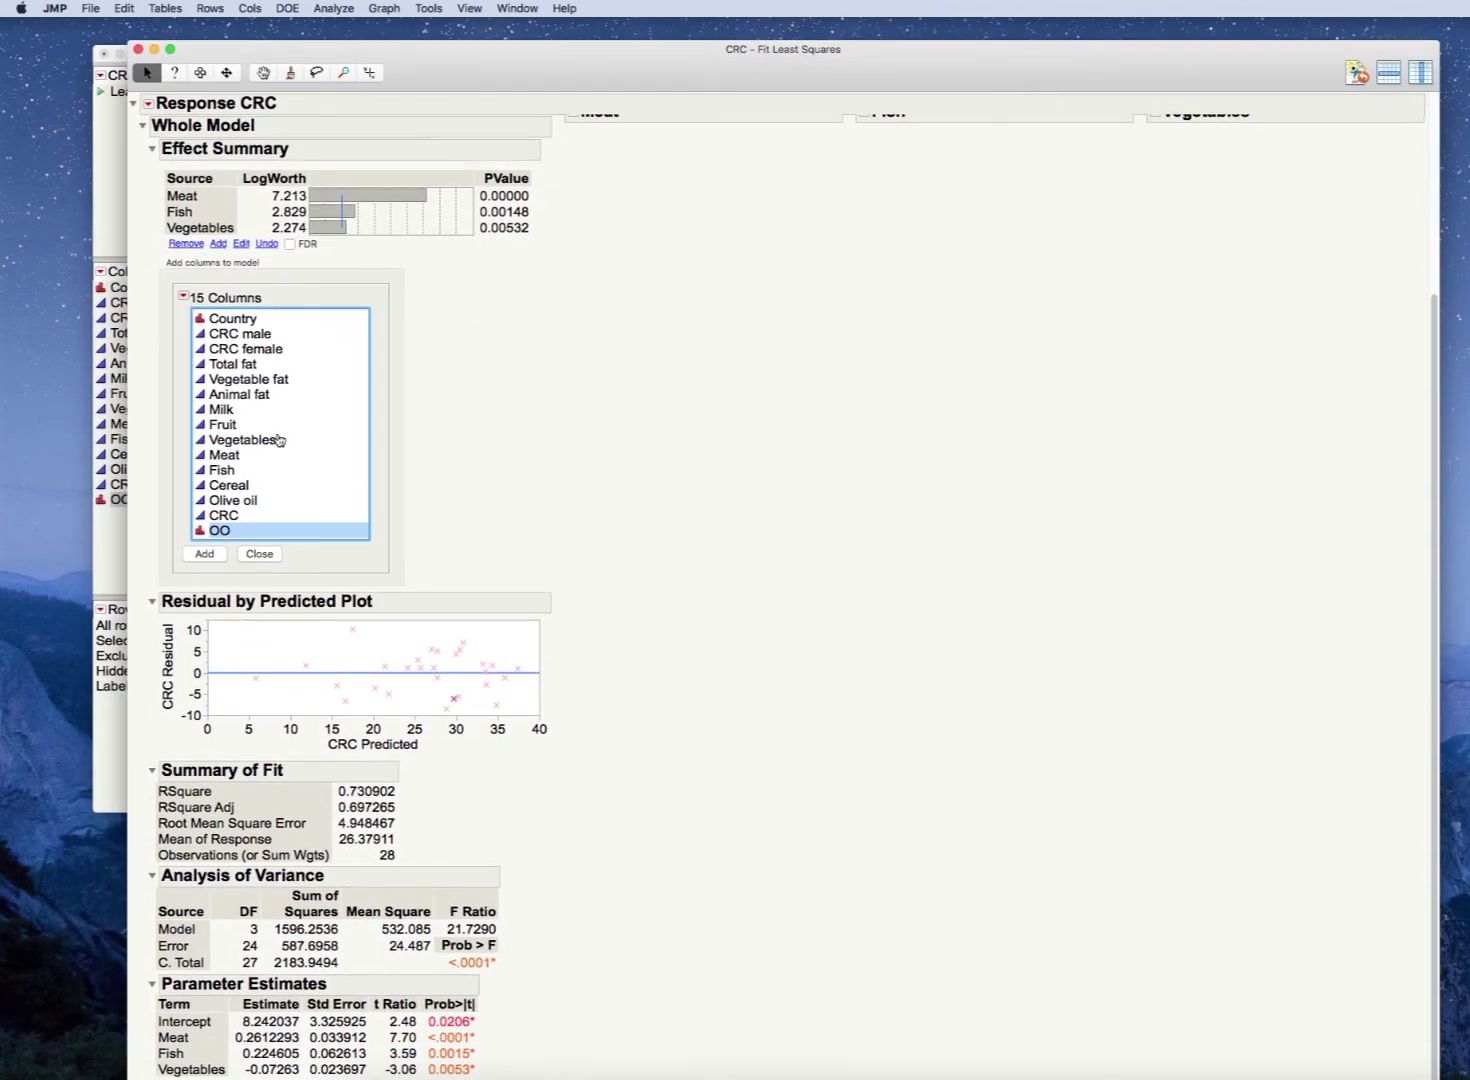
{"action": "left_click", "coordinate": [209, 556]}
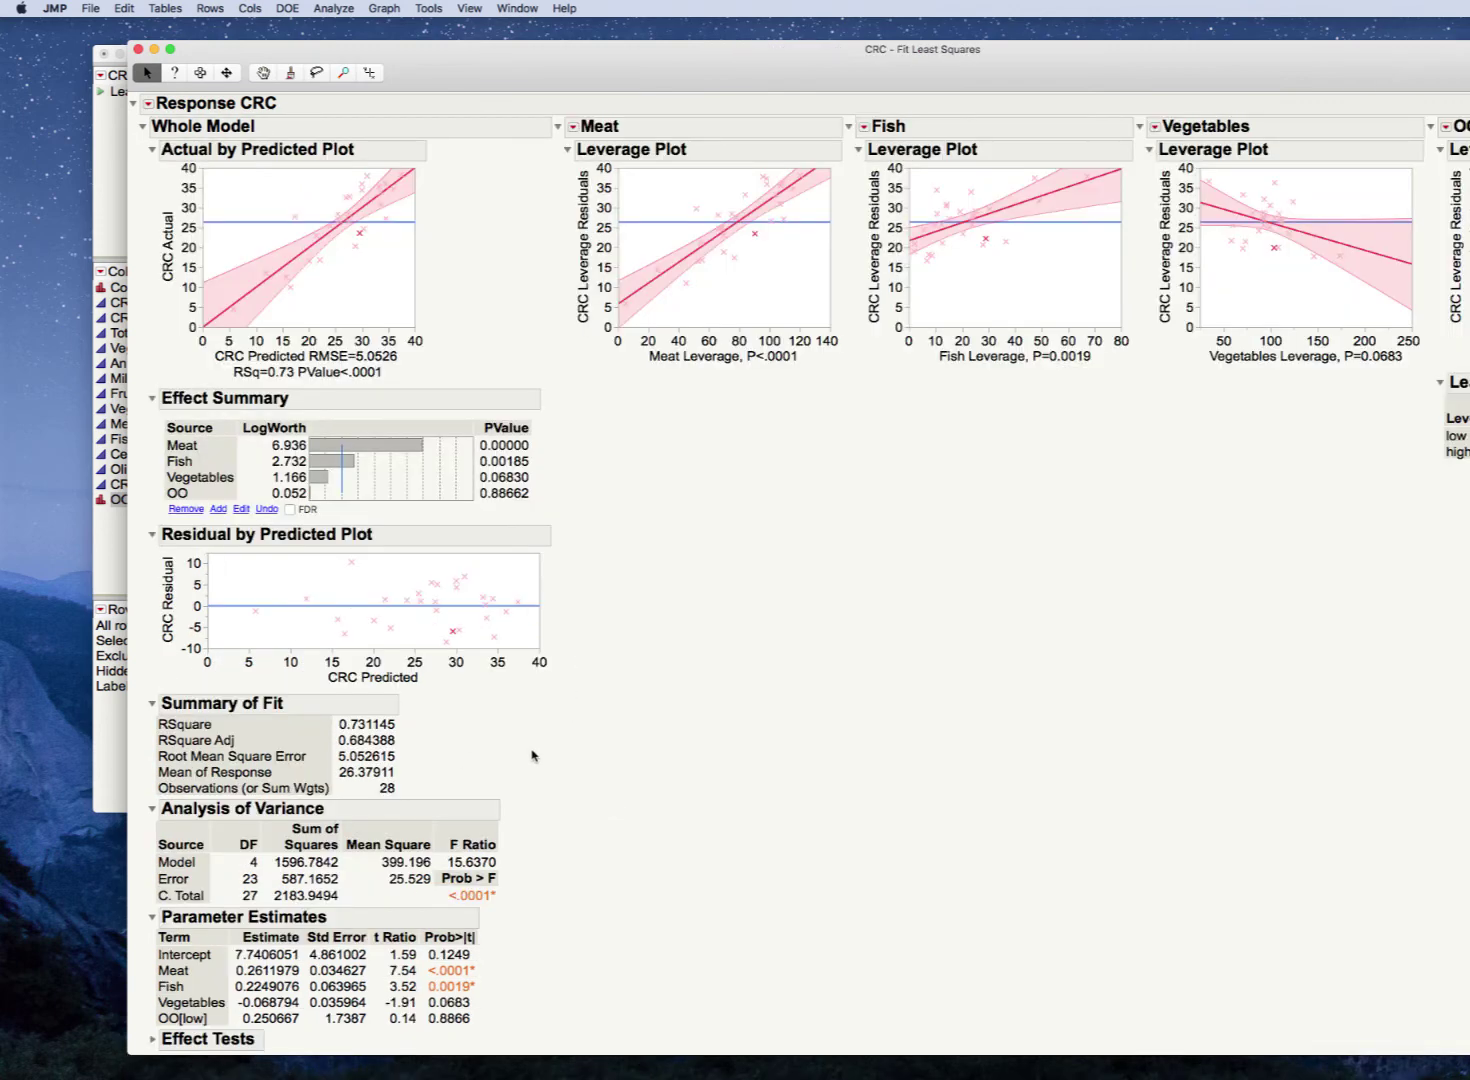
Mark the refit's Mean Square, F Ratio, OO[low] p-value, Vegetables p-value 0.0683 and RSquare 0.731145
{"action": "mouse_move", "coordinate": [522, 800]}
{"action": "left_mouse_down"}
{"action": "mouse_move", "coordinate": [392, 840]}
{"action": "mouse_move", "coordinate": [460, 762]}
{"action": "mouse_move", "coordinate": [407, 781]}
{"action": "left_mouse_up"}
{"action": "mouse_move", "coordinate": [541, 1030]}
{"action": "left_mouse_down"}
{"action": "mouse_move", "coordinate": [468, 1016]}
{"action": "mouse_move", "coordinate": [418, 1034]}
{"action": "mouse_move", "coordinate": [500, 1027]}
{"action": "mouse_move", "coordinate": [470, 1010]}
{"action": "left_mouse_up"}
{"action": "mouse_move", "coordinate": [535, 997]}
{"action": "left_mouse_down"}
{"action": "mouse_move", "coordinate": [392, 1032]}
{"action": "mouse_move", "coordinate": [465, 1017]}
{"action": "left_mouse_up"}
{"action": "mouse_move", "coordinate": [408, 739]}
{"action": "left_mouse_down"}
{"action": "mouse_move", "coordinate": [324, 745]}
{"action": "mouse_move", "coordinate": [400, 768]}
{"action": "mouse_move", "coordinate": [430, 728]}
{"action": "left_mouse_up"}
Reposition the report and scroll to the OO leverage plot (means 26.50 low, 26.00 high)
{"action": "left_click_drag", "start_coordinate": [1140, 79], "coordinate": [1050, 51]}
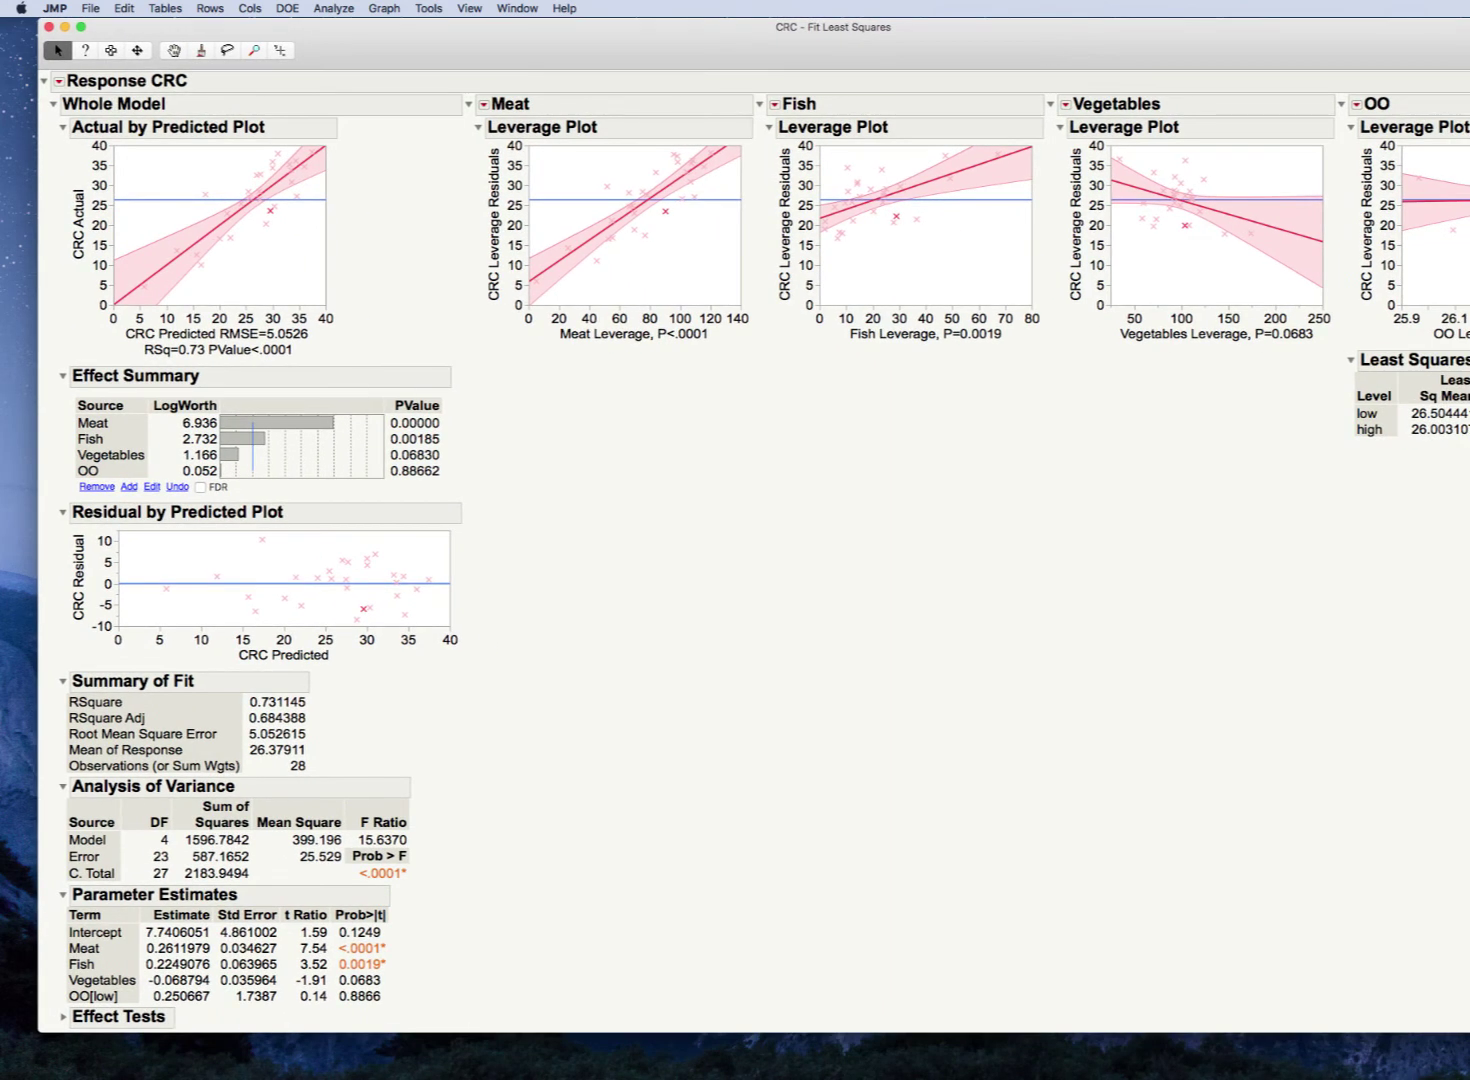
{"action": "left_click_drag", "start_coordinate": [1466, 557], "coordinate": [1418, 557]}
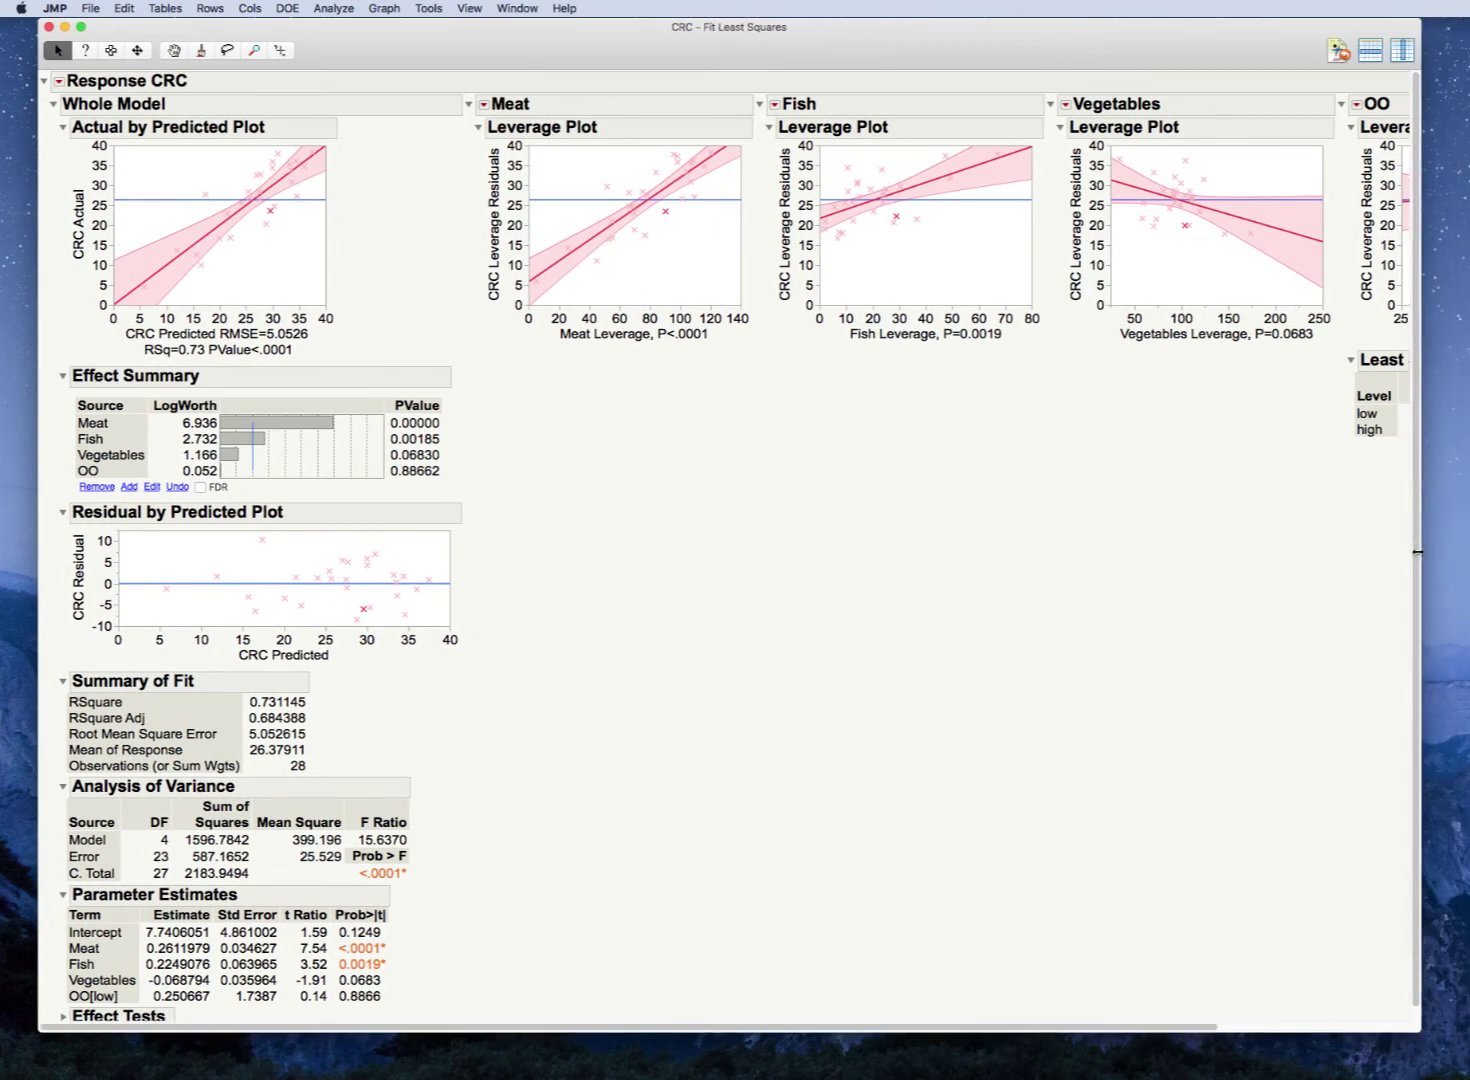
{"action": "scroll", "coordinate": [710, 1028], "scroll_direction": "right", "scroll_amount": 5}
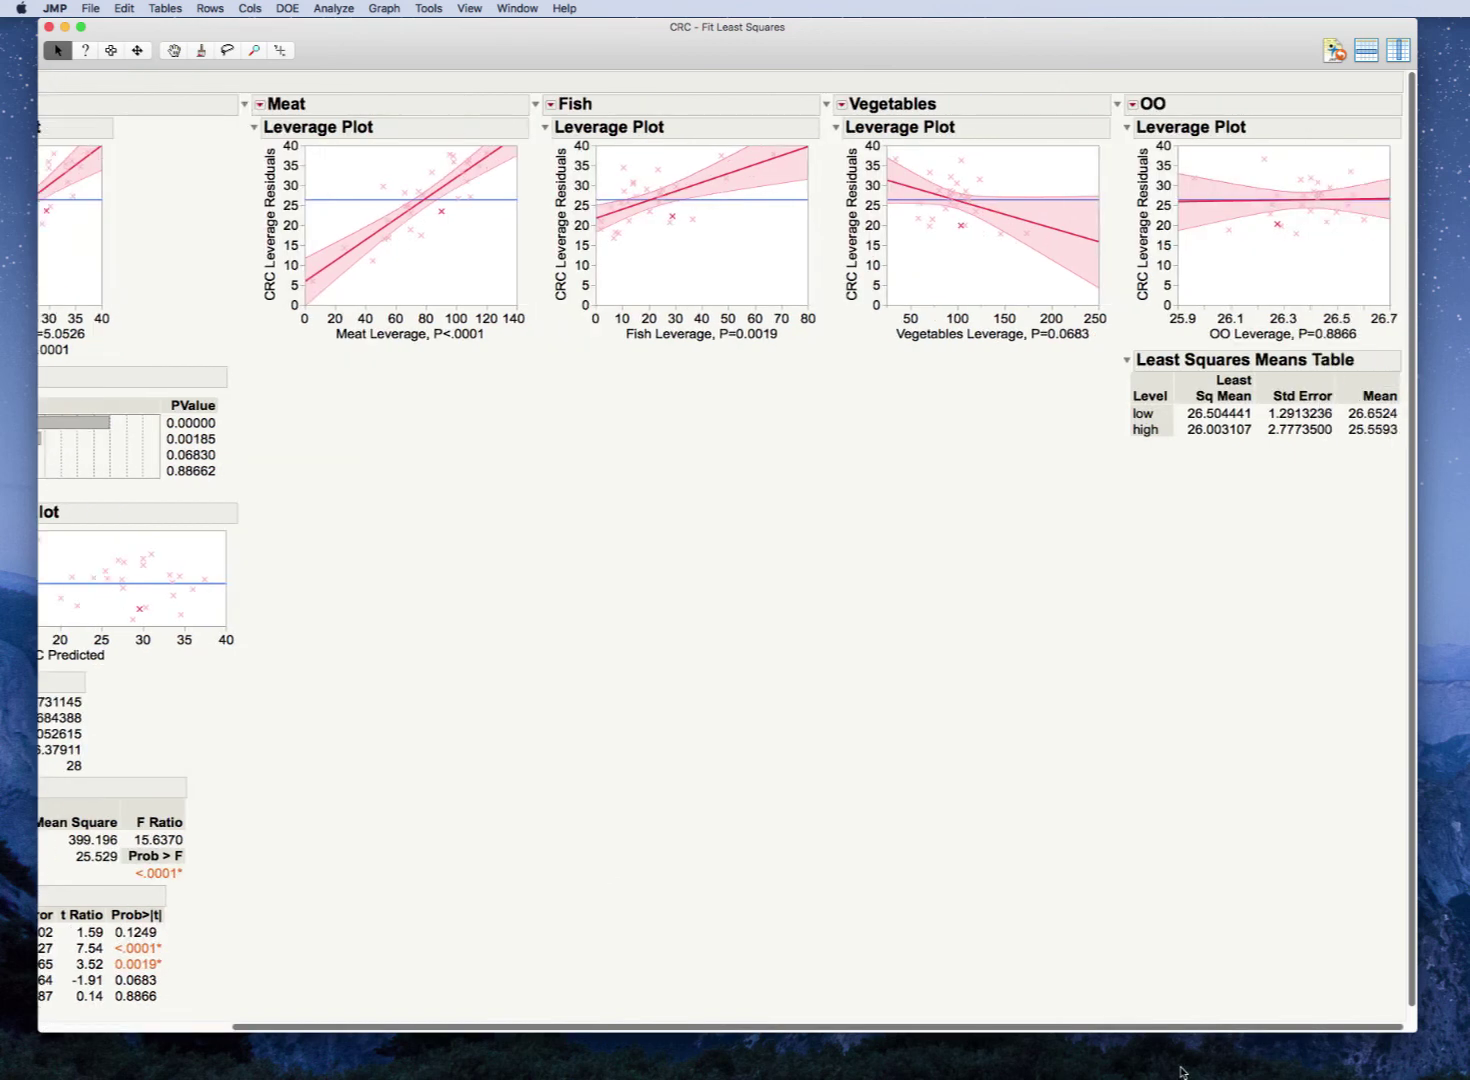
{"action": "mouse_move", "coordinate": [1216, 490]}
{"action": "left_mouse_down"}
{"action": "mouse_move", "coordinate": [1216, 448]}
{"action": "mouse_move", "coordinate": [1206, 466]}
{"action": "mouse_move", "coordinate": [1216, 452]}
{"action": "mouse_move", "coordinate": [1226, 462]}
{"action": "mouse_move", "coordinate": [1209, 462]}
{"action": "left_mouse_up"}
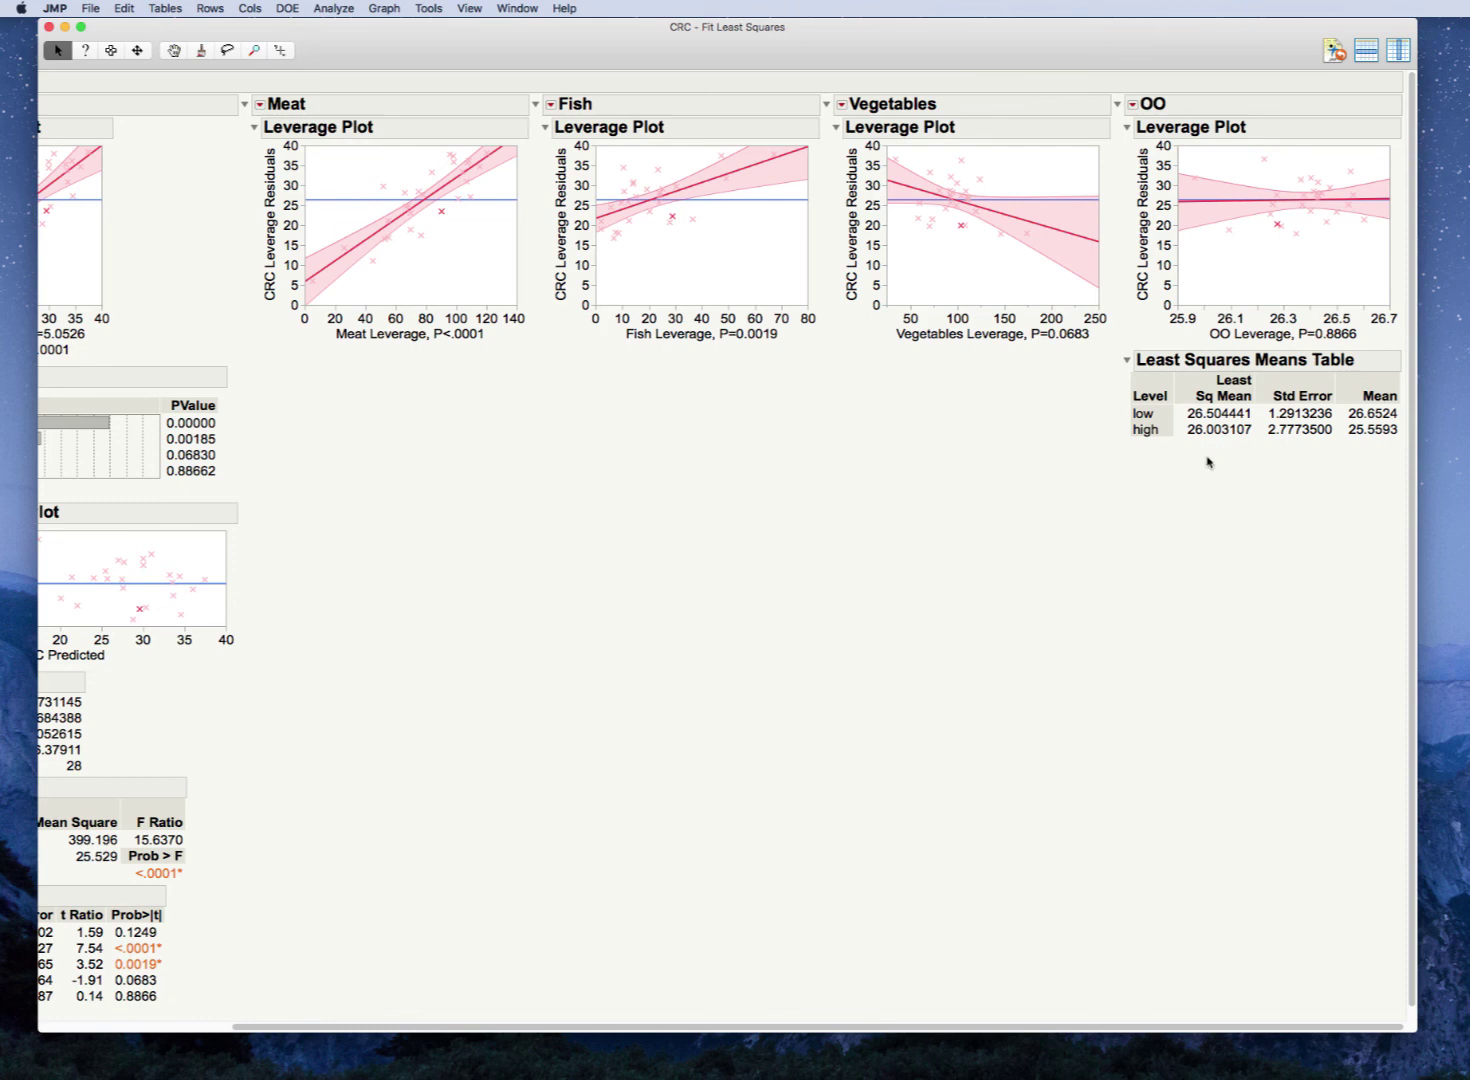
{"action": "left_click_drag", "start_coordinate": [977, 1028], "coordinate": [288, 1000]}
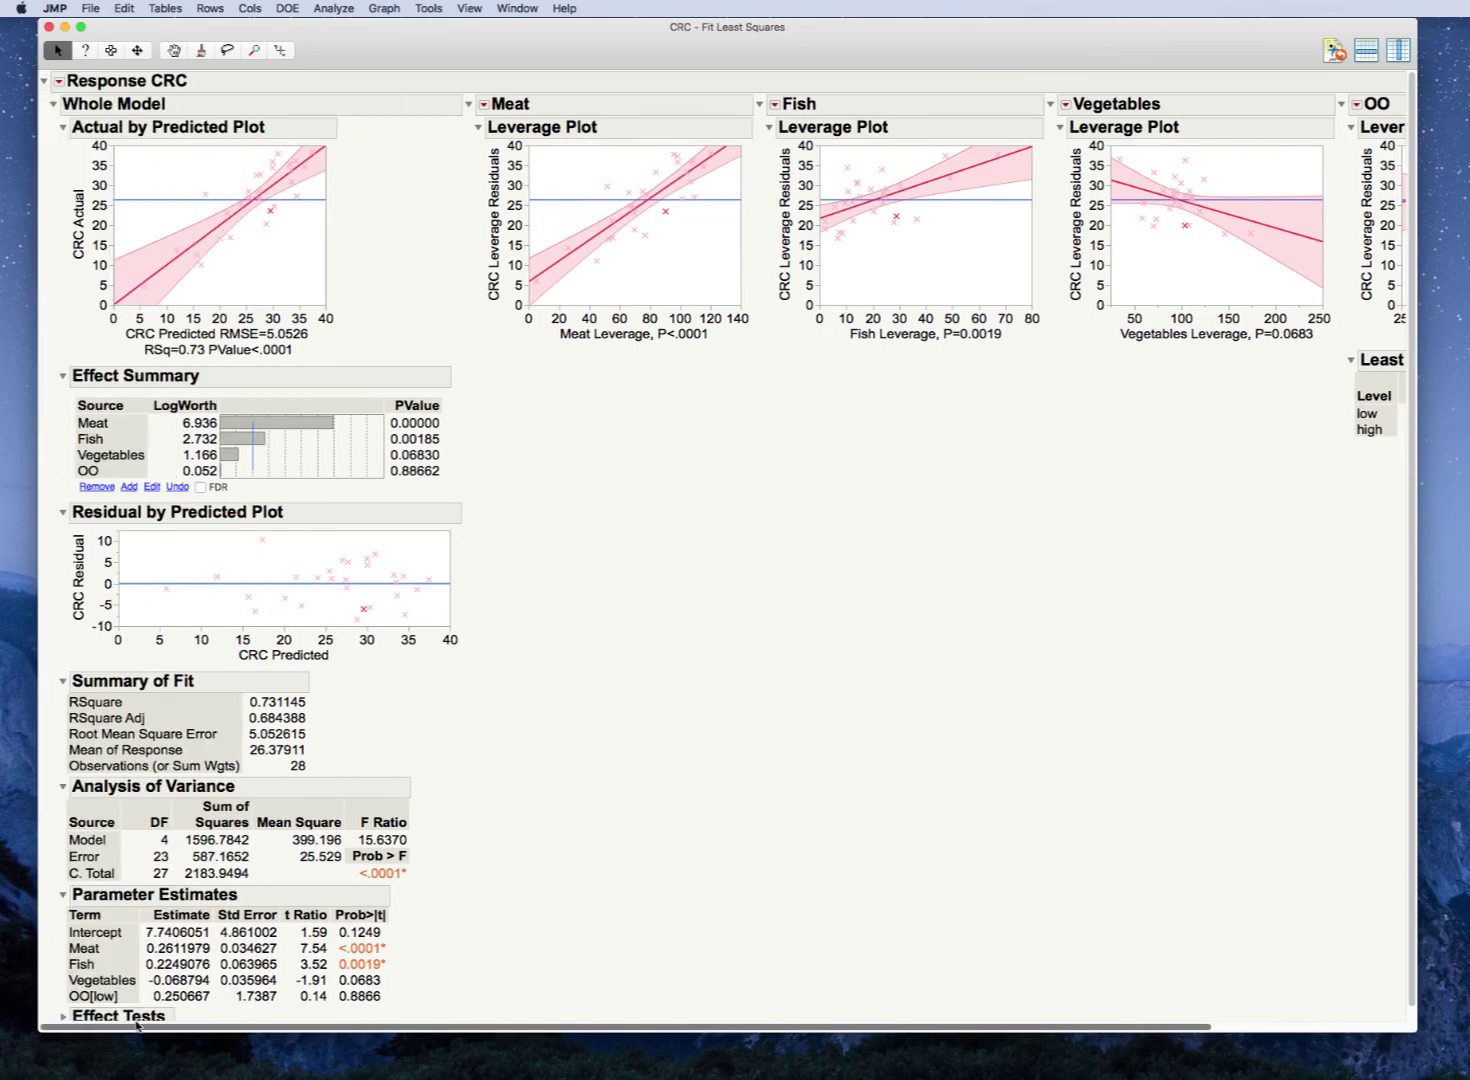
Remove the OO effect and annotate the Prob>|t| values, with Vegetables now p = 0.0053
{"action": "left_click", "coordinate": [94, 472]}
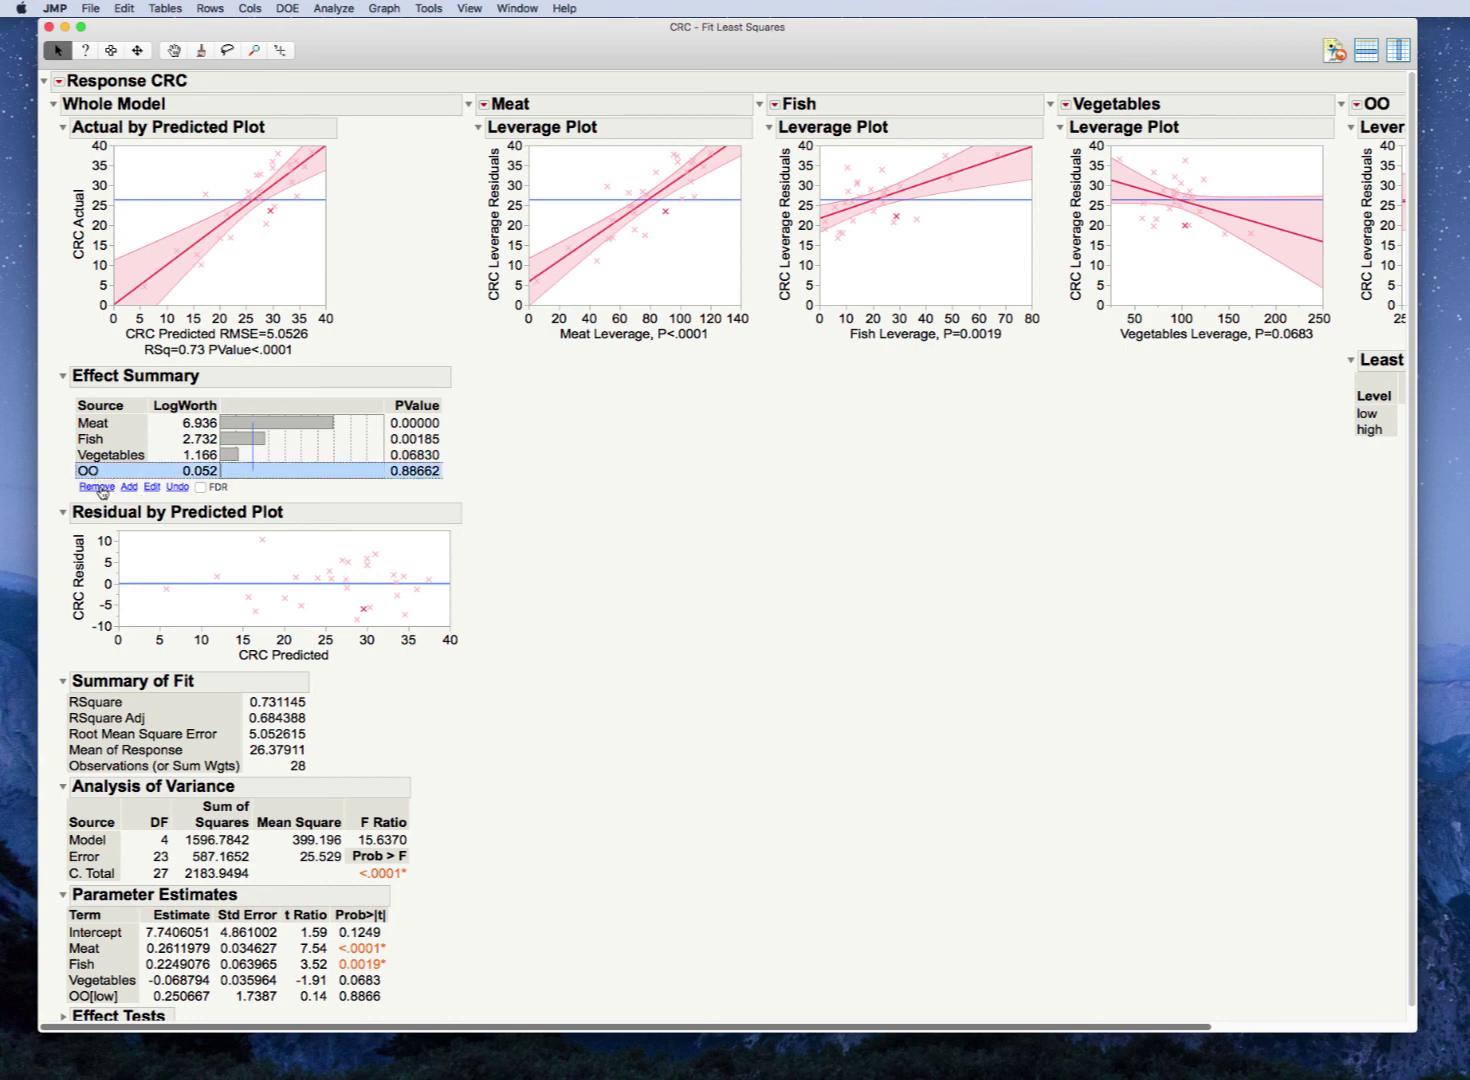
{"action": "left_click", "coordinate": [97, 487]}
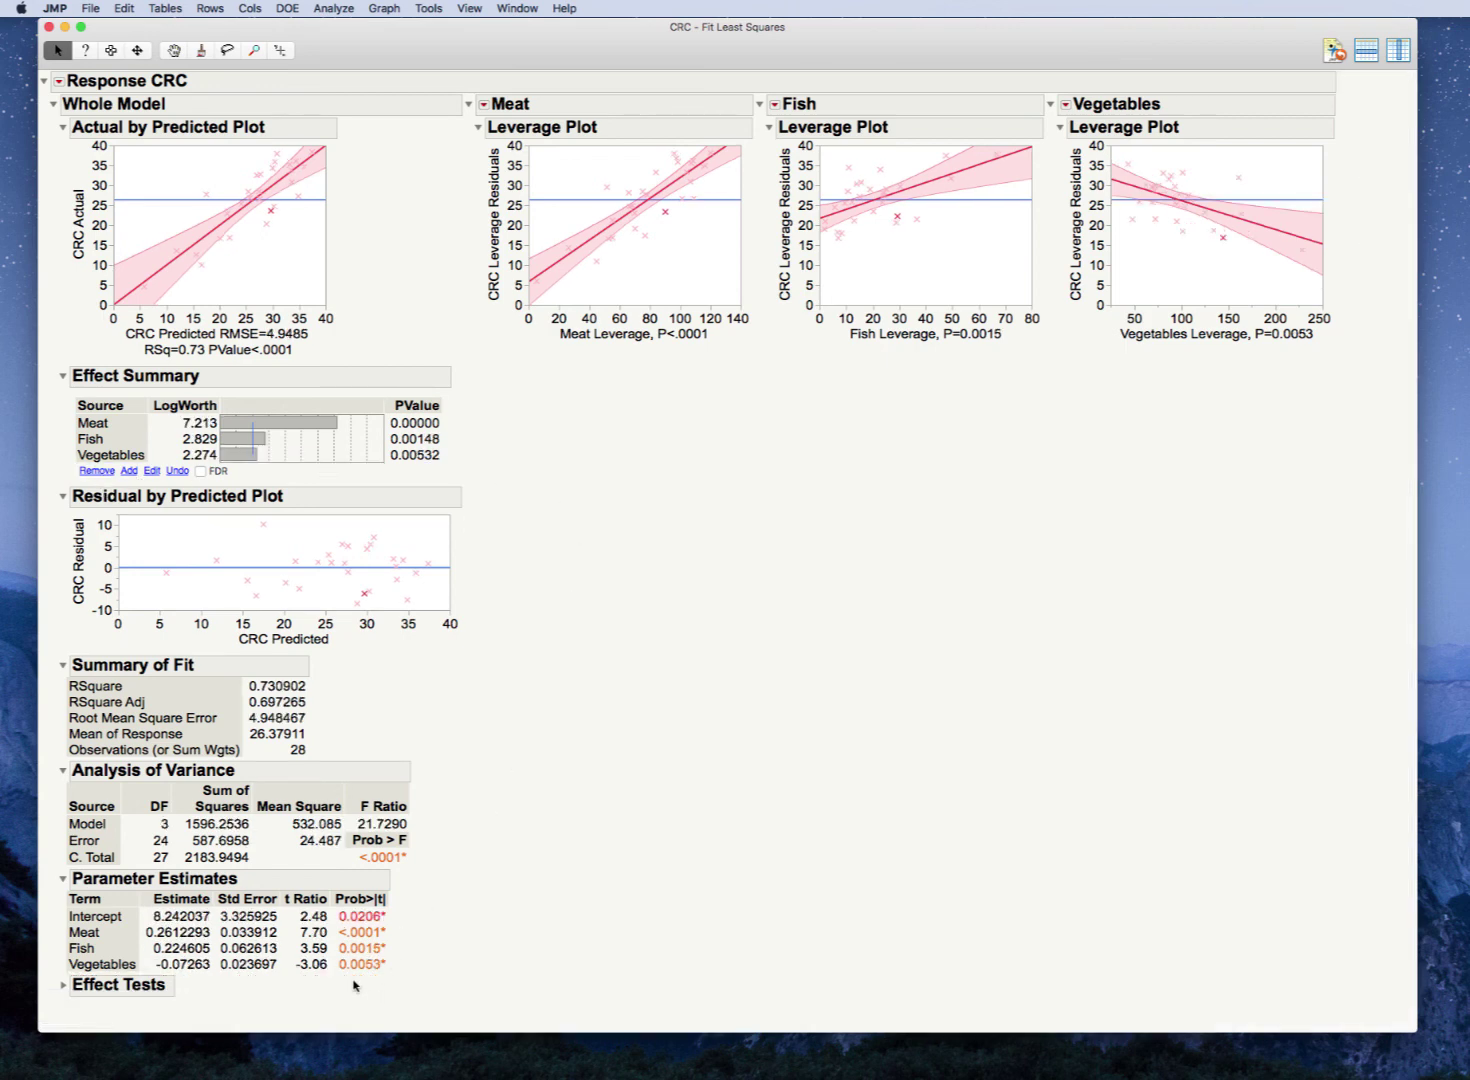
{"action": "mouse_move", "coordinate": [352, 980]}
{"action": "left_mouse_down"}
{"action": "mouse_move", "coordinate": [410, 976]}
{"action": "mouse_move", "coordinate": [364, 909]}
{"action": "mouse_move", "coordinate": [322, 972]}
{"action": "mouse_move", "coordinate": [395, 989]}
{"action": "left_mouse_up"}
{"action": "mouse_move", "coordinate": [395, 912]}
{"action": "left_mouse_down"}
{"action": "mouse_move", "coordinate": [430, 941]}
{"action": "mouse_move", "coordinate": [368, 990]}
{"action": "left_mouse_up"}
{"action": "mouse_move", "coordinate": [361, 983]}
{"action": "left_mouse_down"}
{"action": "mouse_move", "coordinate": [420, 960]}
{"action": "mouse_move", "coordinate": [390, 918]}
{"action": "mouse_move", "coordinate": [362, 915]}
{"action": "left_mouse_up"}
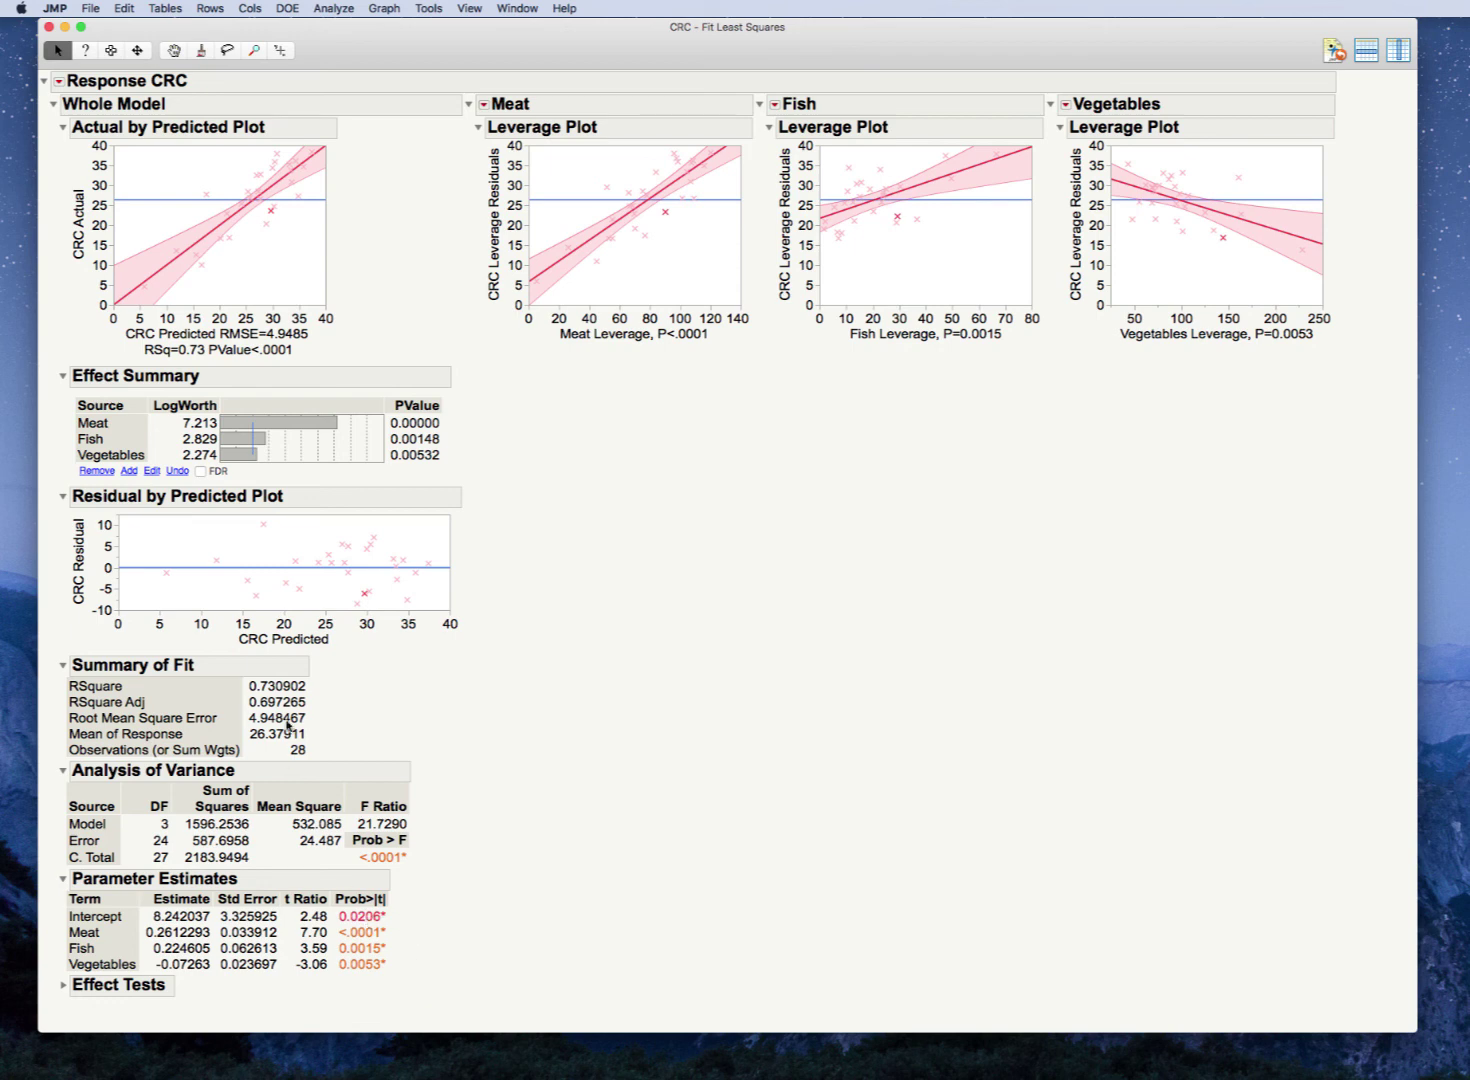